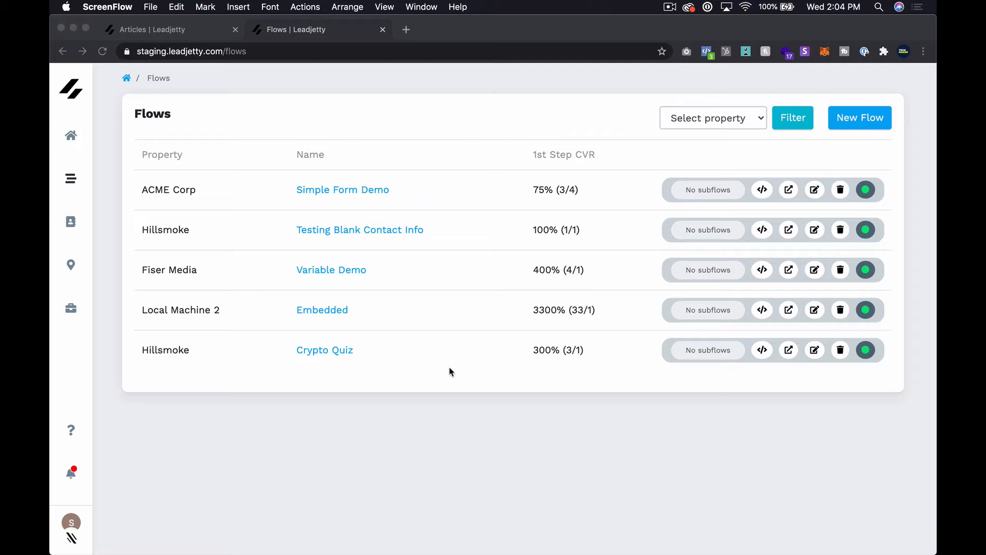
Start a new flow using the Embedded Form type.
click(683, 249)
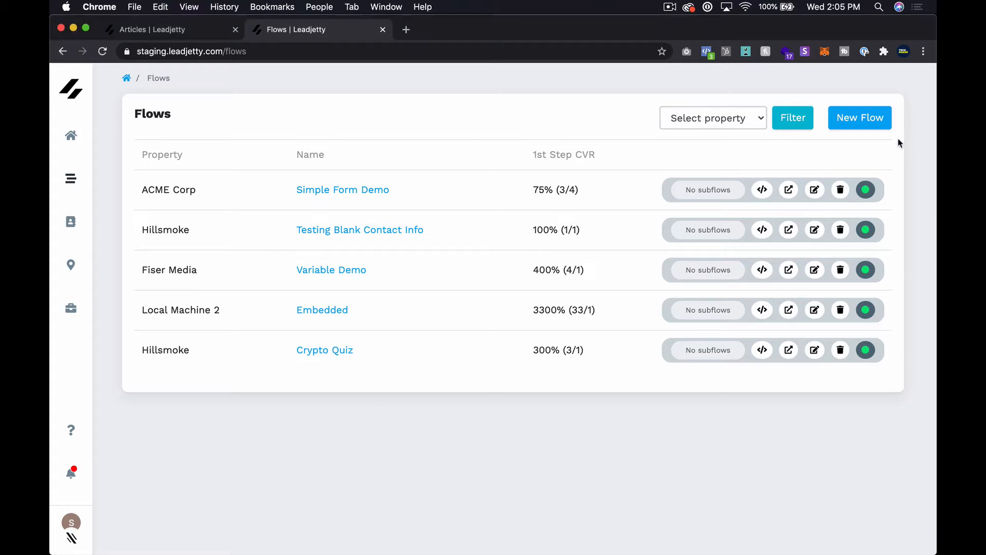
click(880, 125)
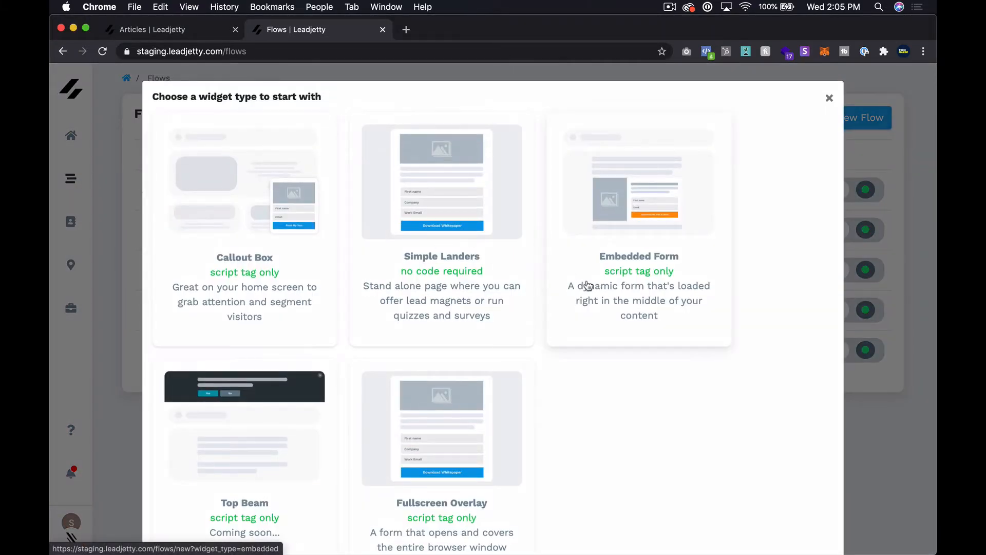
click(617, 242)
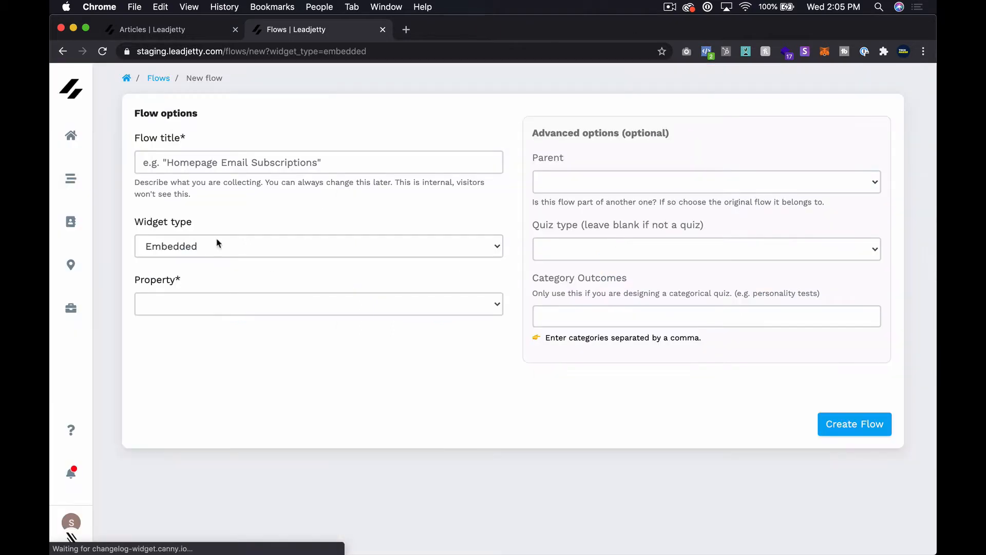
Title the flow 'Star Wars Quiz', keep widget type Embedded, and assign property Hillsmoke.
click(248, 163)
text(Star)
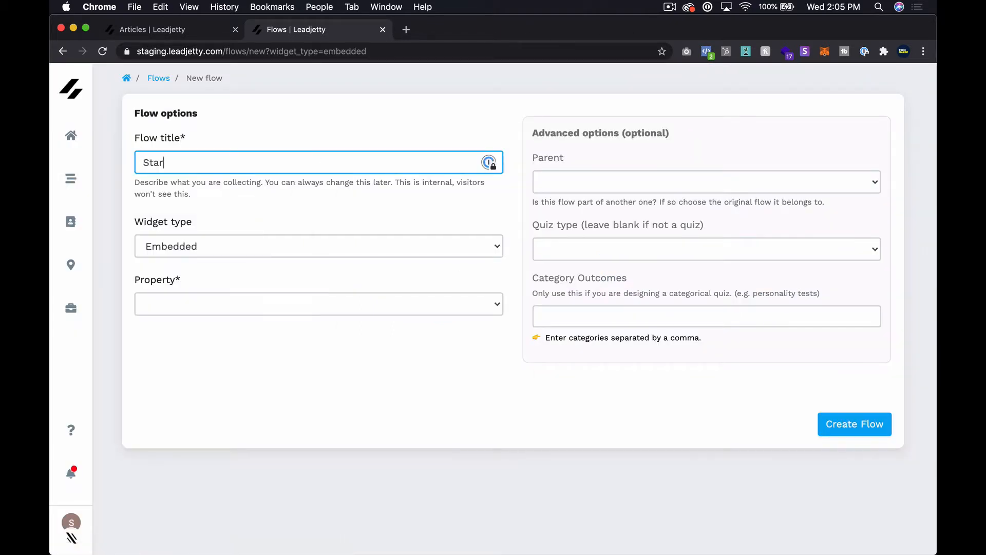
text( Wars Quiz)
click(186, 246)
click(187, 247)
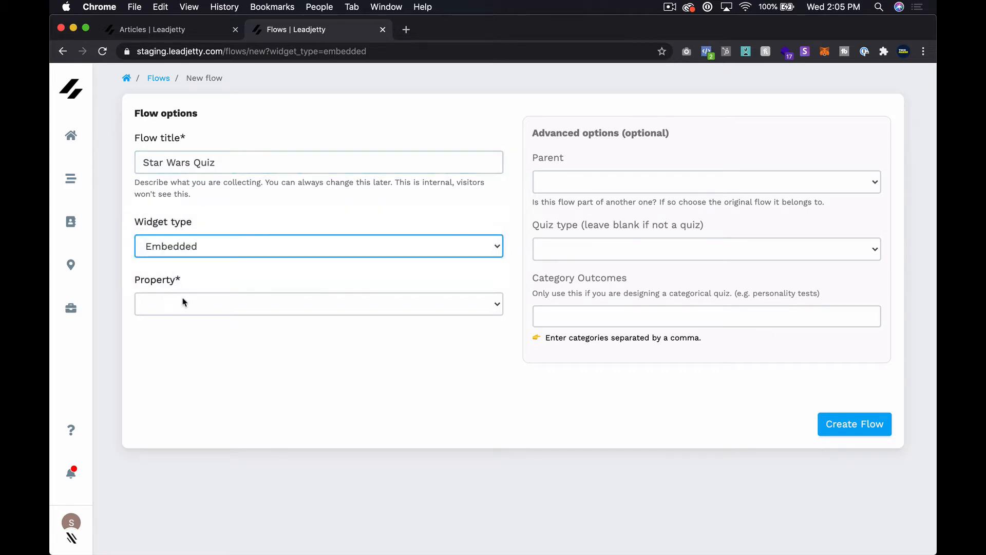
click(184, 302)
click(182, 316)
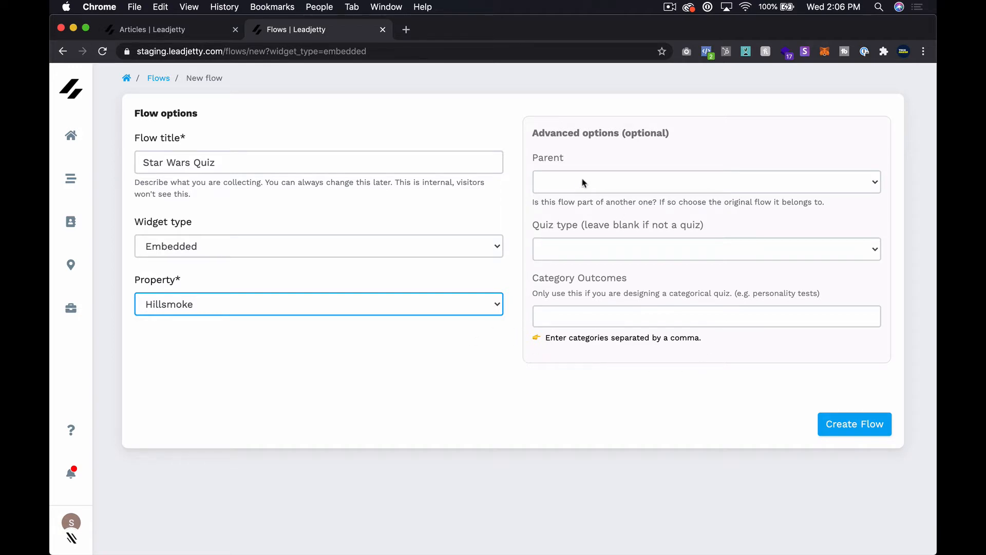
Make it a Categorical quiz with outcomes Luke Skywalker, Han Solo, Princess Leia, Darth Vader, and create it.
click(663, 249)
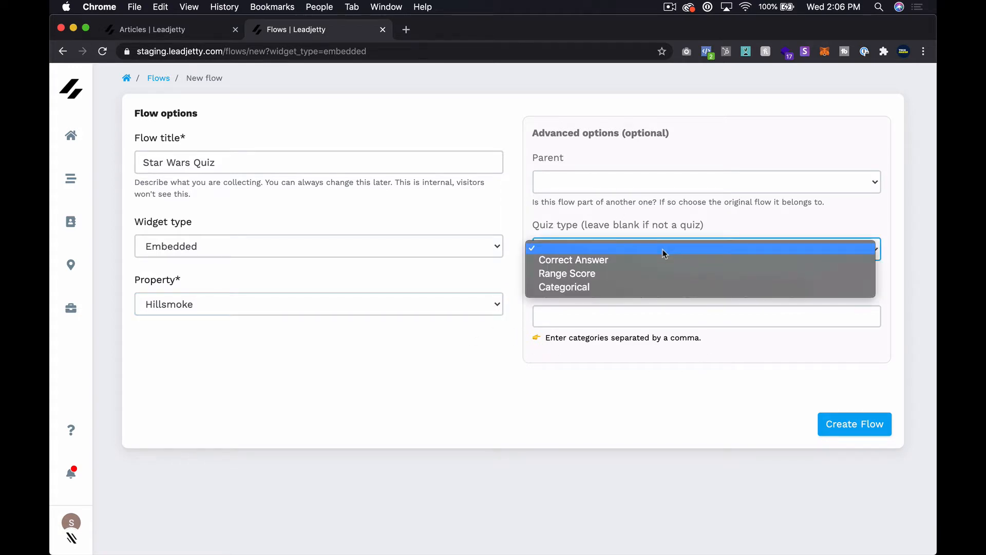
click(646, 287)
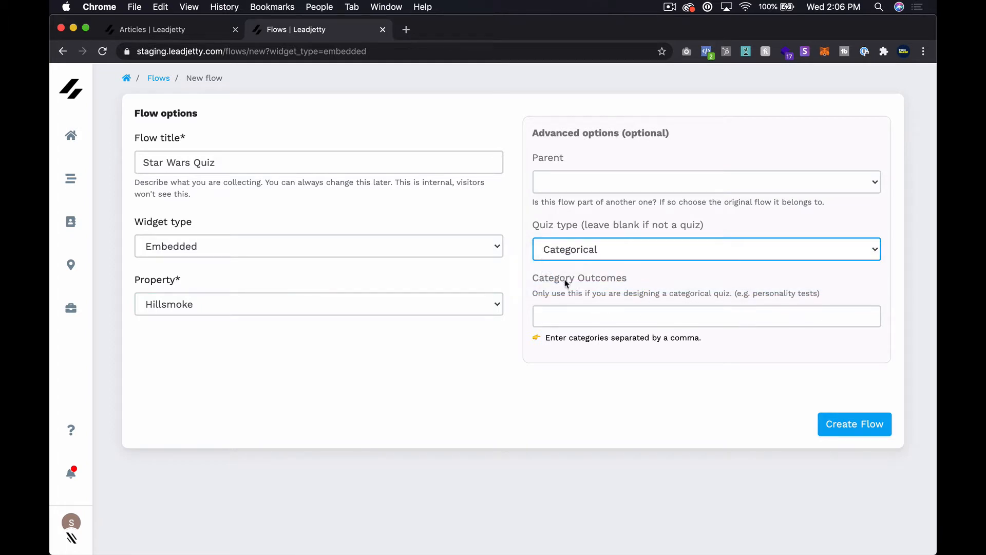
click(588, 313)
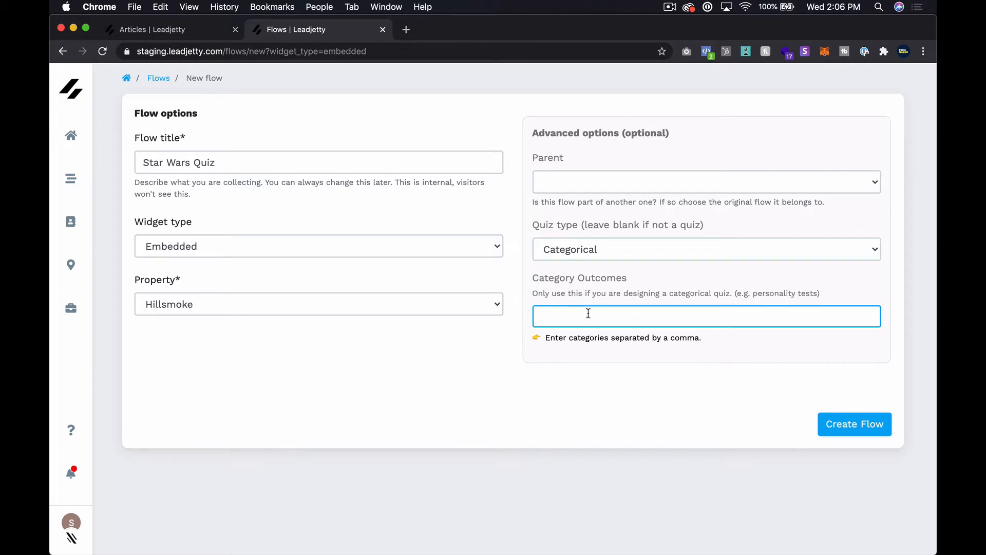
text(Luke)
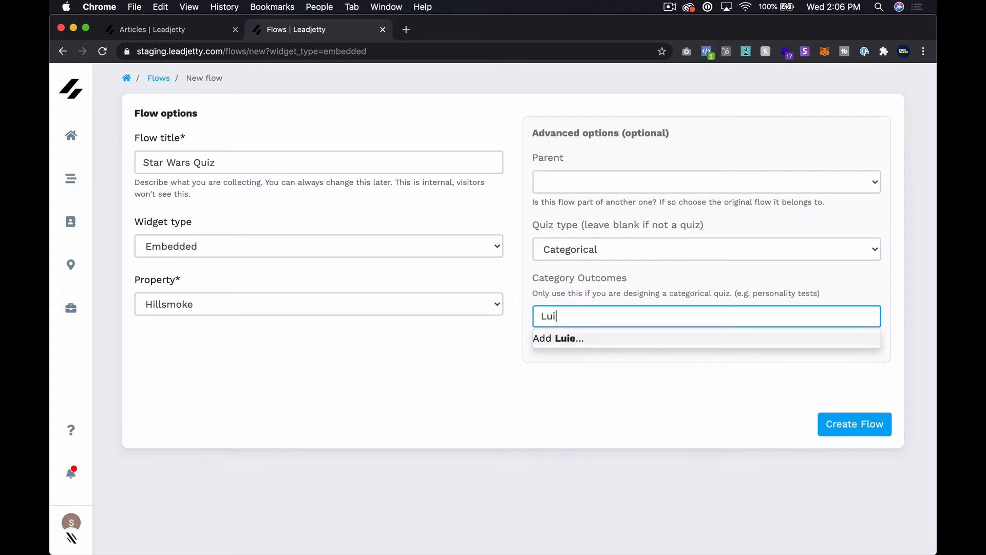
text( Skywalker)
key(Return)
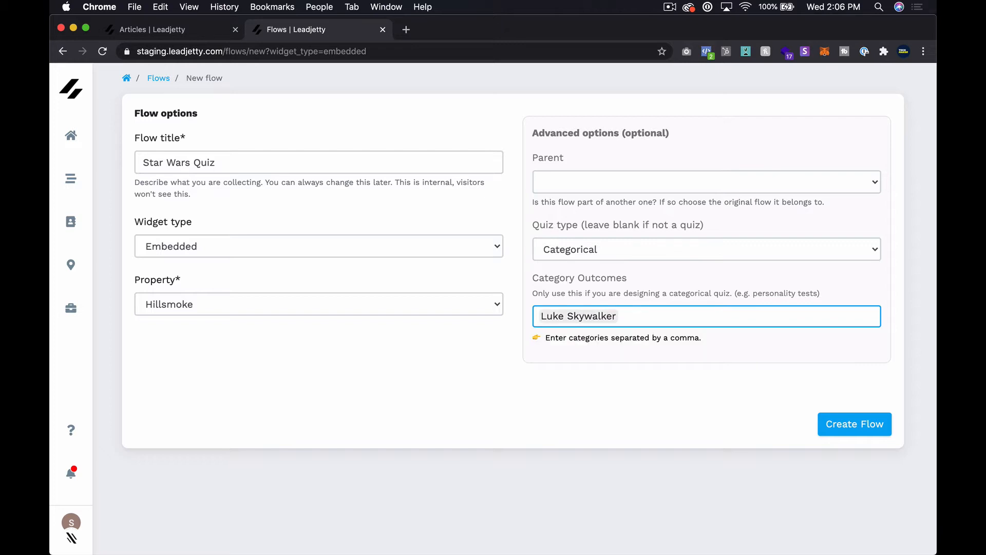
text(Han Solo)
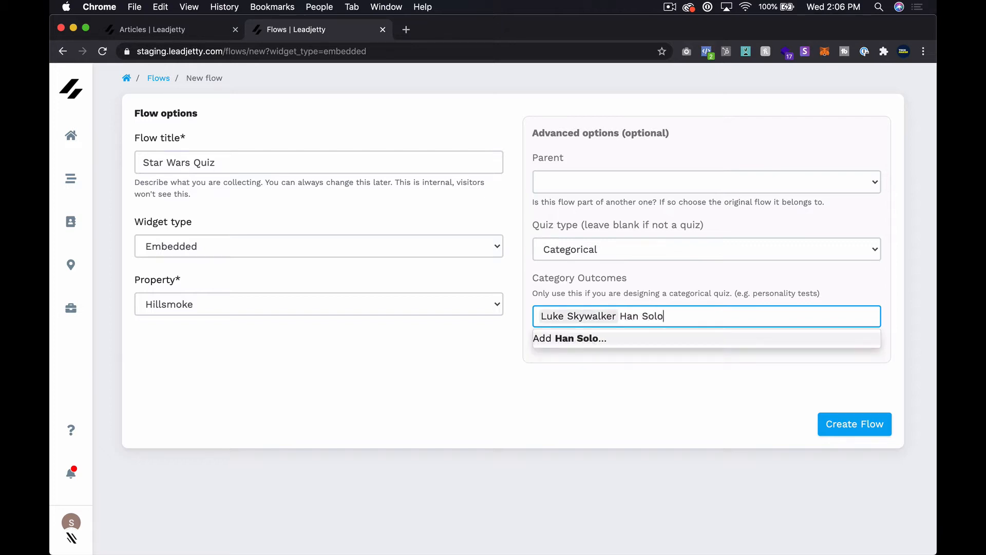
key(Return)
text(Princes)
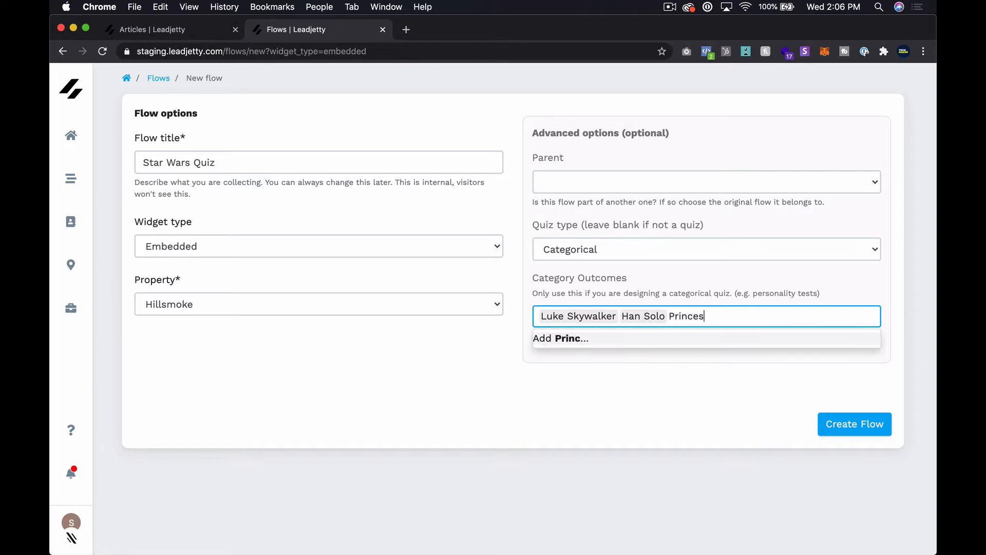
text(s Leia)
key(Return)
text(Da)
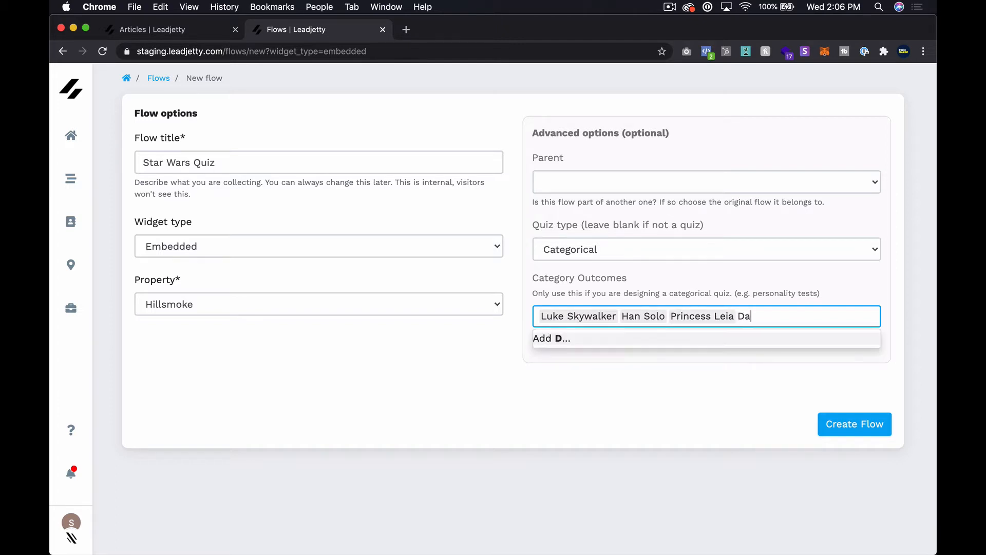
text(rth Vader)
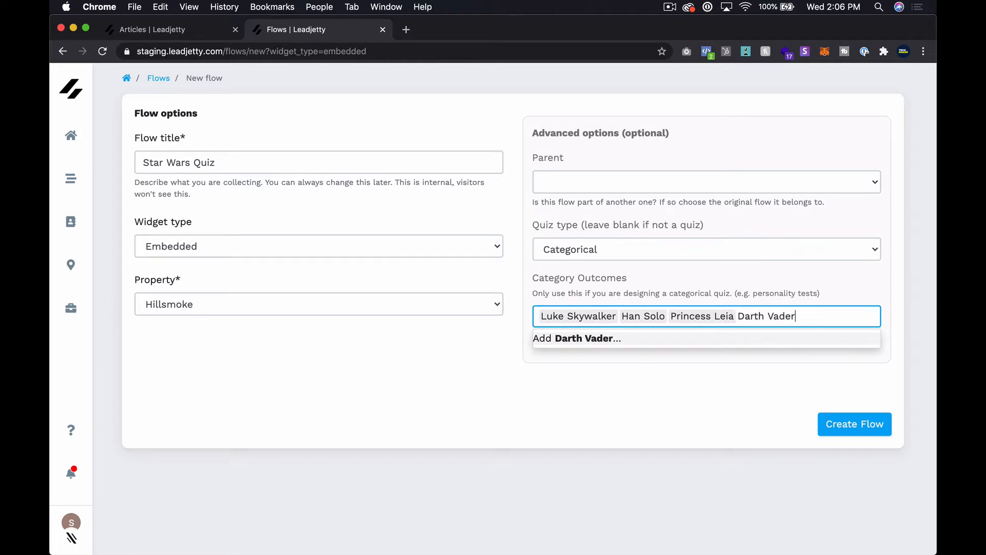
key(Return)
click(579, 354)
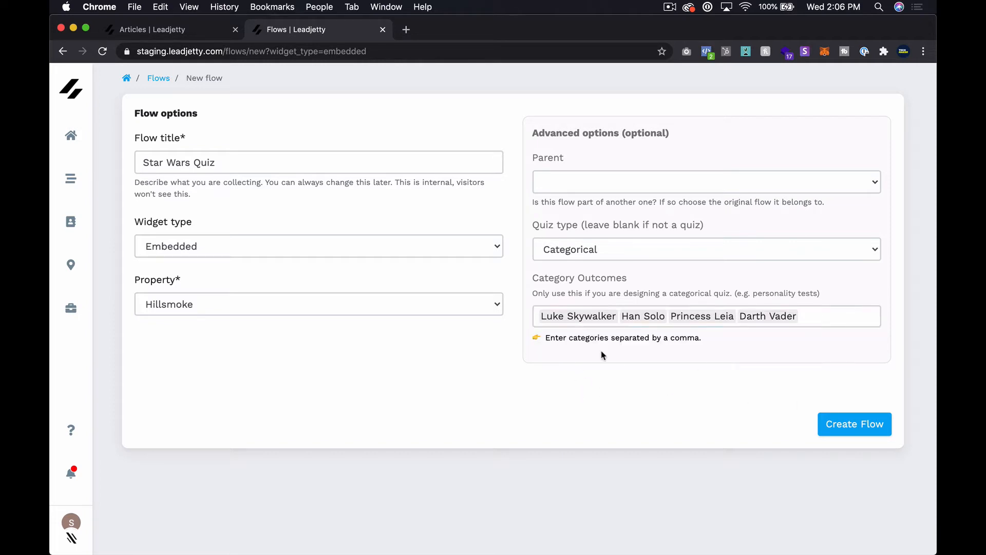
click(865, 422)
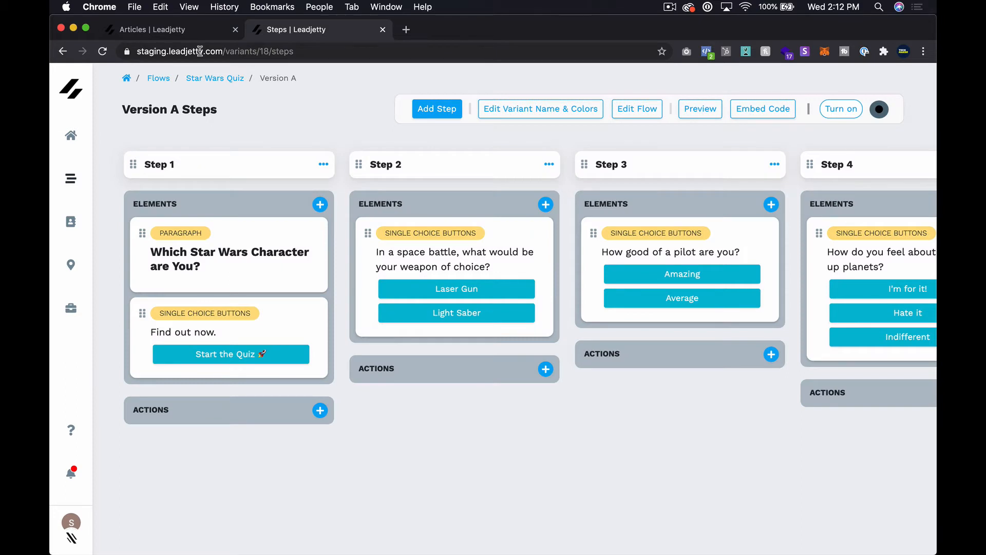
Scroll the Version A steps board to Step 4, then open Step 2's weapon-of-choice question.
scroll(511, 310, right, 4)
scroll(511, 310, left, 4)
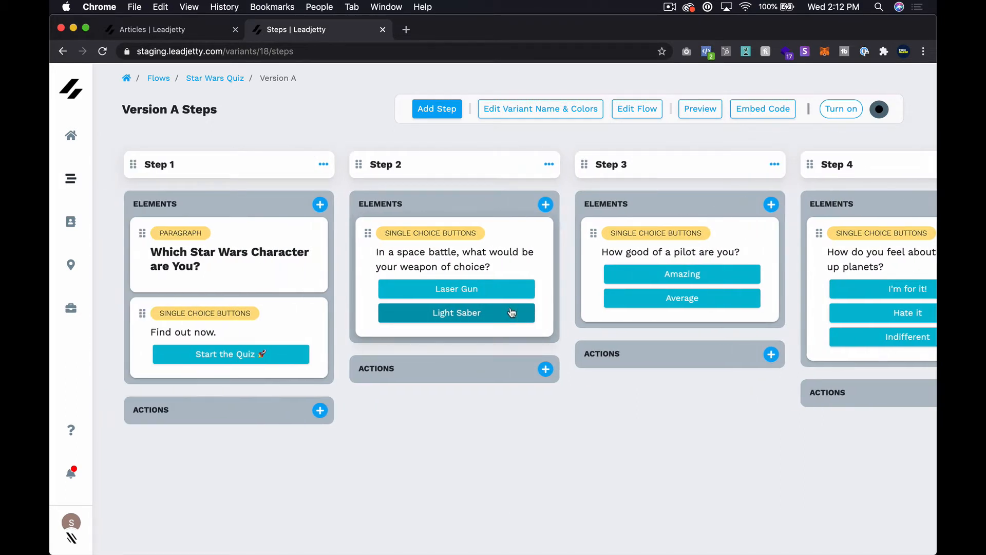
scroll(555, 307, right, 4)
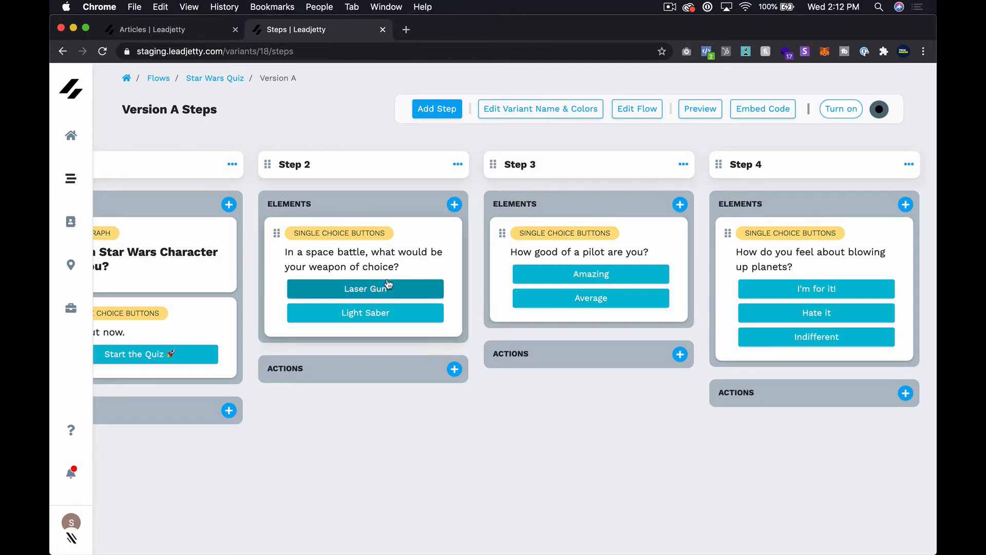
click(433, 261)
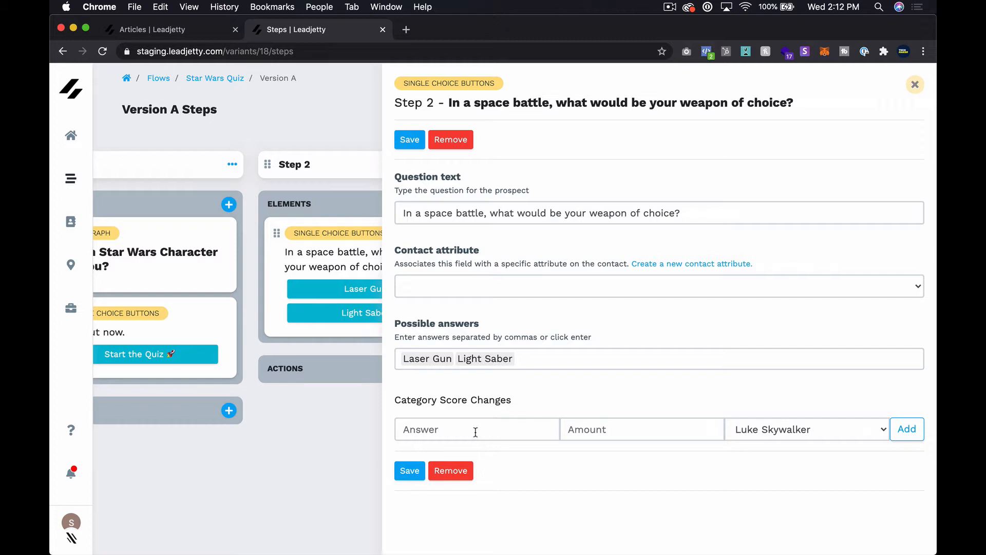
Add Laser Gun +10 score rules for Princess Leia and Han Solo.
click(430, 425)
text(Laser )
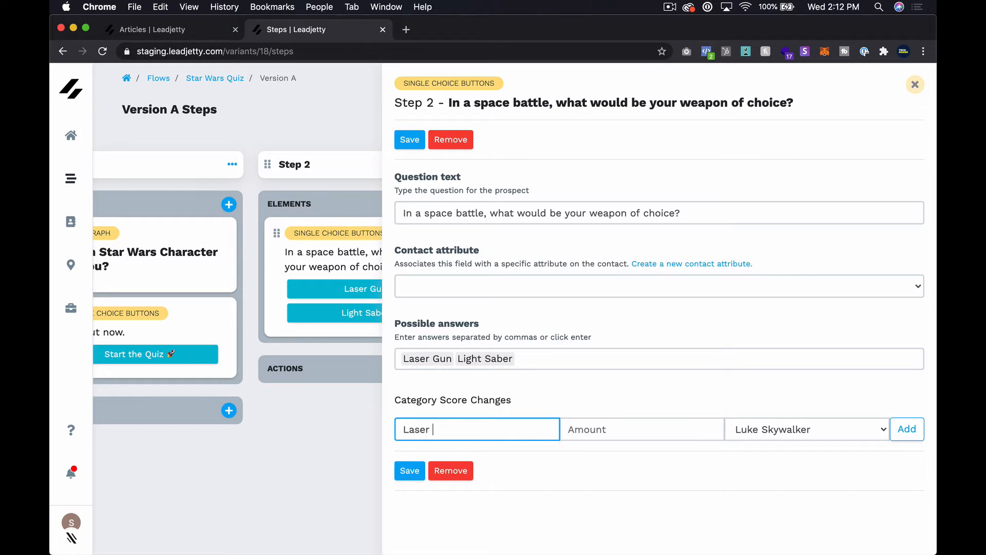
text(Gun)
click(580, 434)
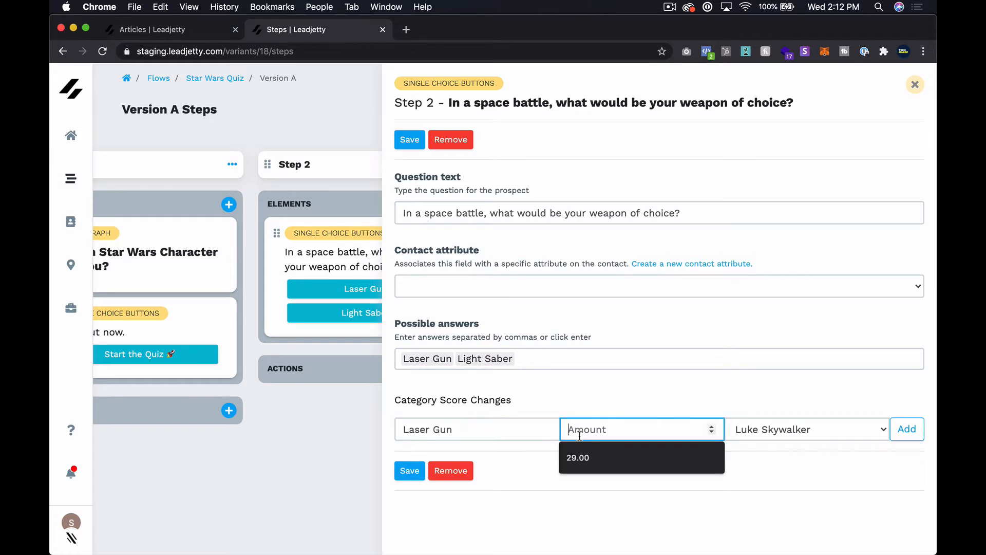
text(1)
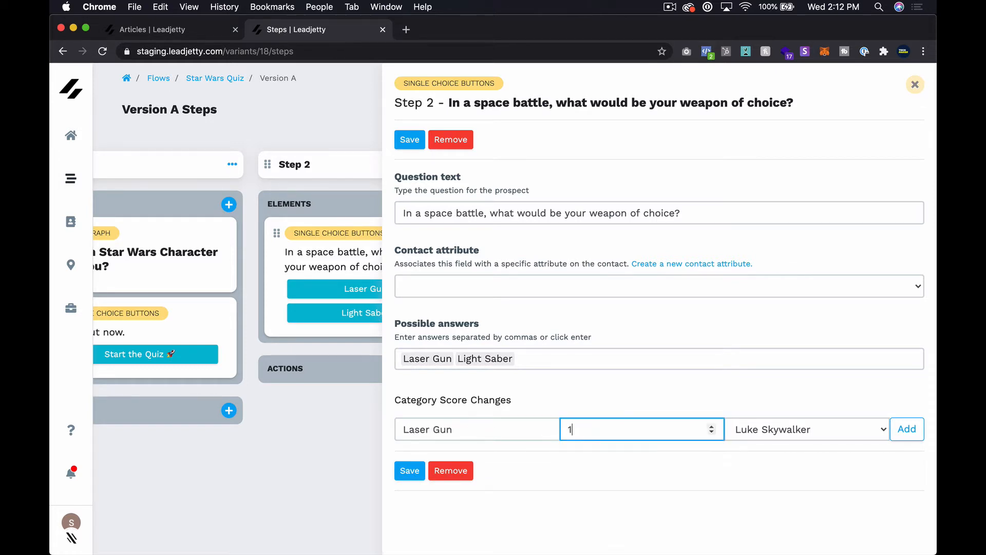
text(0)
click(799, 430)
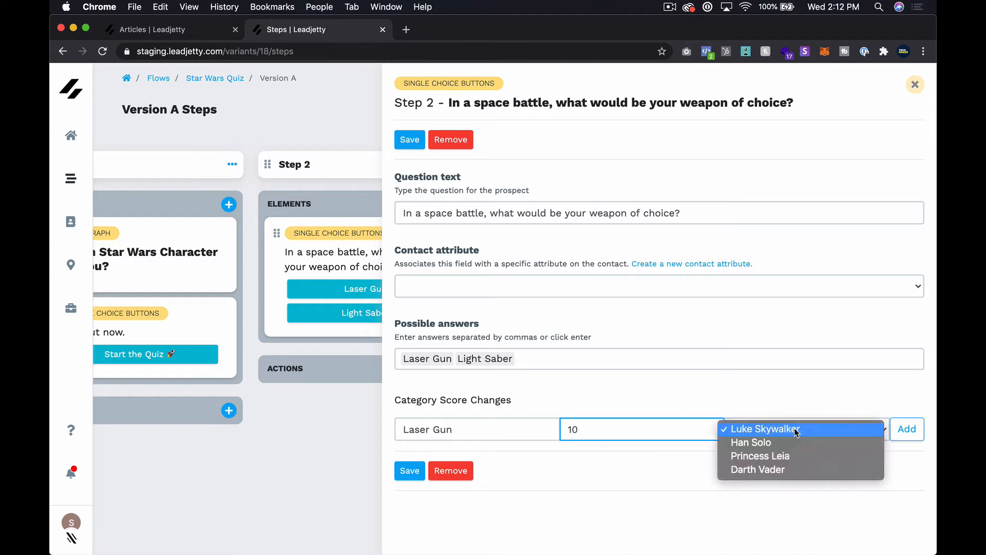
click(786, 457)
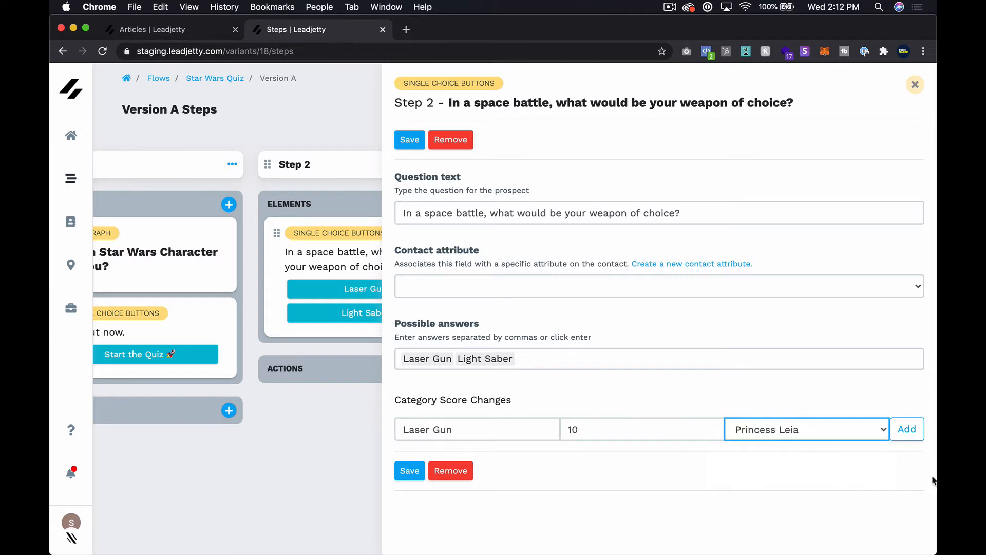
click(907, 432)
click(446, 429)
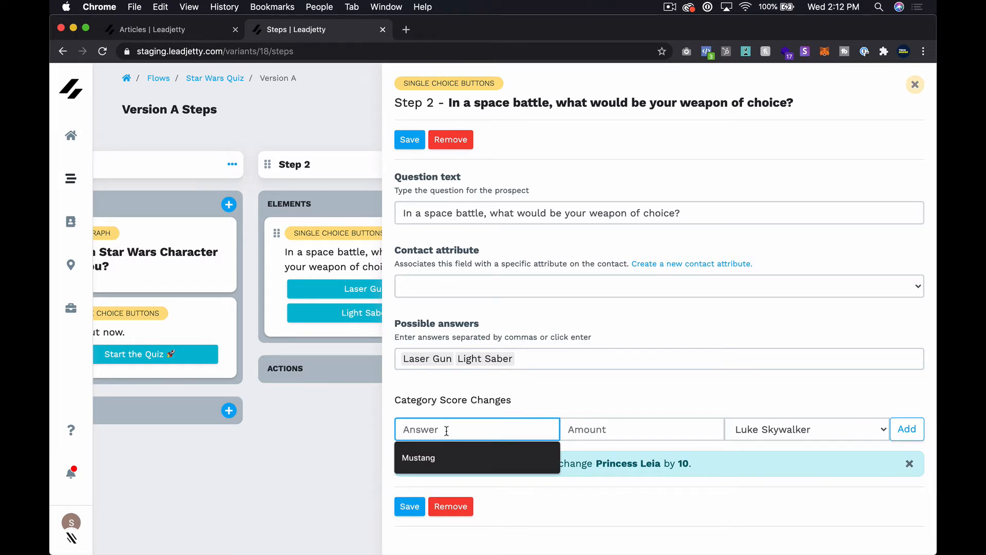
text(Laser Gun)
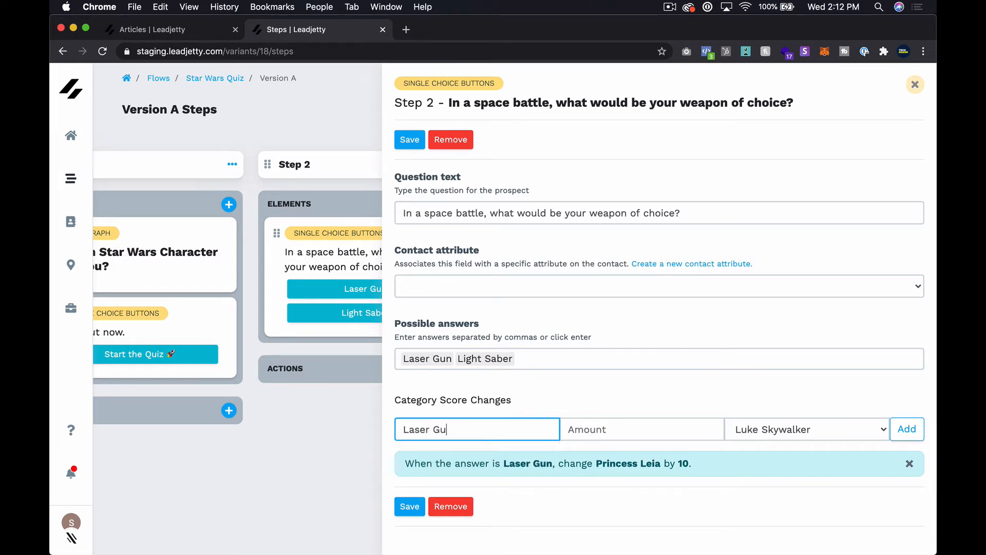
key(Tab)
text(10)
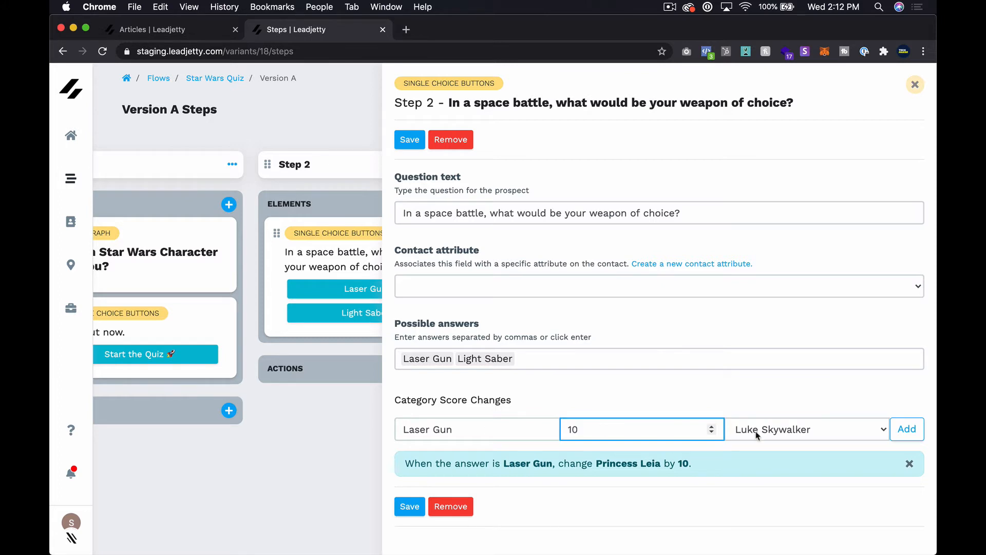
click(790, 426)
click(773, 442)
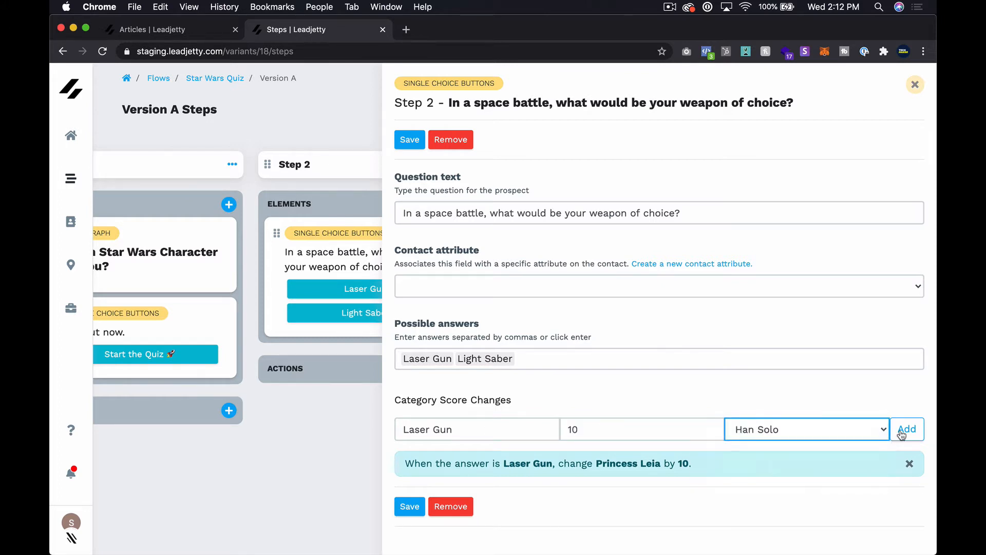
Add Light Saber +10 score rules for Luke Skywalker and Darth Vader.
scroll(675, 419, down, 1)
click(438, 372)
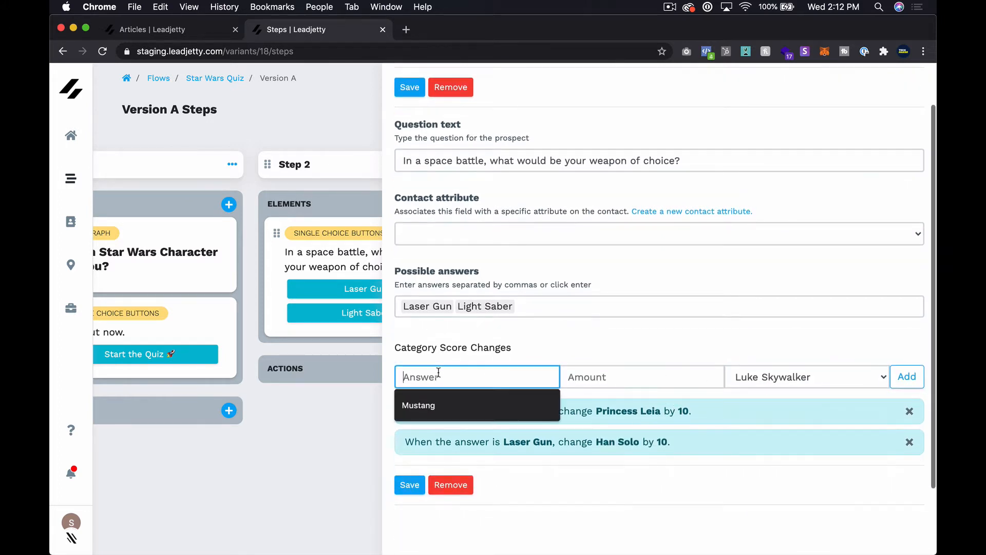
text(L)
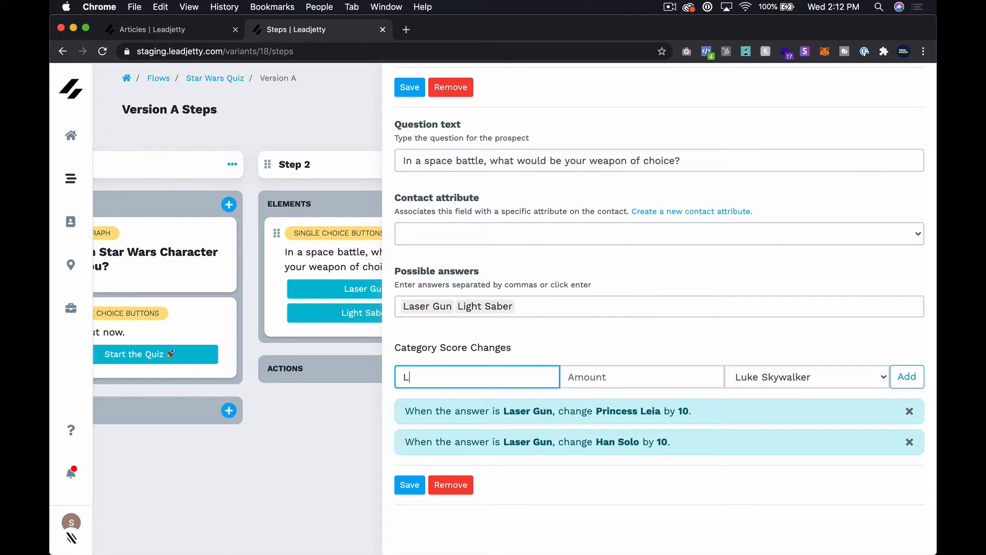
text(ight Saber)
click(617, 379)
text(10)
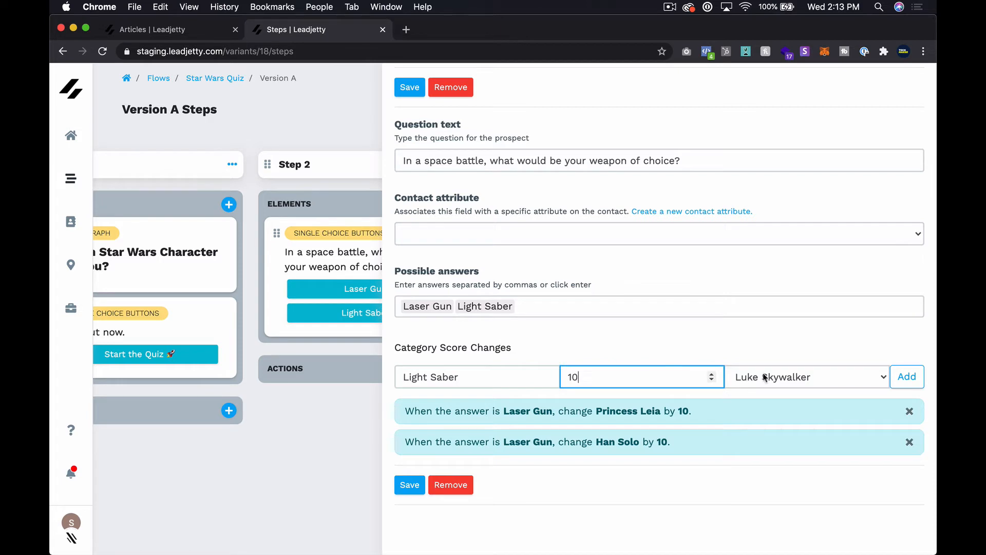
click(902, 377)
click(460, 368)
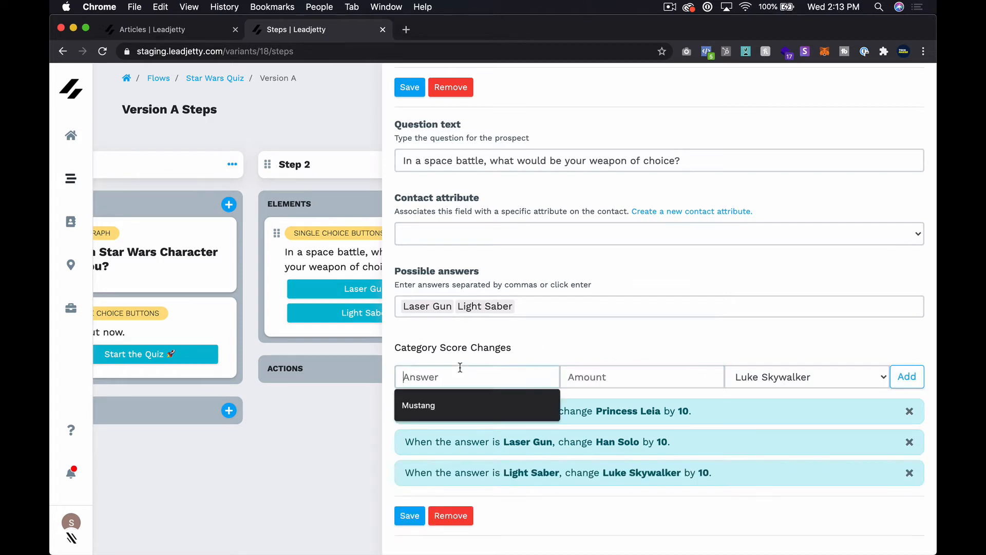
text(Laser Gu)
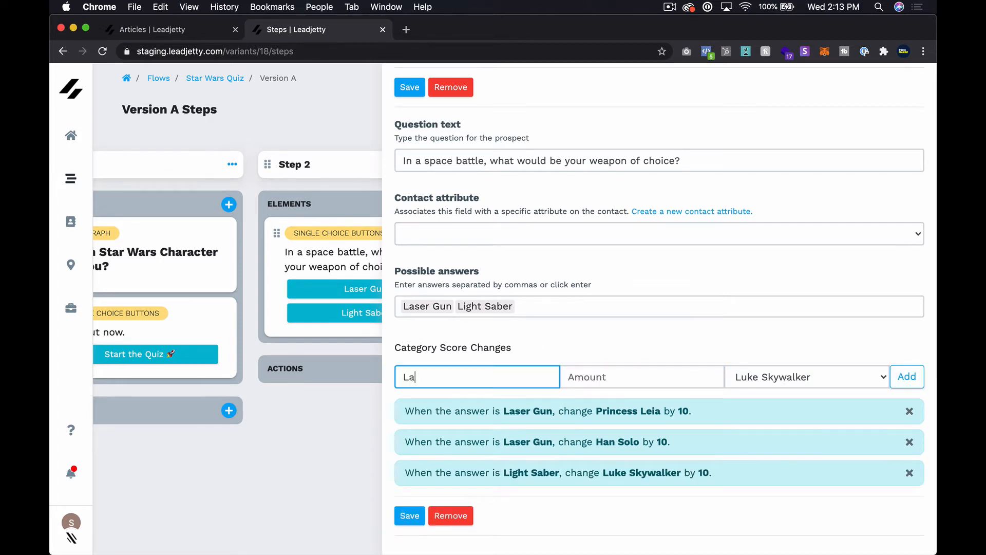
key(BackSpace)
key(BackSpace)
key(BackSpace)
key(BackSpace)
key(BackSpace)
key(BackSpace)
key(BackSpace)
key(BackSpace)
text(Light Saber)
click(565, 373)
text(10)
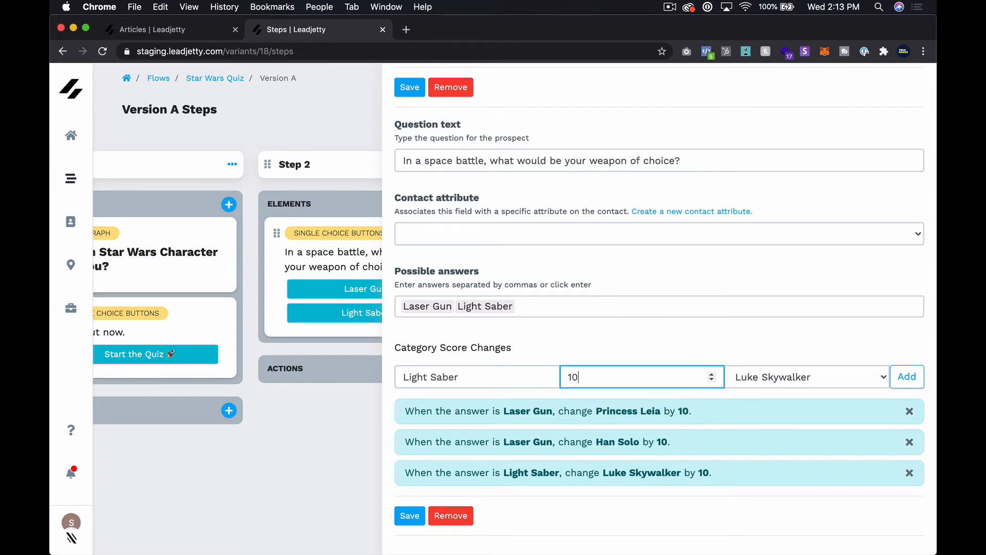
click(827, 378)
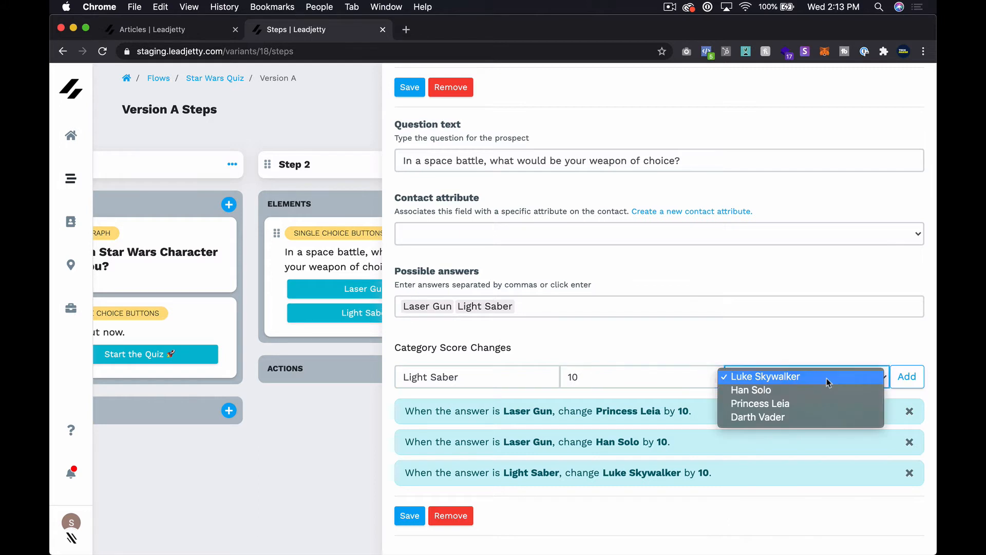
click(907, 376)
scroll(656, 369, down, 3)
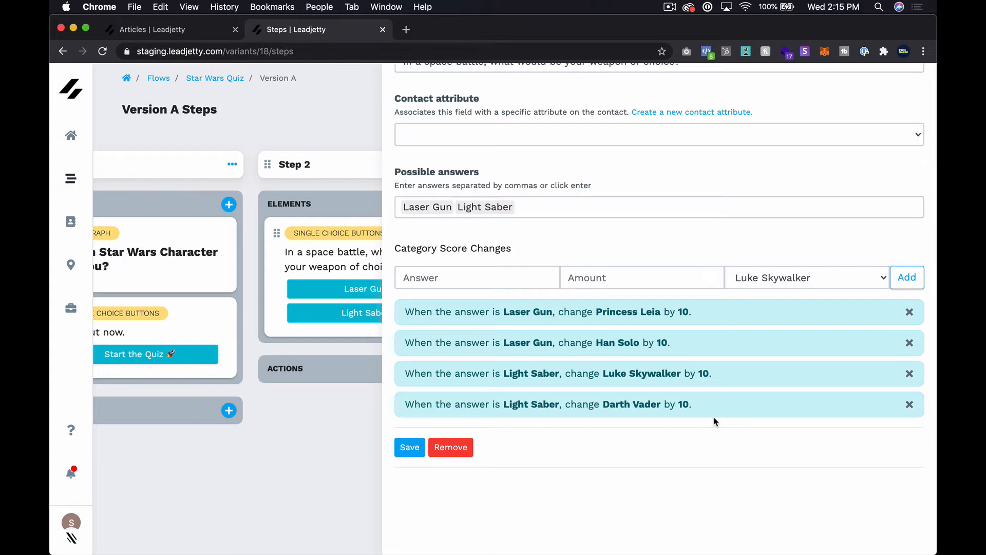
scroll(715, 421, up, 2)
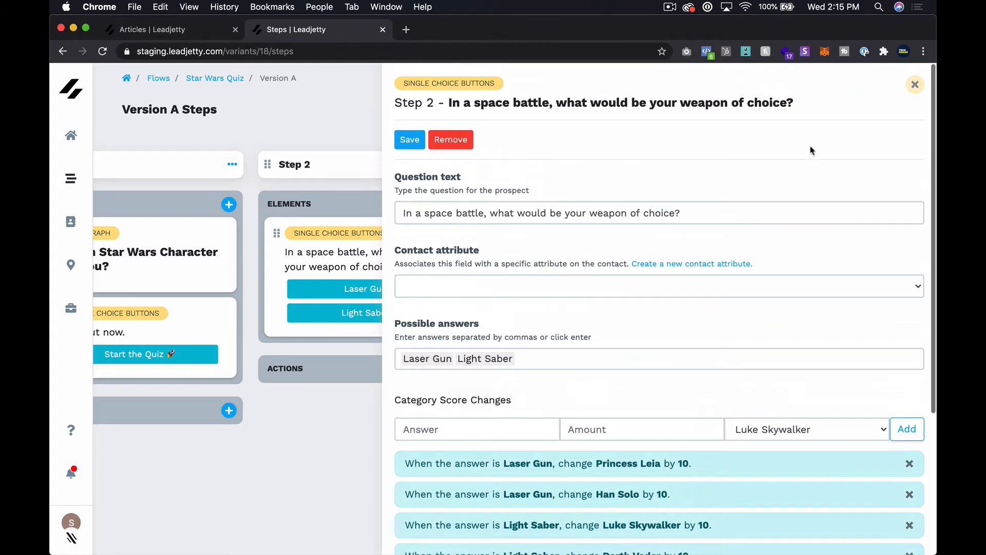
In Step 3's pilot question, make Amazing add 10 to Luke Skywalker and Han Solo.
click(915, 84)
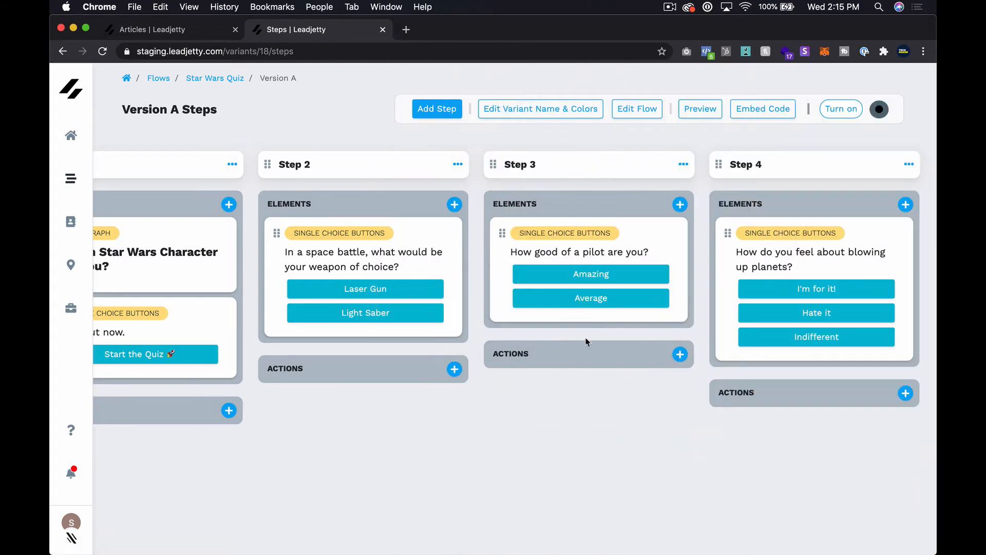
click(637, 245)
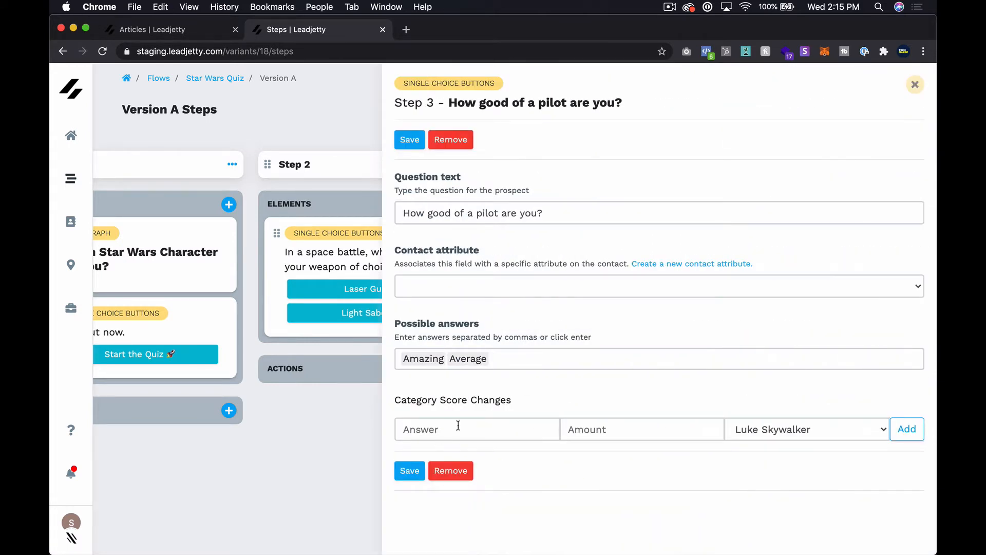
click(462, 429)
text(Amazing)
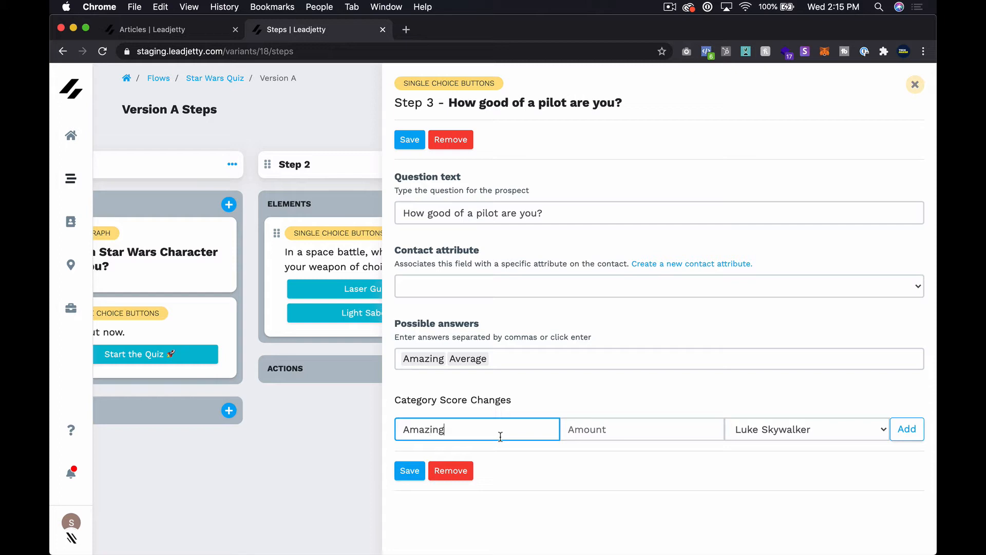
key(Tab)
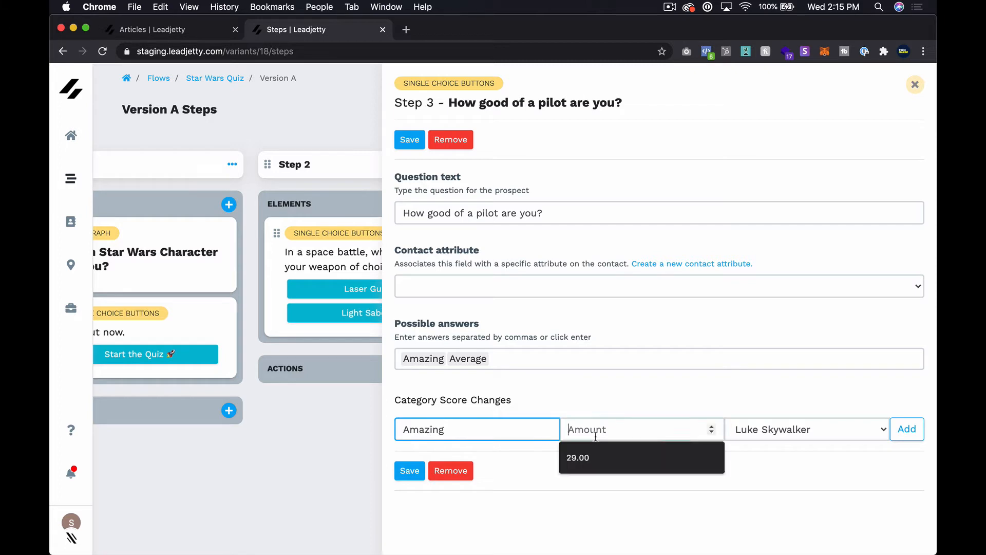
text(10)
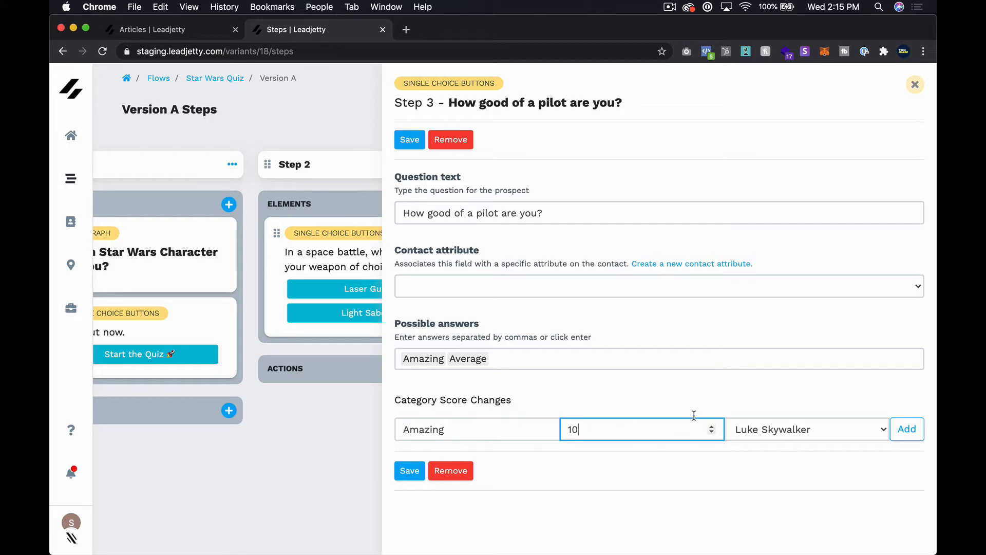
click(903, 429)
click(451, 434)
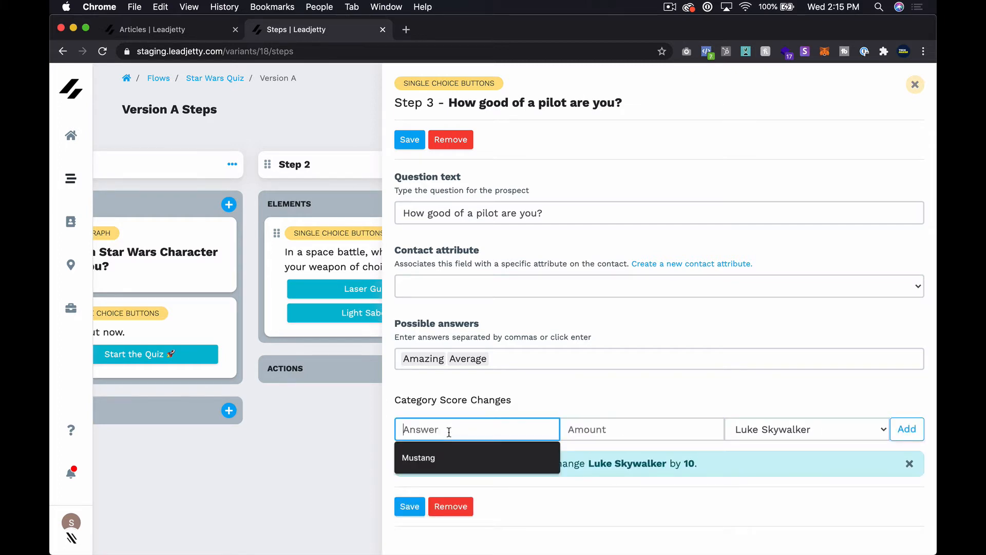
text(Amazing)
key(Tab)
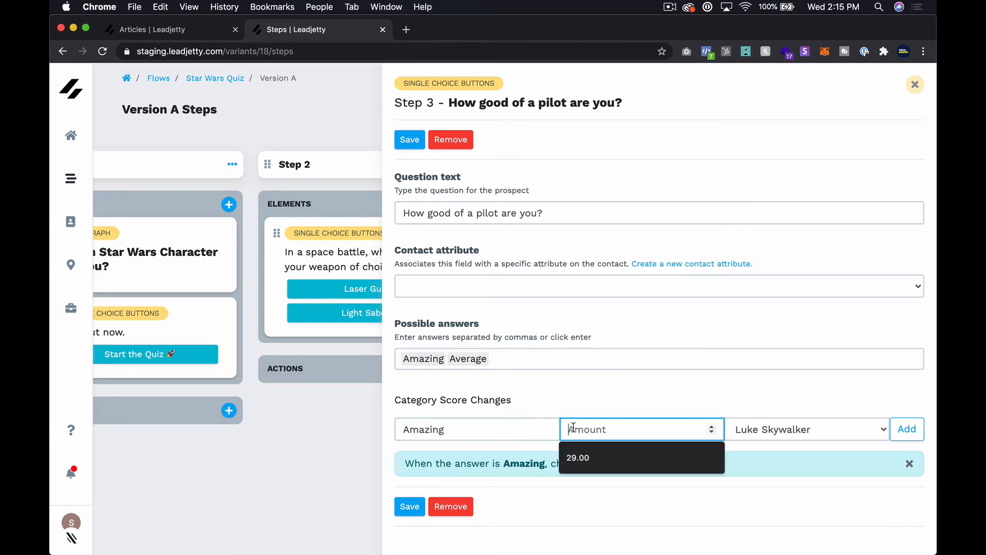
text(10)
click(751, 427)
click(751, 443)
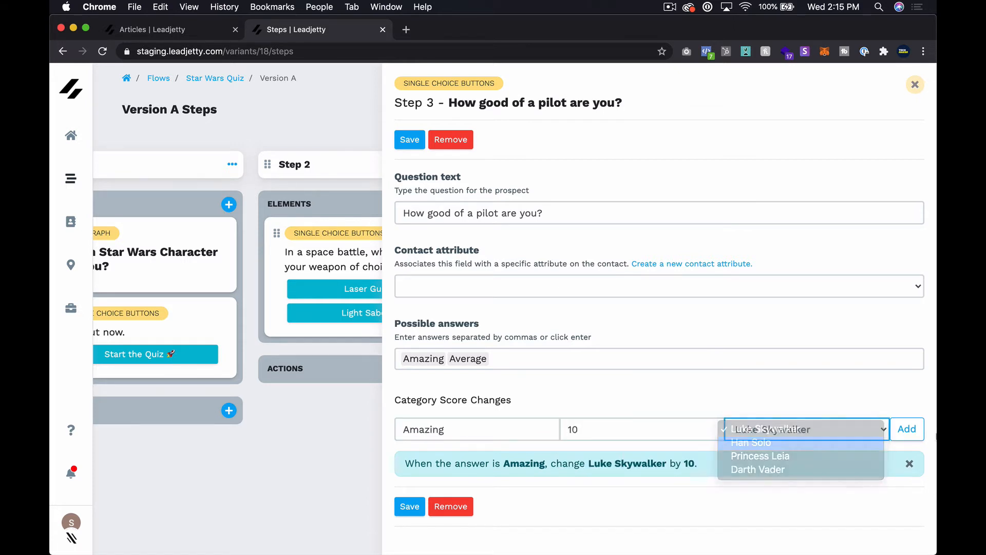
click(907, 429)
Make the Amazing answer also add 10 to Darth Vader.
click(457, 432)
text(Amazin)
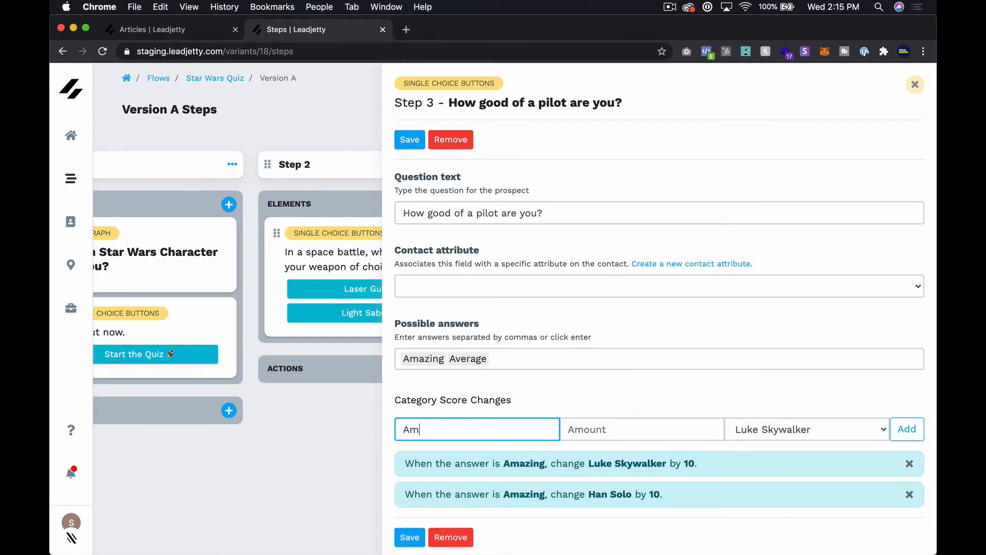
key(Tab)
text(1)
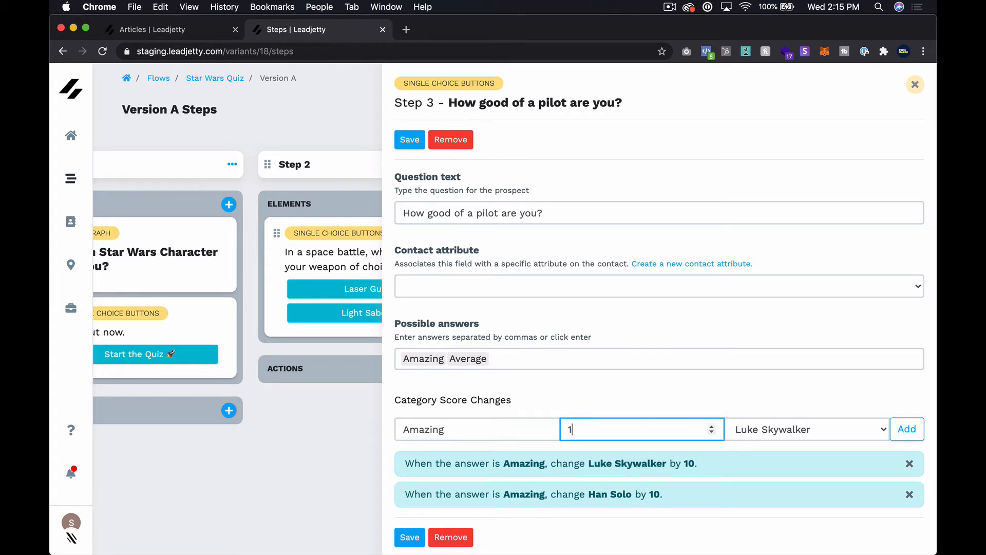
text(0)
click(778, 429)
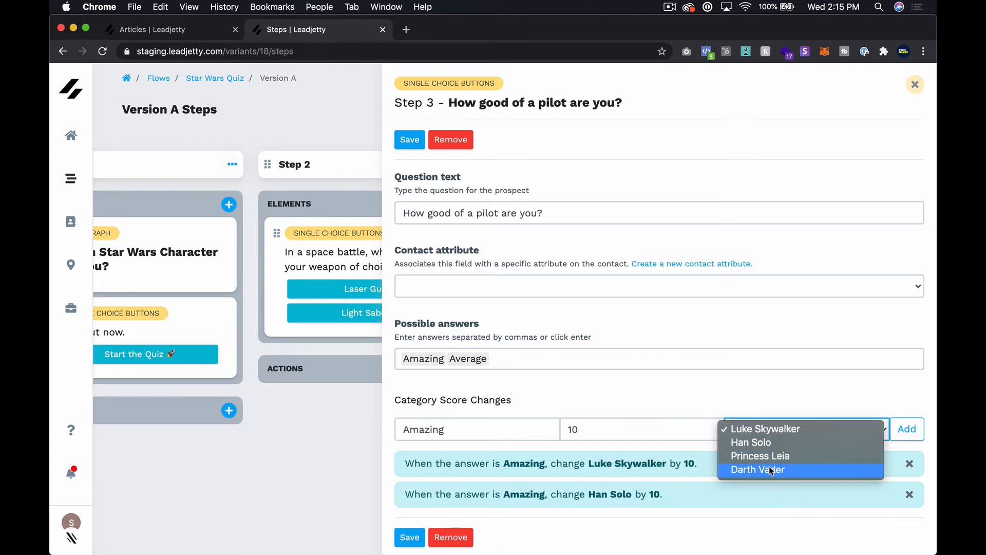
click(771, 469)
click(904, 434)
Make the Average answer add 10 to Princess Leia, then close the Step 3 editor.
click(451, 429)
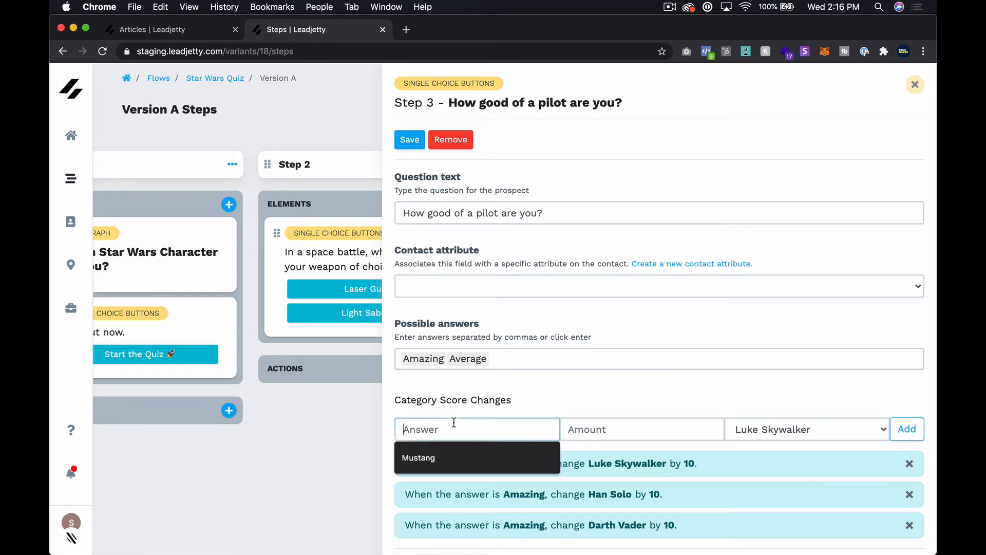
text(10)
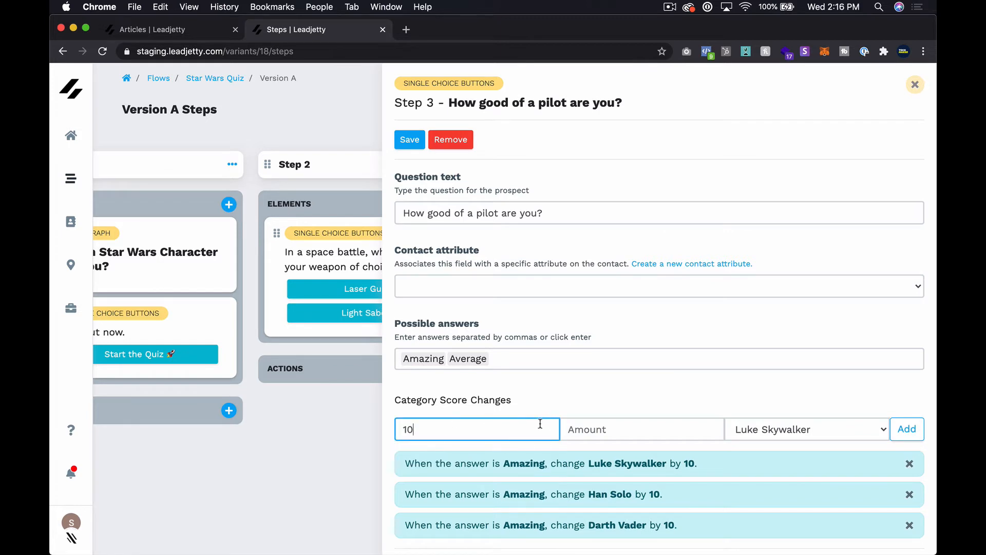
key(BackSpace)
key(BackSpace)
text(Average)
click(623, 429)
text(10)
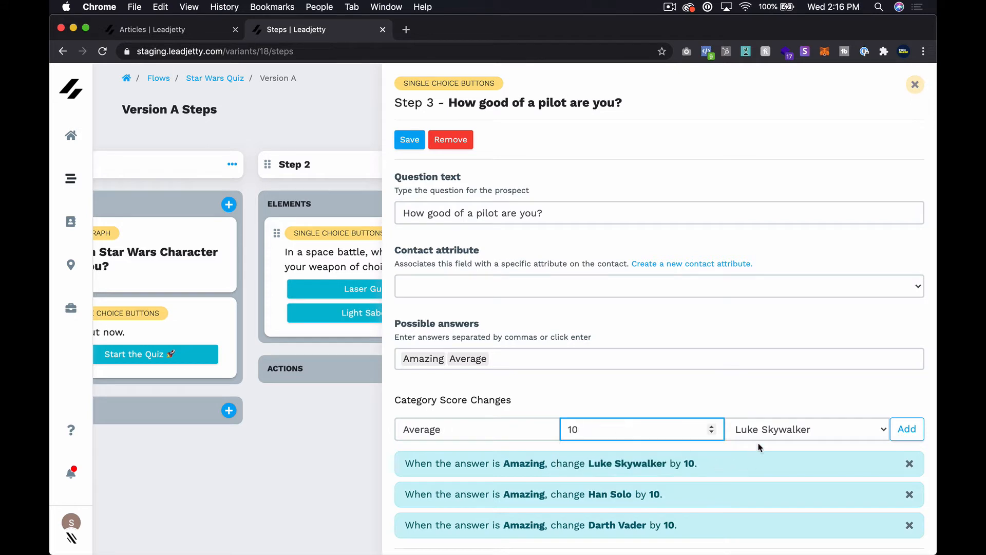
click(771, 431)
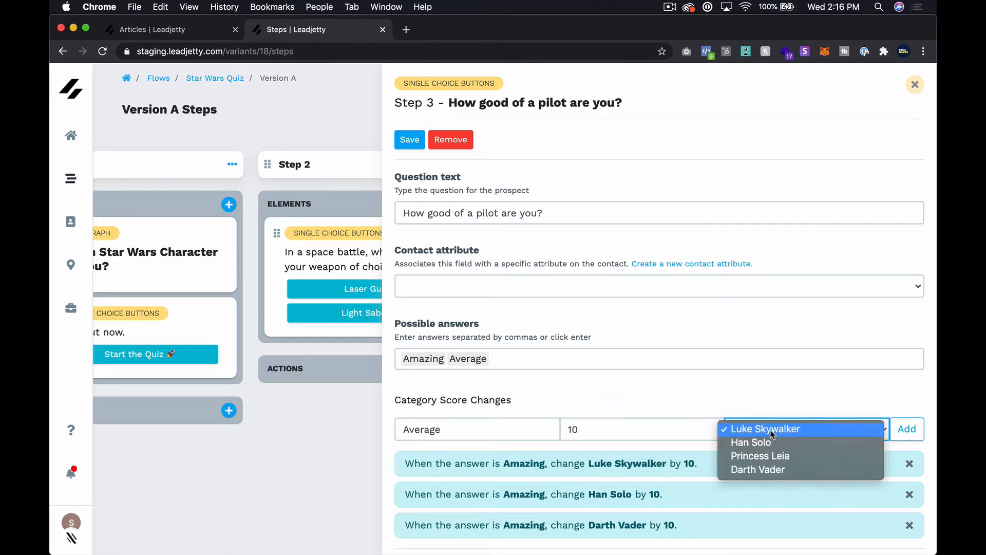
click(784, 457)
scroll(784, 460, down, 3)
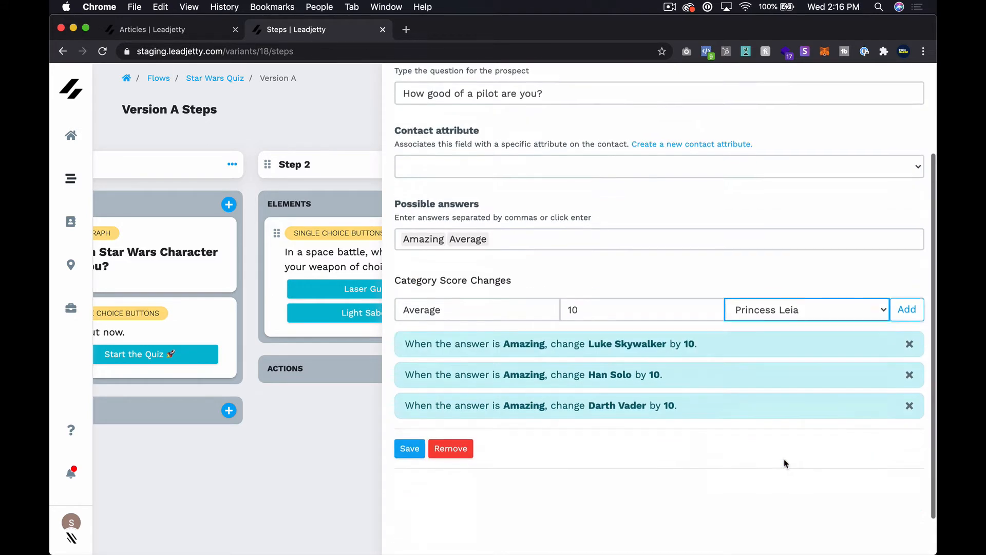
click(905, 310)
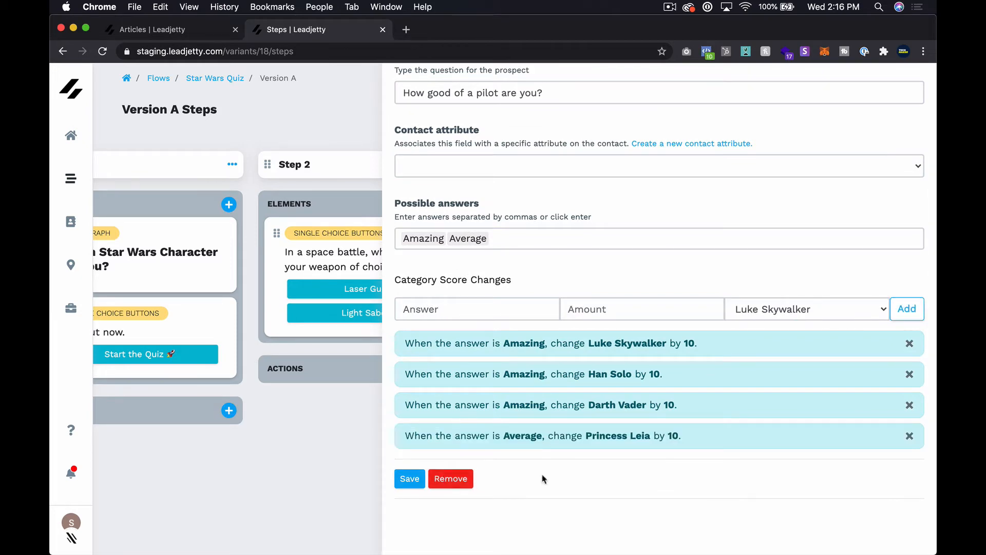
scroll(584, 347, up, 3)
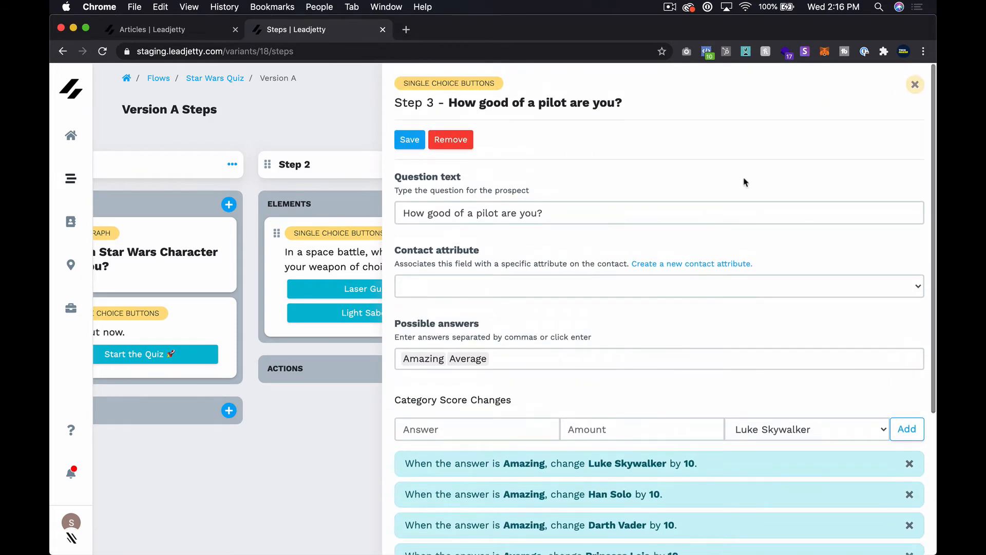
click(916, 85)
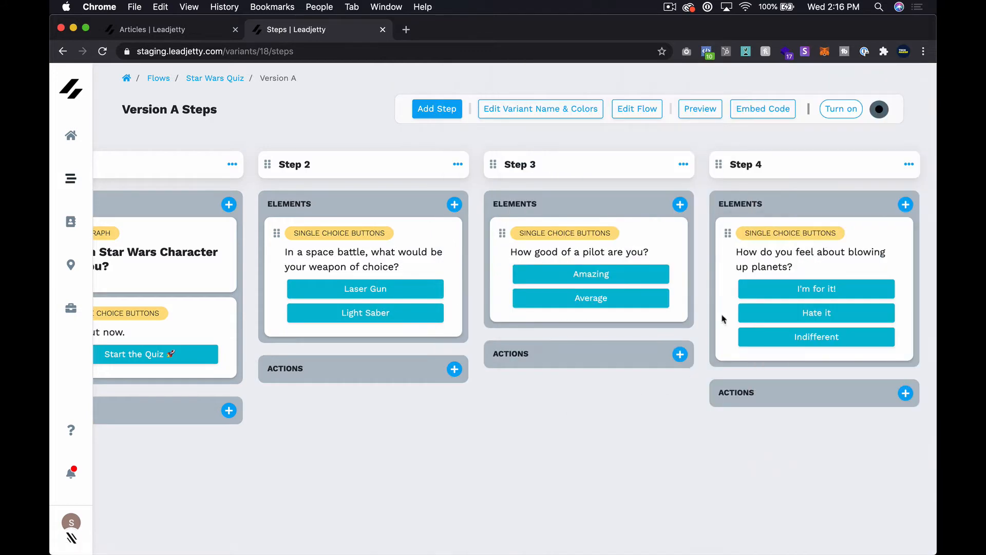
In Step 4's planets question, make I'm for it! add 10 to Darth Vader.
click(835, 254)
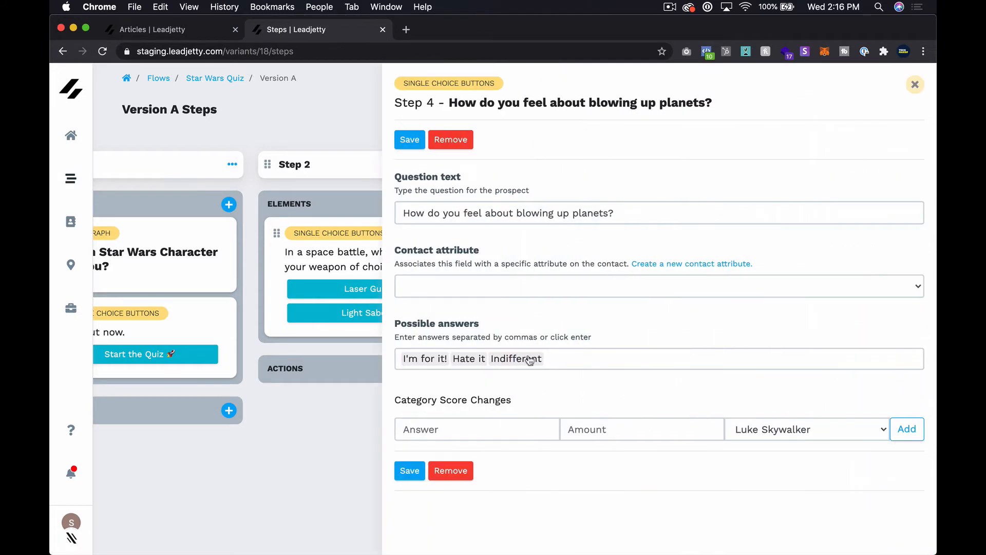
click(484, 426)
text(I'm)
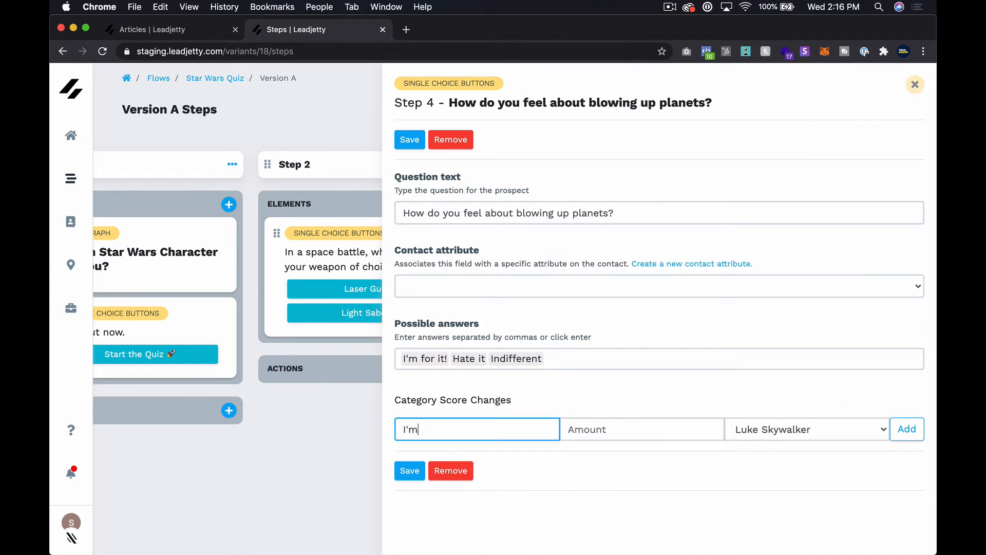
text( for it!)
click(591, 417)
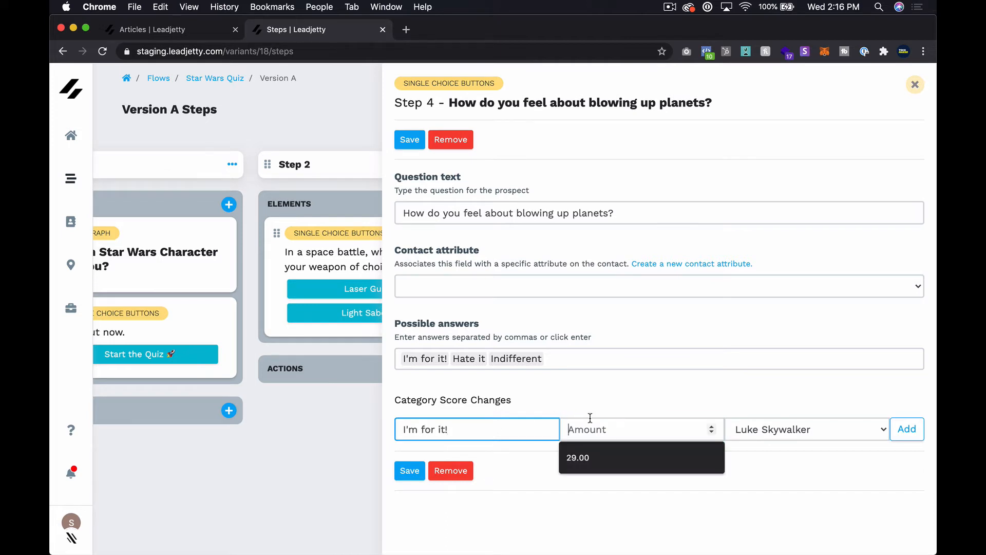
text(1)
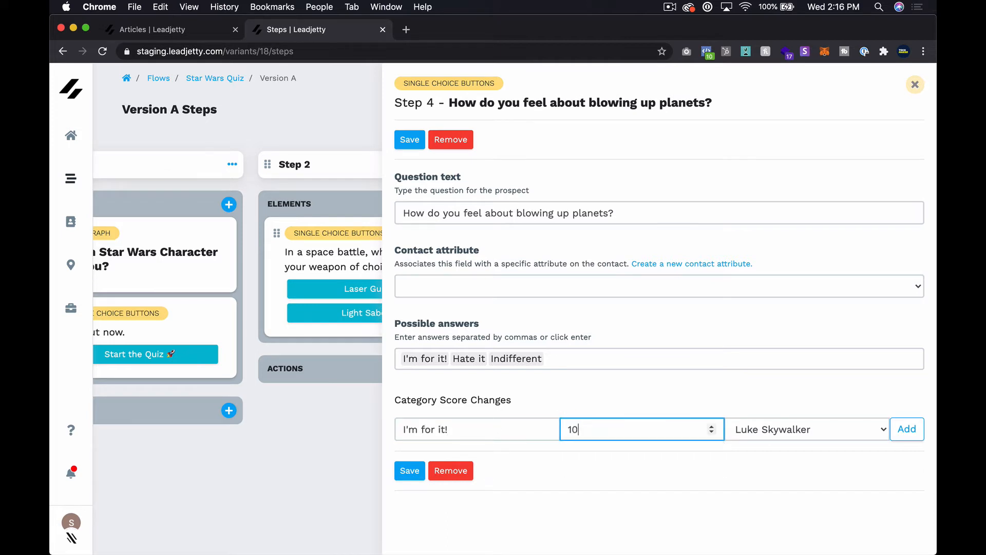
text(0)
click(757, 436)
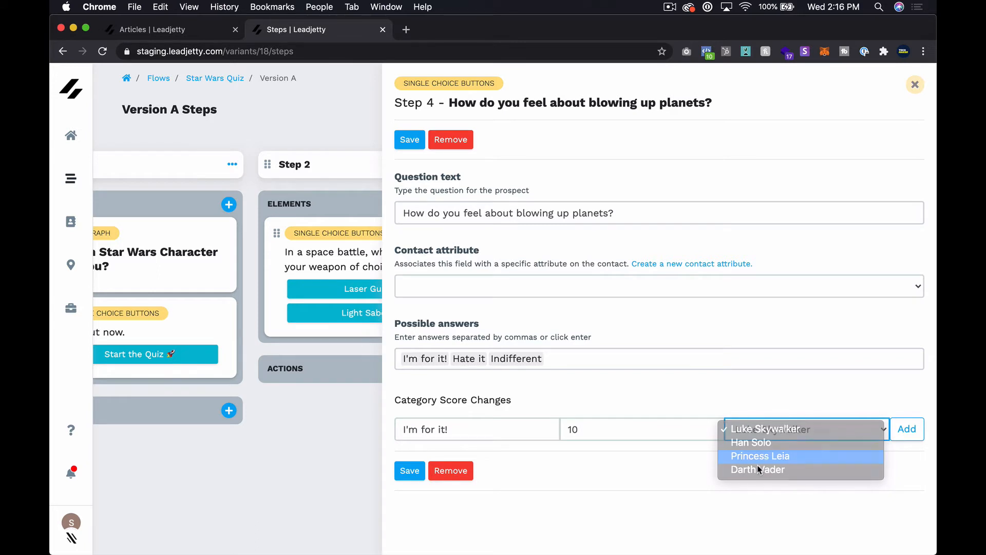
click(760, 455)
click(784, 434)
click(788, 441)
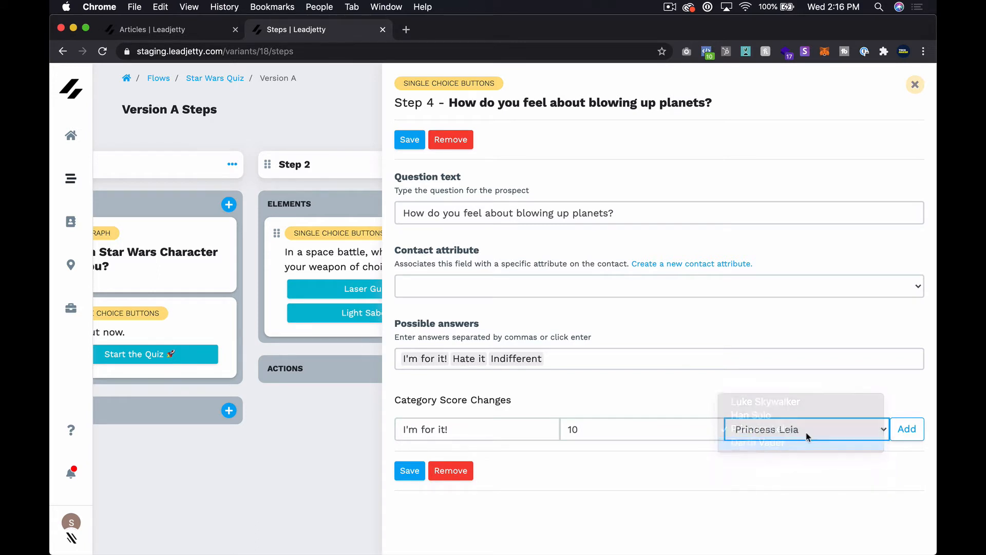
click(907, 428)
Make Hate it add 10 to Luke Skywalker and Princess Leia.
click(514, 431)
text(Ha)
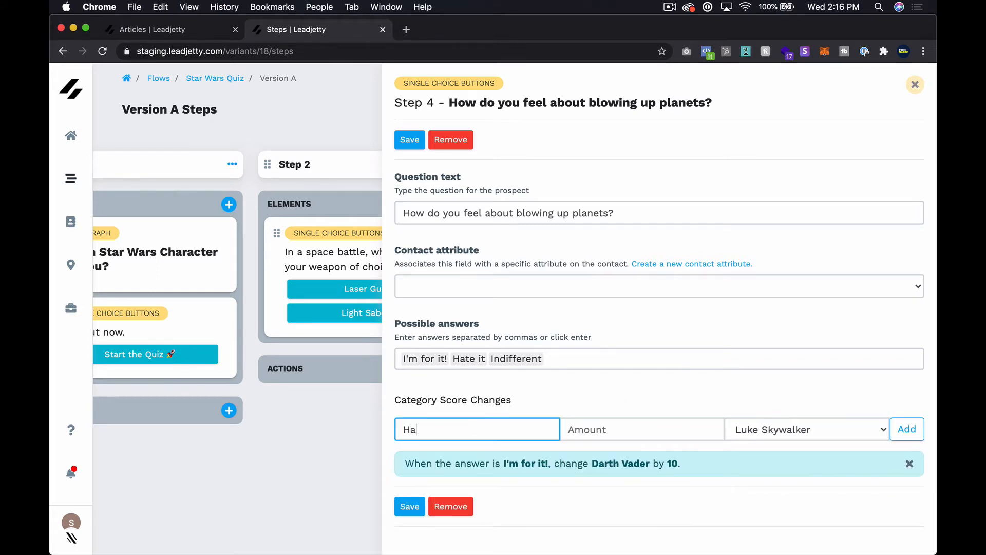
text(te it)
click(578, 431)
text(10)
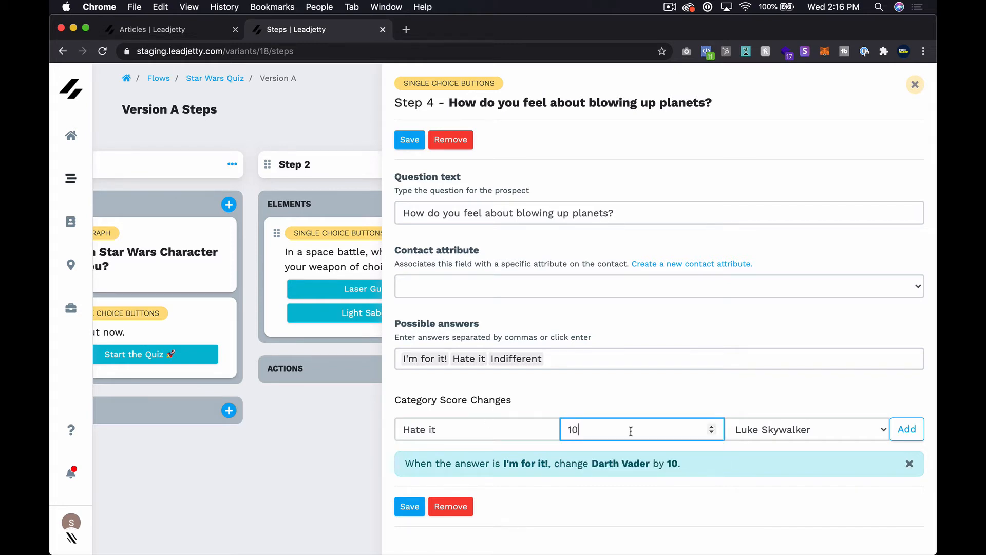
click(786, 428)
click(786, 428)
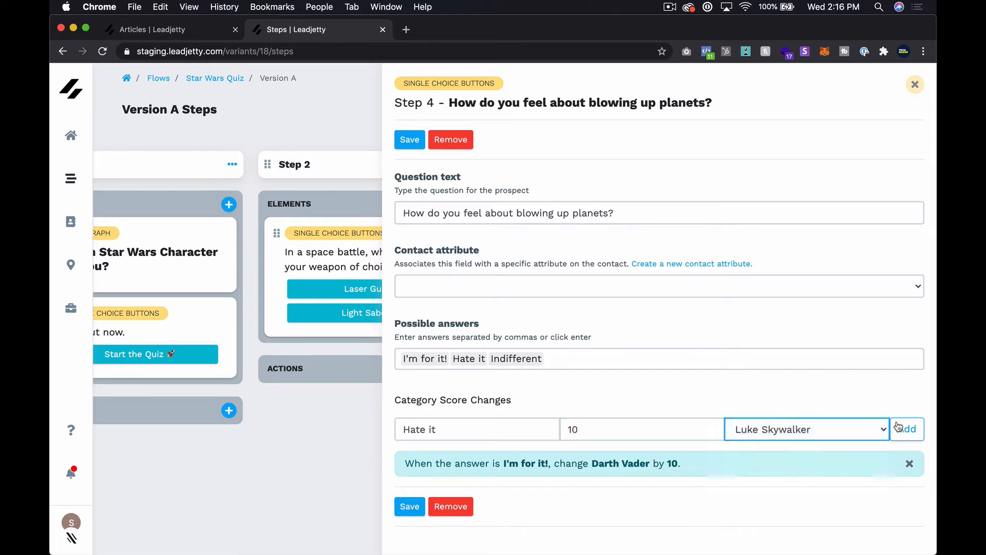
click(908, 428)
click(470, 429)
text(Hat)
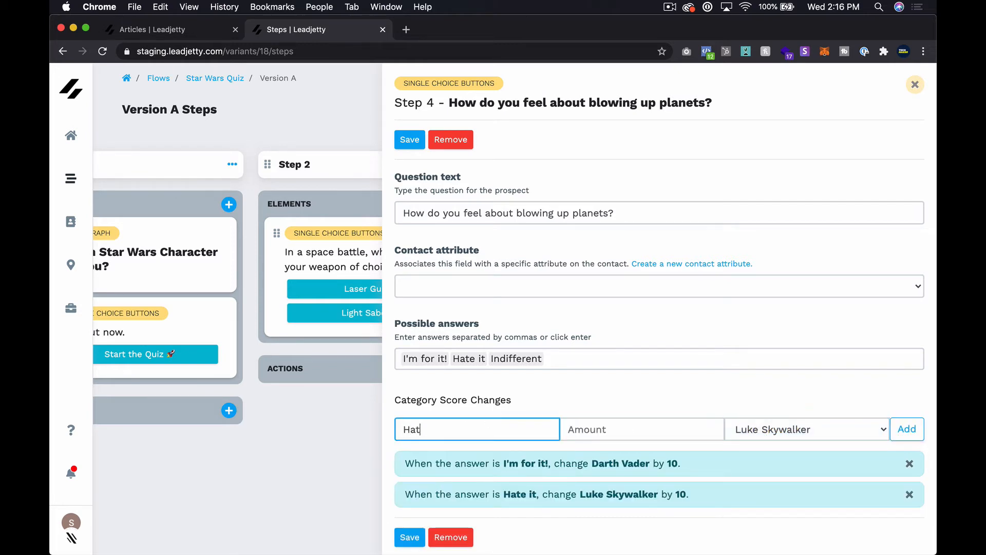
click(568, 429)
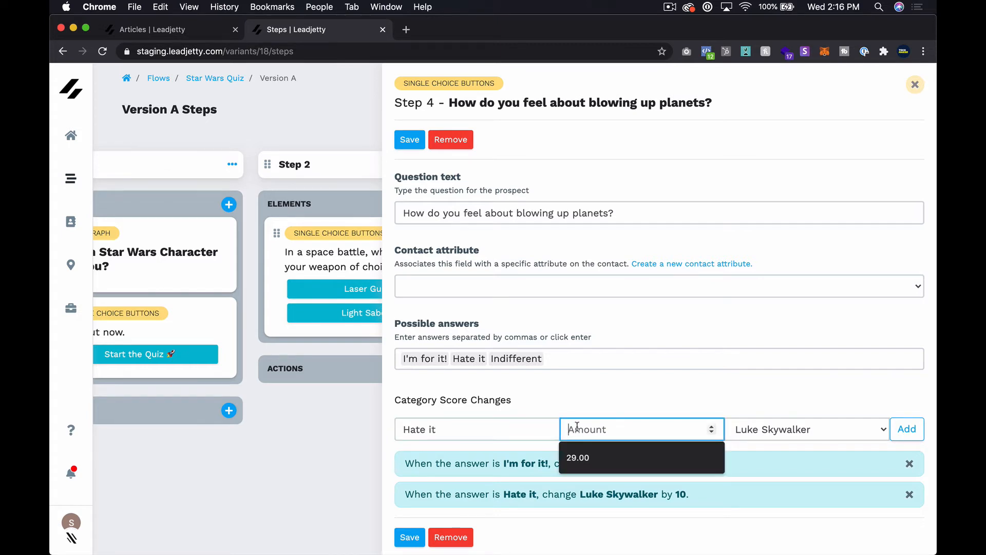
text(10)
click(759, 419)
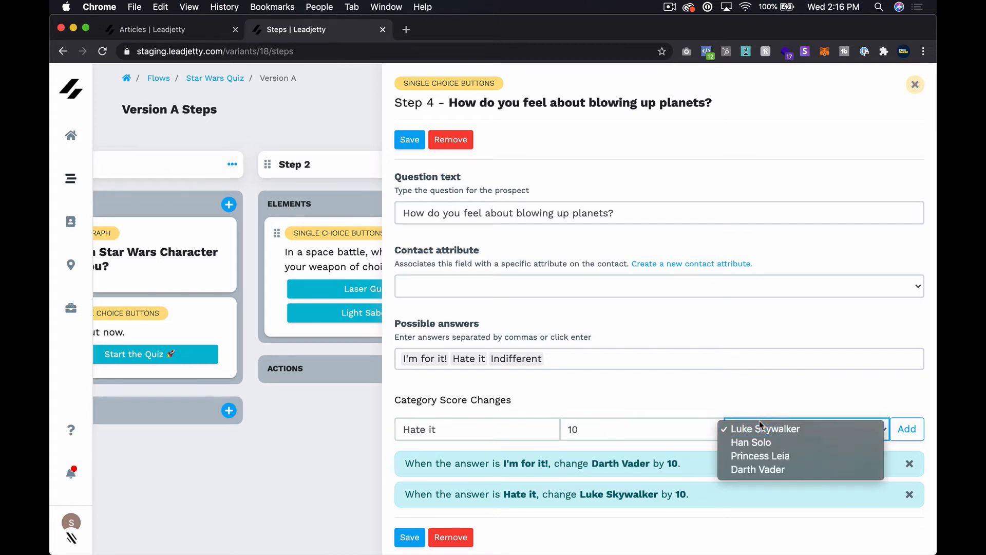
click(759, 454)
click(908, 429)
Make Indifferent add 10 to Han Solo, then close the Step 4 editor.
scroll(547, 419, down, 3)
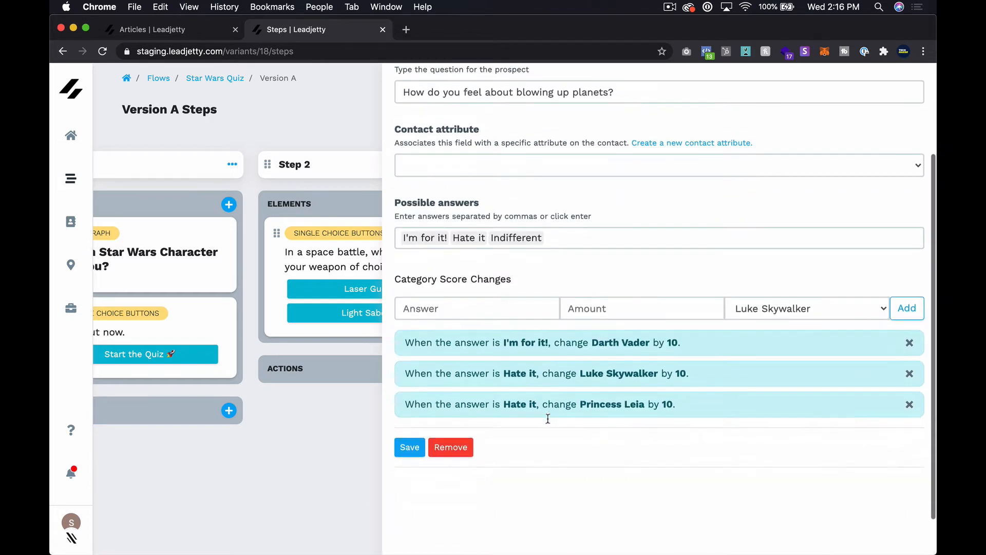
click(451, 309)
text(Indi)
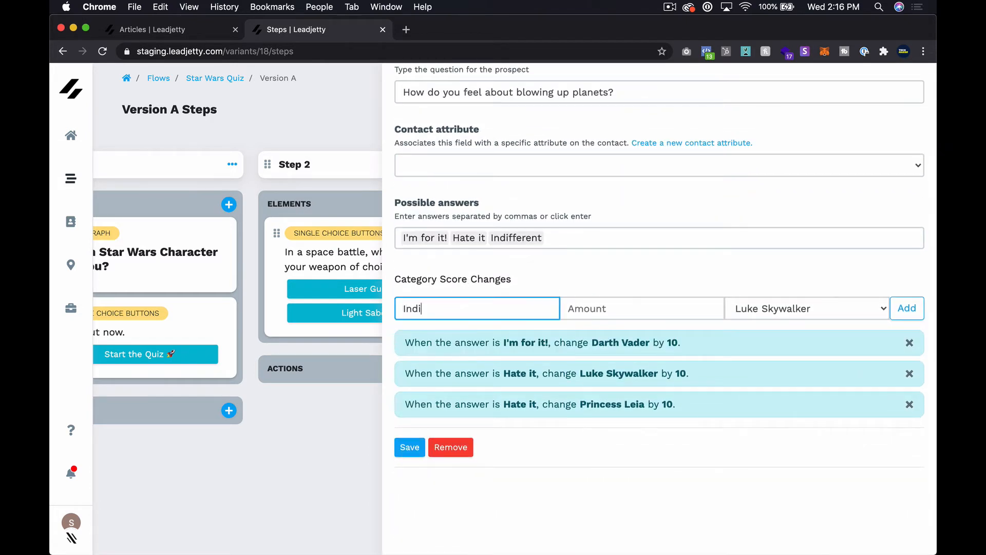
text(fferent)
click(580, 307)
text(10)
click(799, 307)
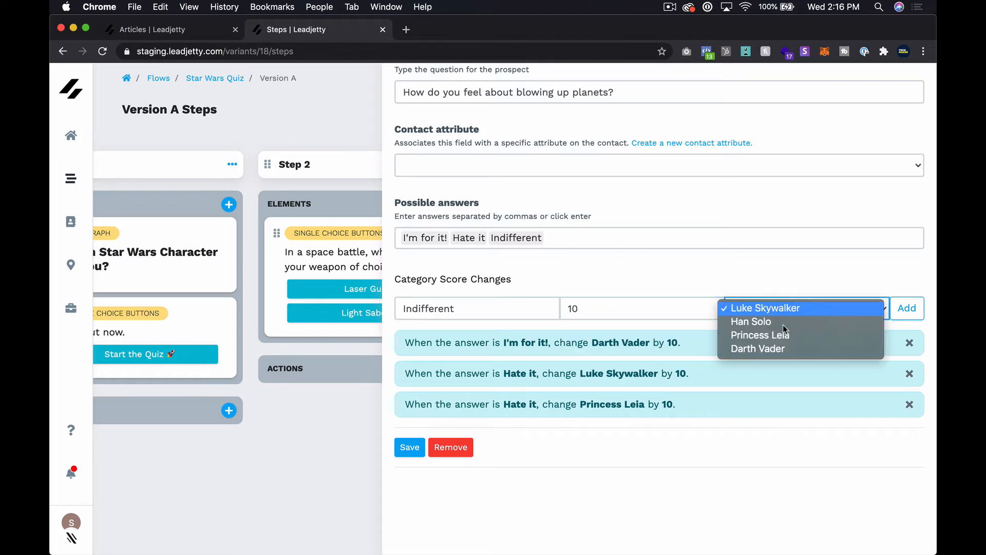
click(785, 324)
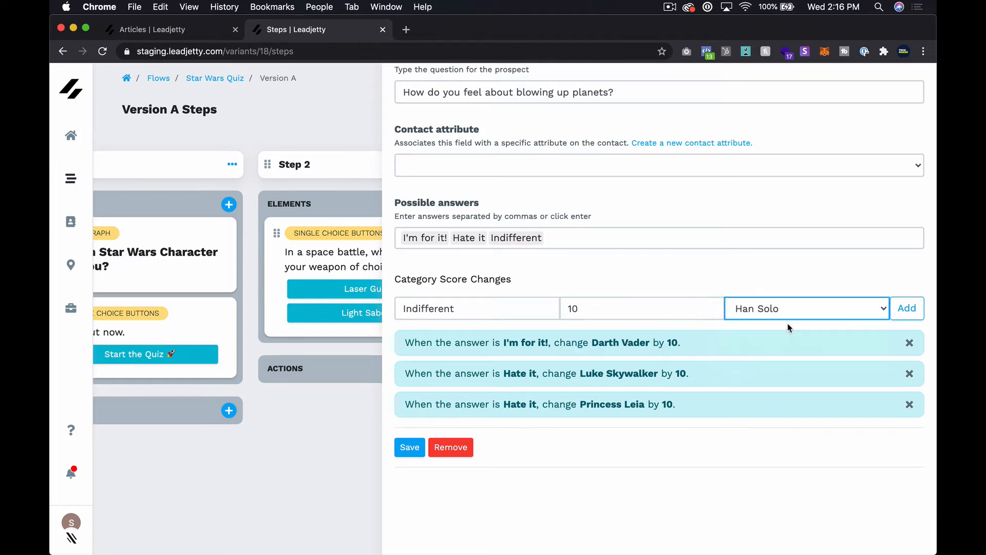
click(899, 314)
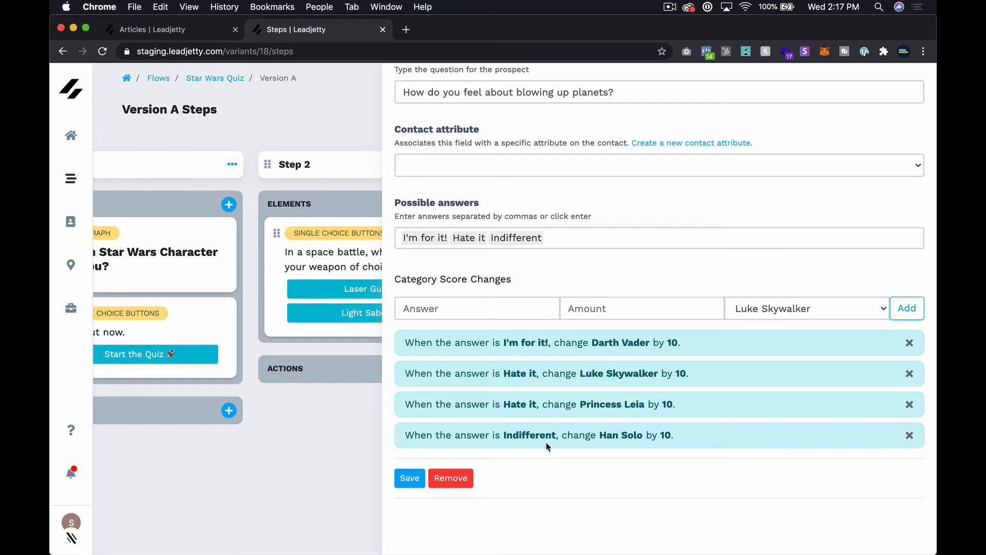
scroll(547, 446, up, 5)
click(916, 83)
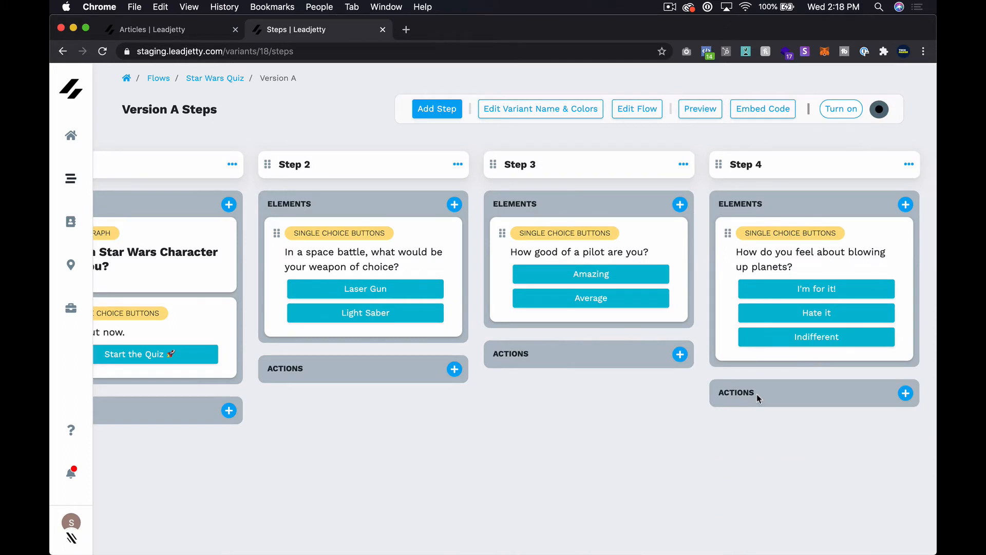
Add a new Step 5 containing a rich-text Paragraph element.
click(439, 110)
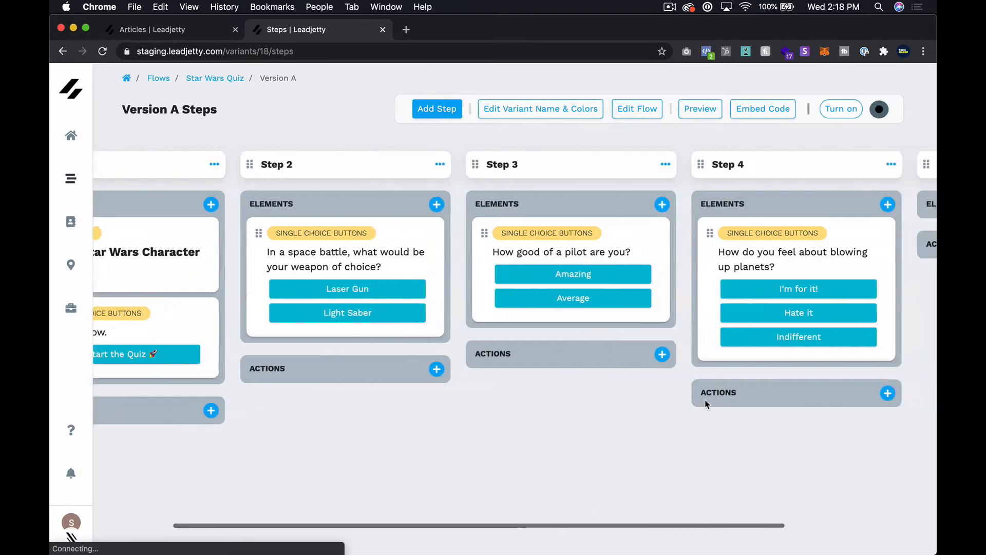
click(903, 205)
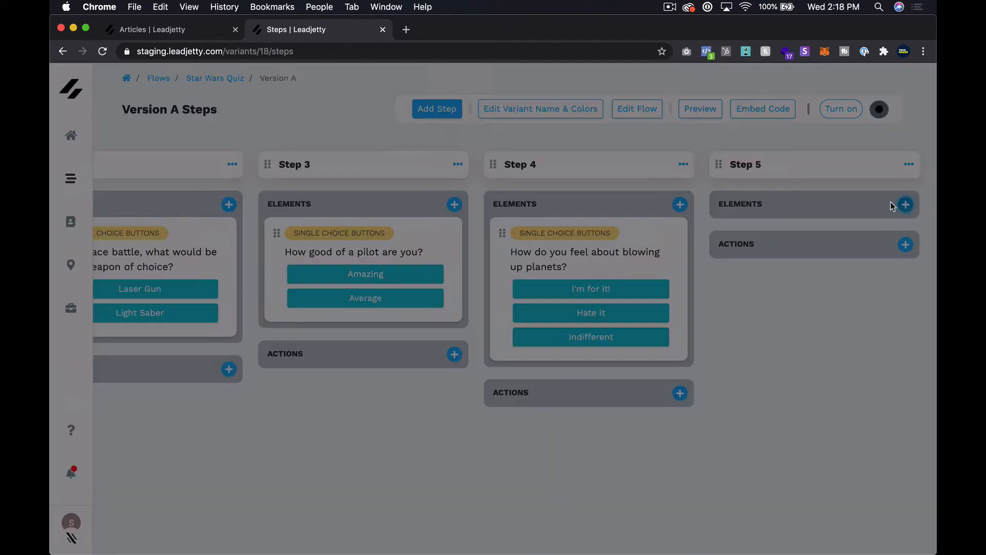
scroll(473, 374, down, 3)
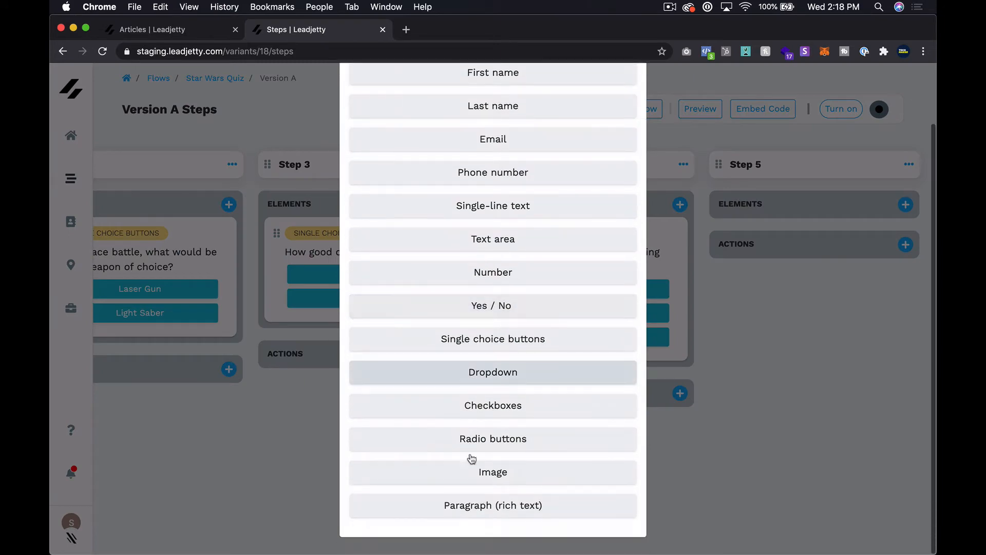
click(469, 512)
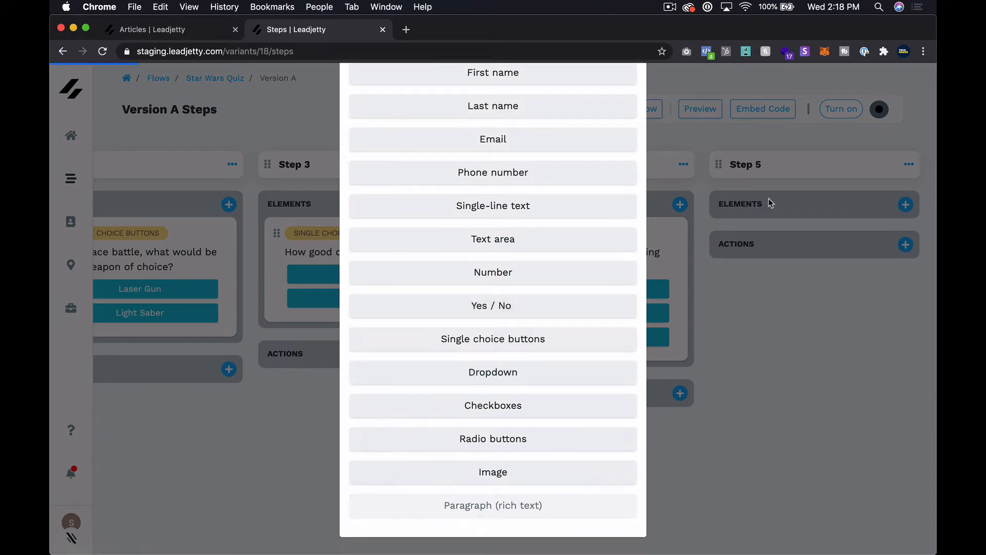
Replace the paragraph's placeholder text with 'You got {{ quiz_result'.
scroll(907, 243, right, 6)
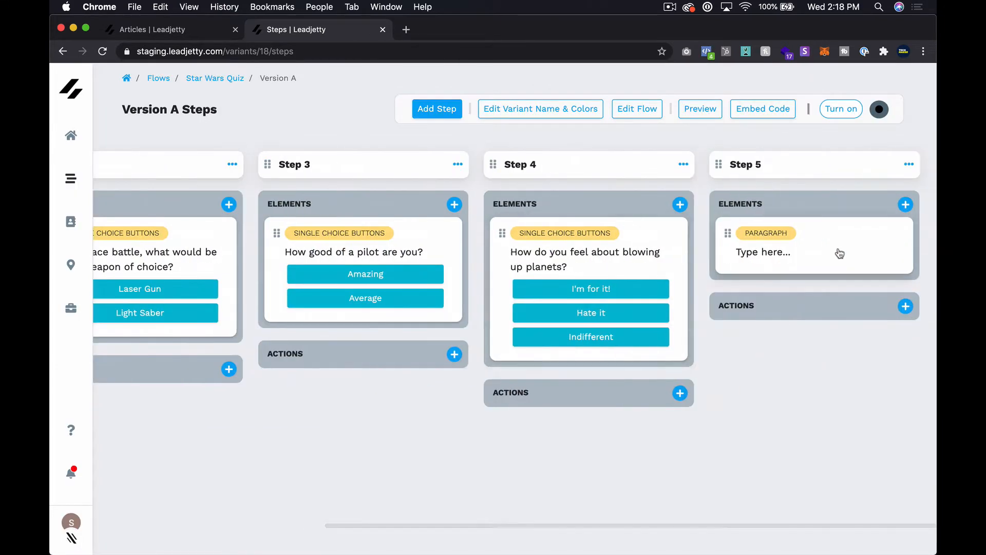
click(777, 252)
triple_click(698, 251)
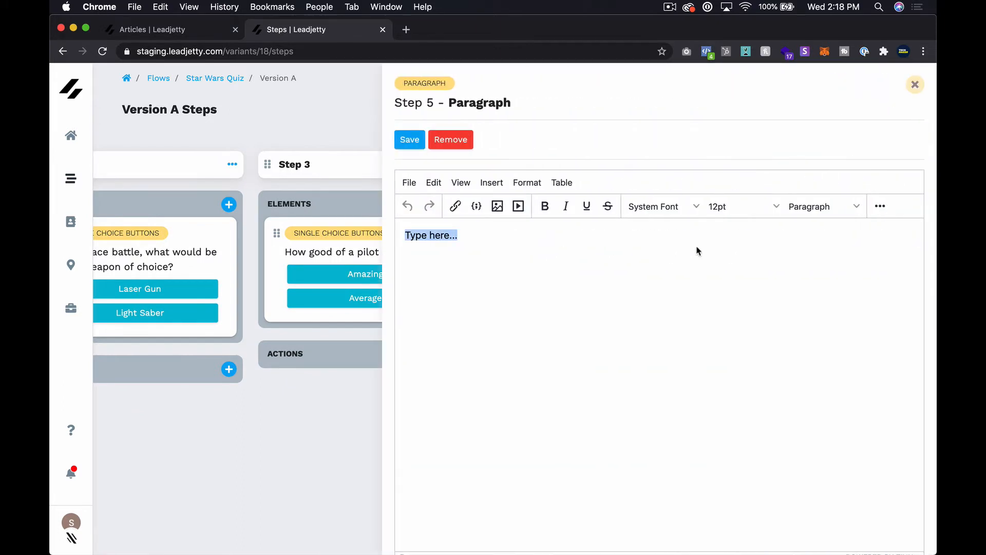
text(You got)
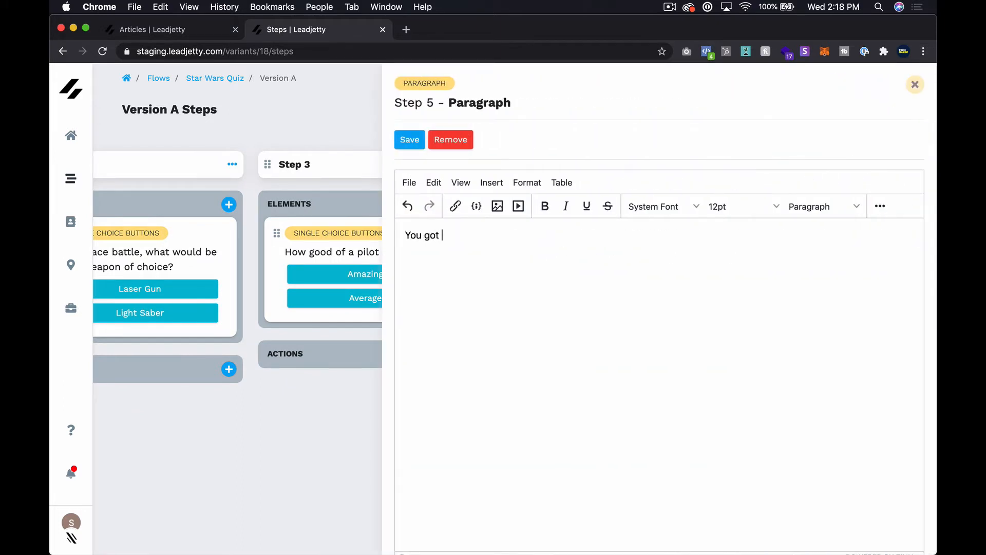
text( {{ quiz_result }}!)
Save the 'You got {{ quiz_result }}!' paragraph and turn Version A on.
click(414, 148)
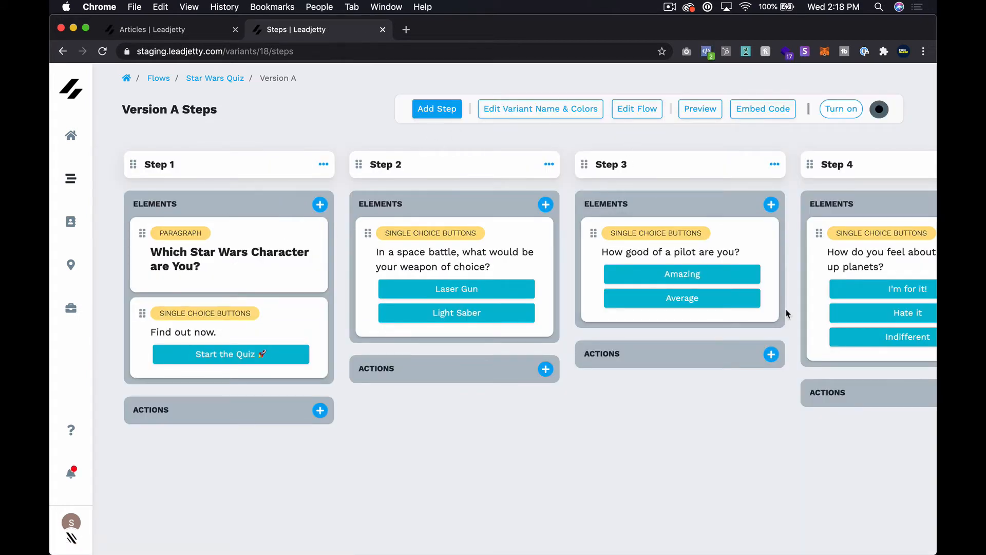
click(857, 110)
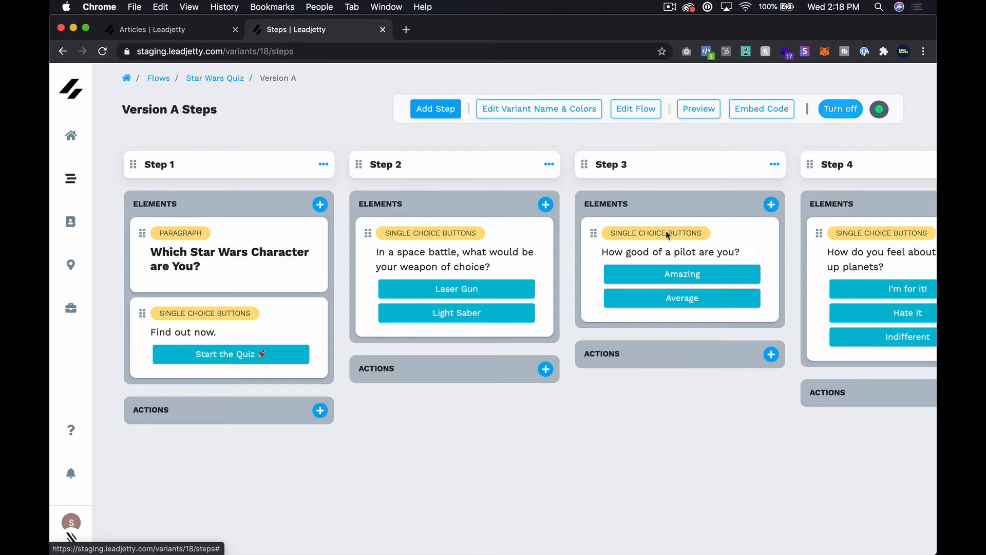
scroll(566, 362, right, 2)
scroll(566, 362, left, 2)
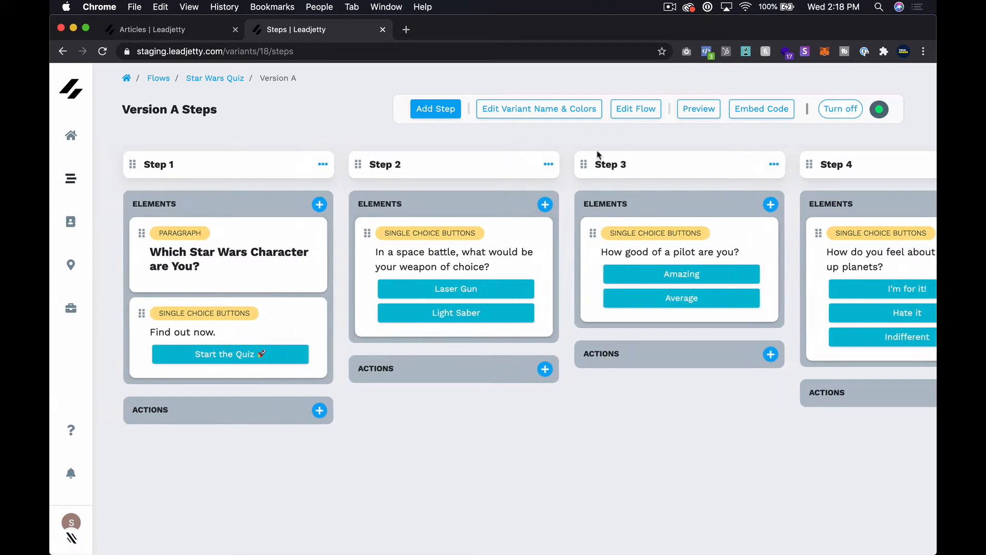
Preview the quiz and answer Laser Gun, Average and Hate it to reach 'You got Princess Leia!'.
click(709, 120)
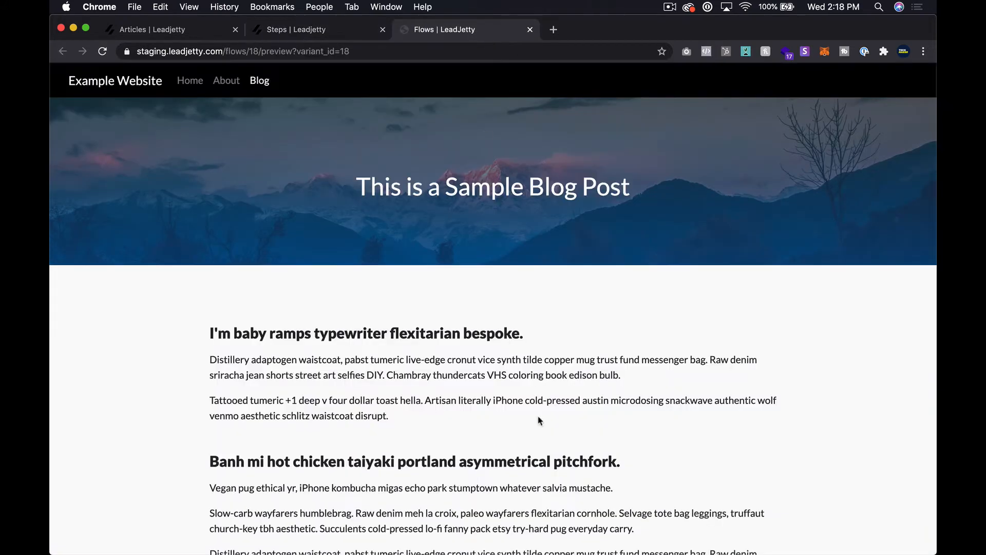
scroll(539, 422, down, 1)
scroll(539, 422, down, 4)
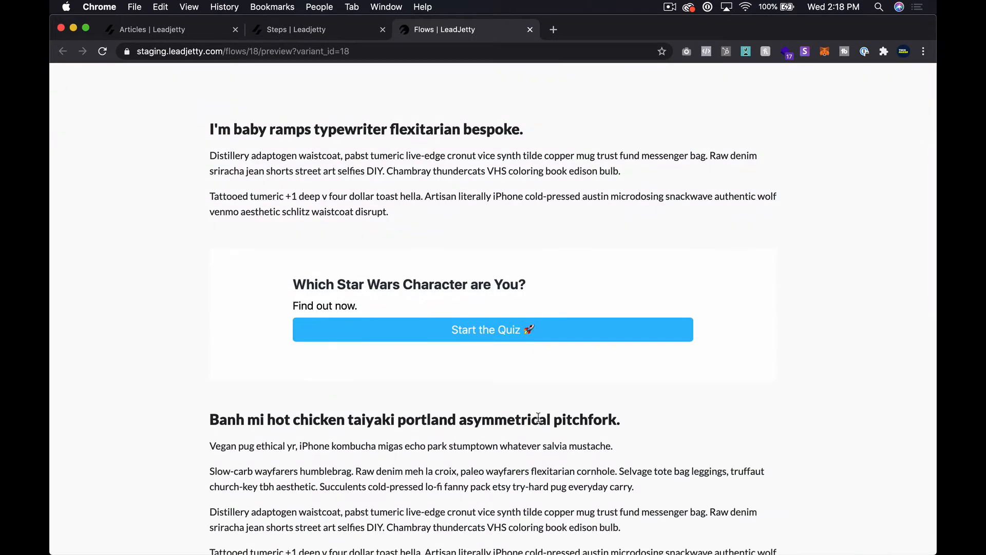
click(590, 335)
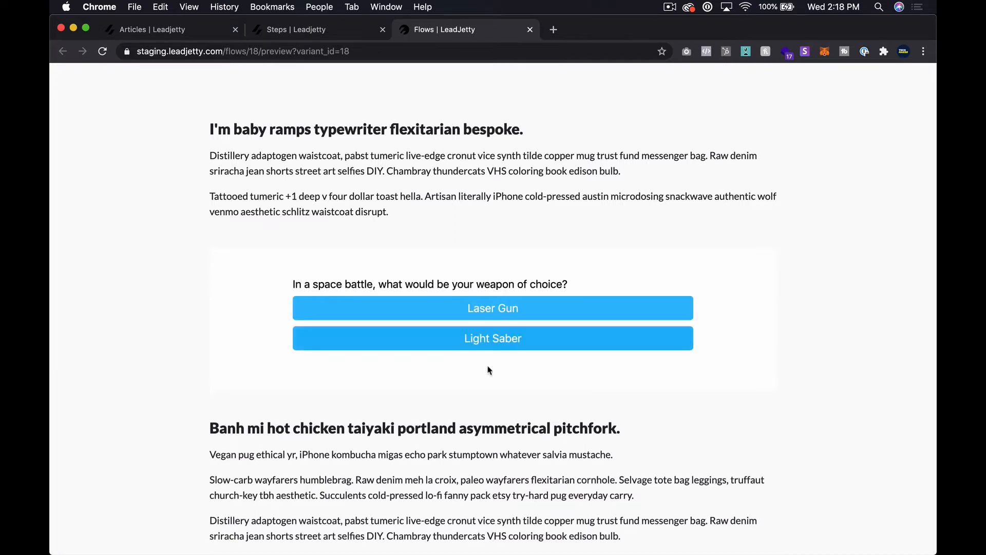
click(496, 319)
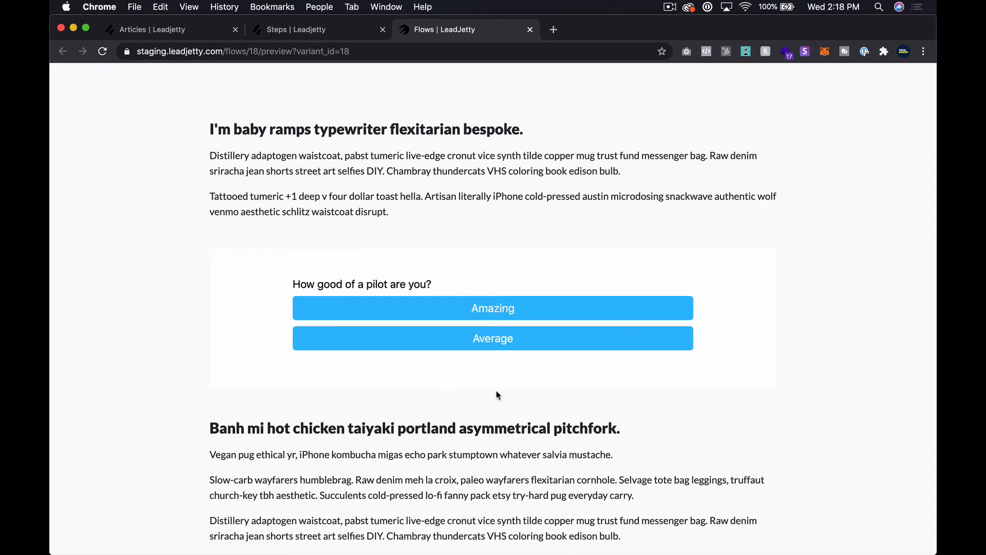
click(528, 341)
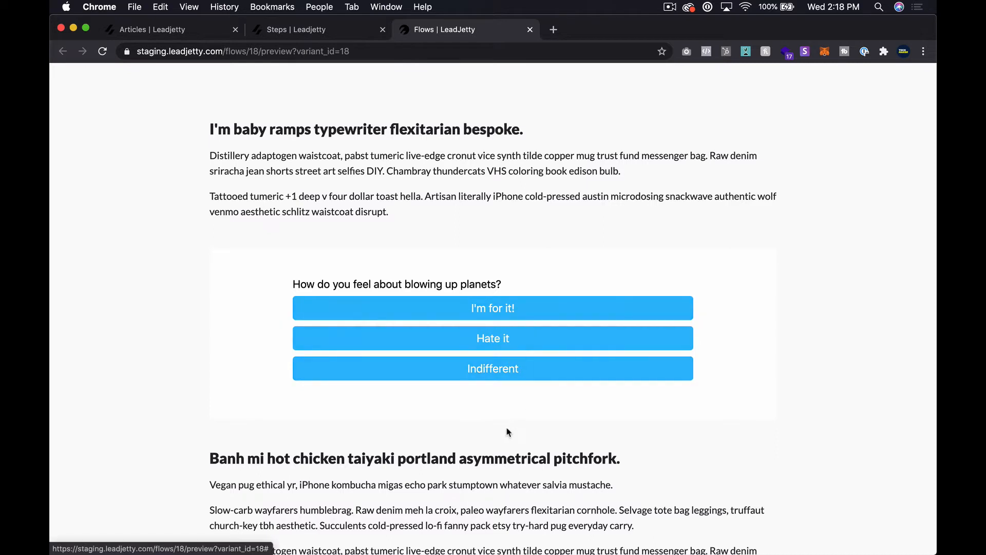
click(517, 340)
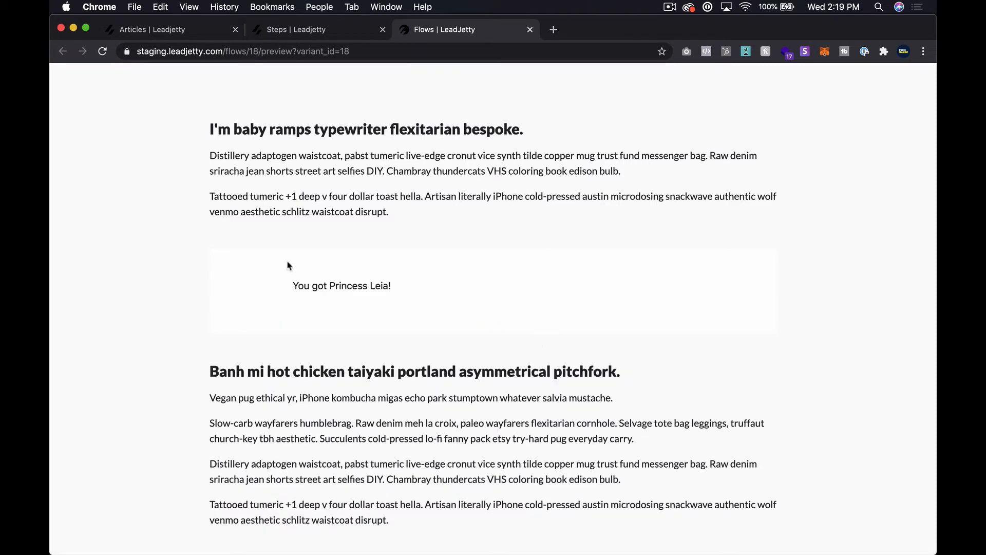
click(374, 54)
key(super+c)
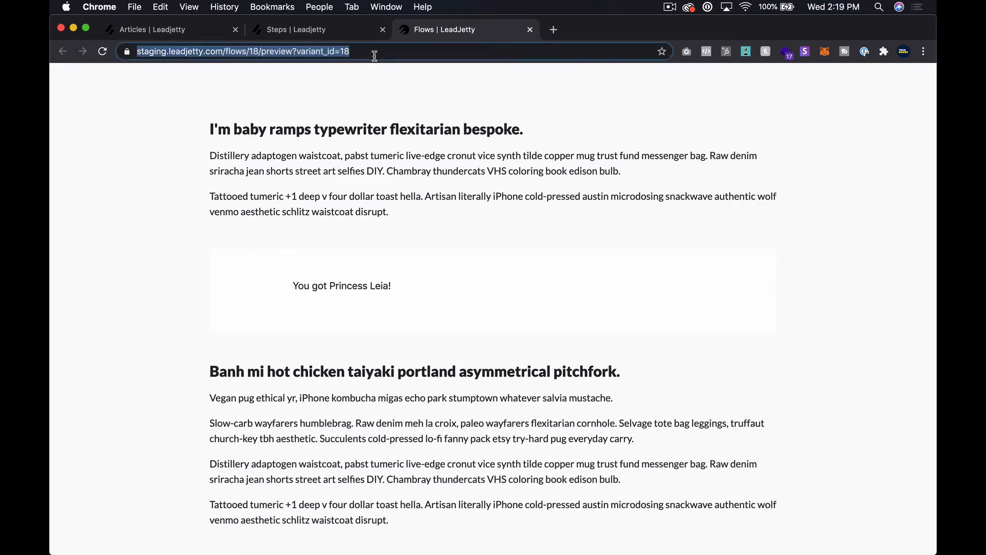
Close the preview and reload its address in a new private browsing window.
key(super+w)
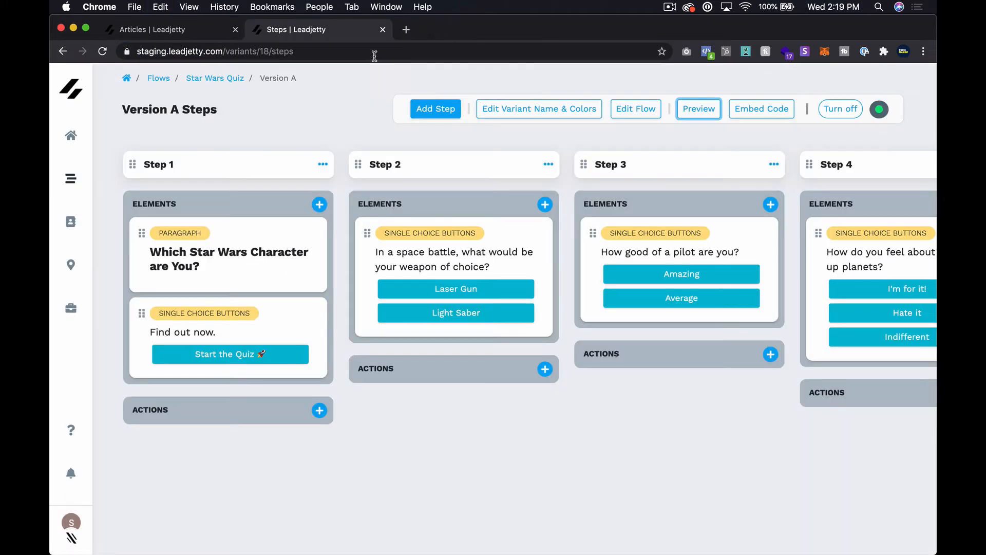
key(super+shift+n)
key(super+v)
key(Return)
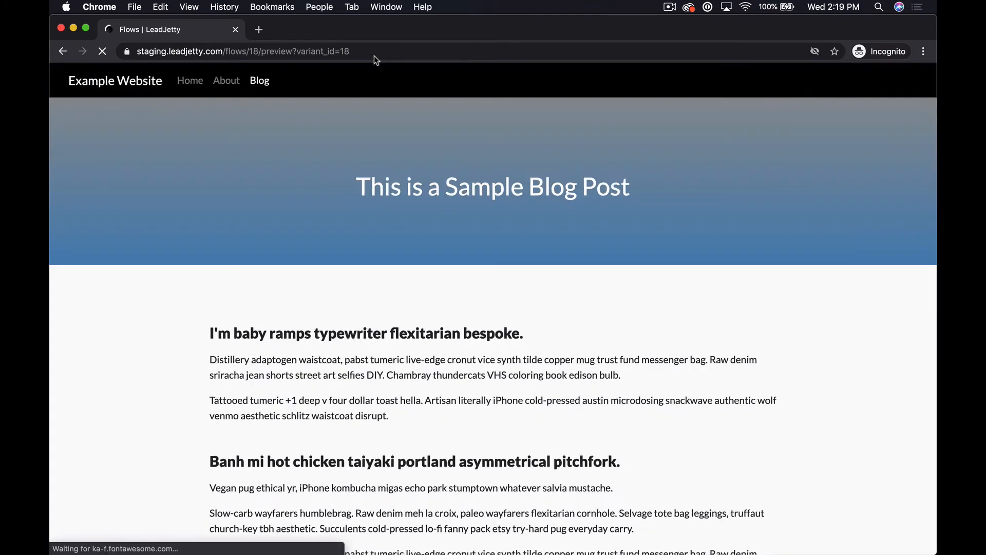
Start the quiz and answer Laser Gun, Average and I'm for it.
scroll(494, 303, down, 4)
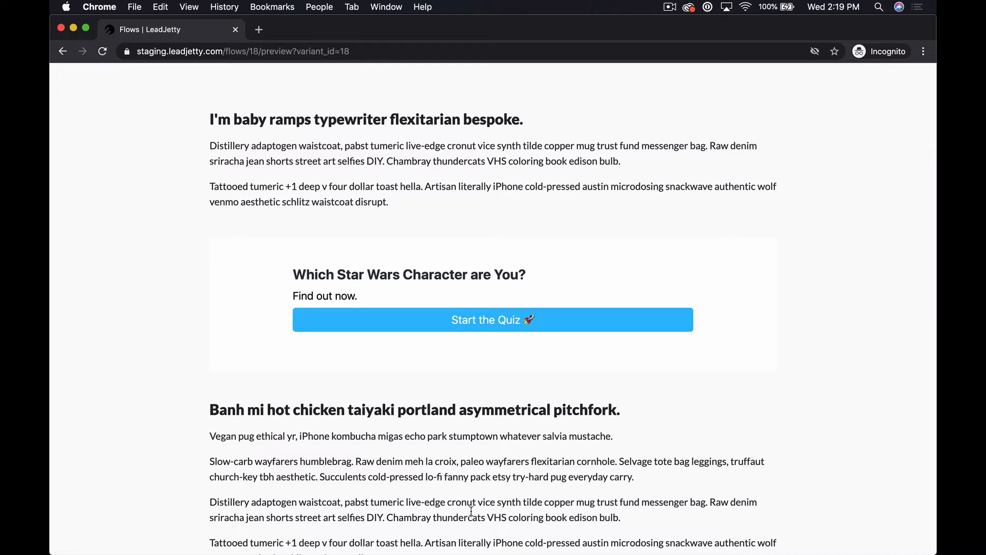
click(536, 330)
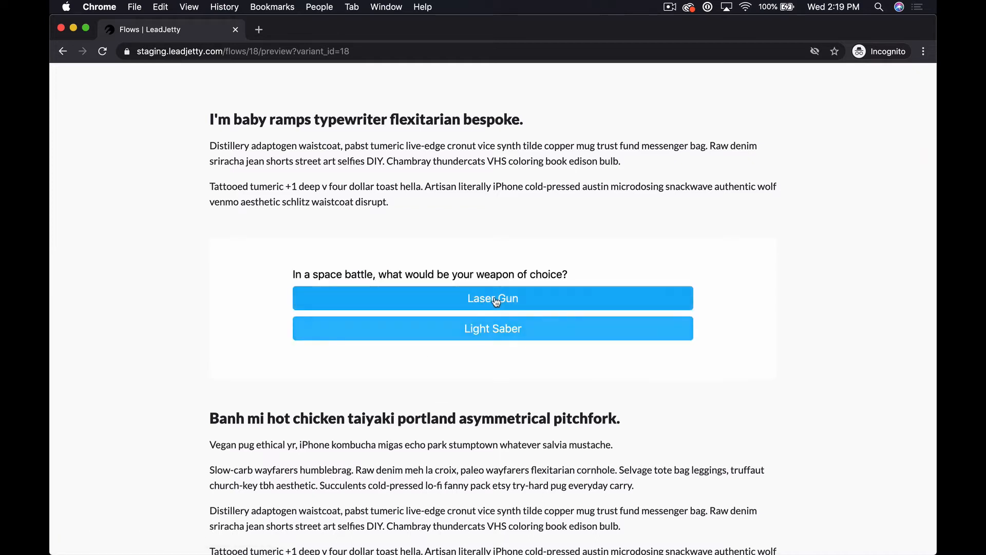
click(447, 296)
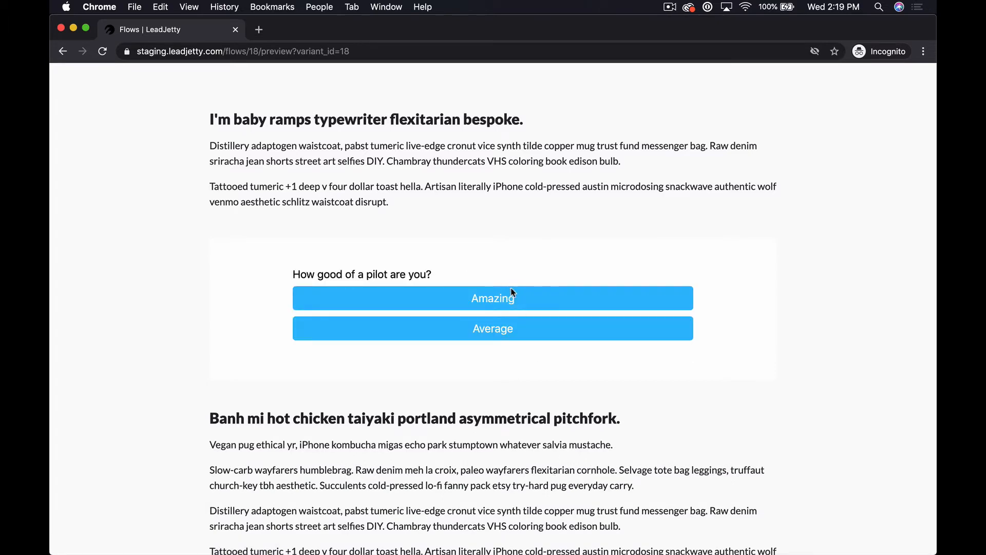
click(501, 327)
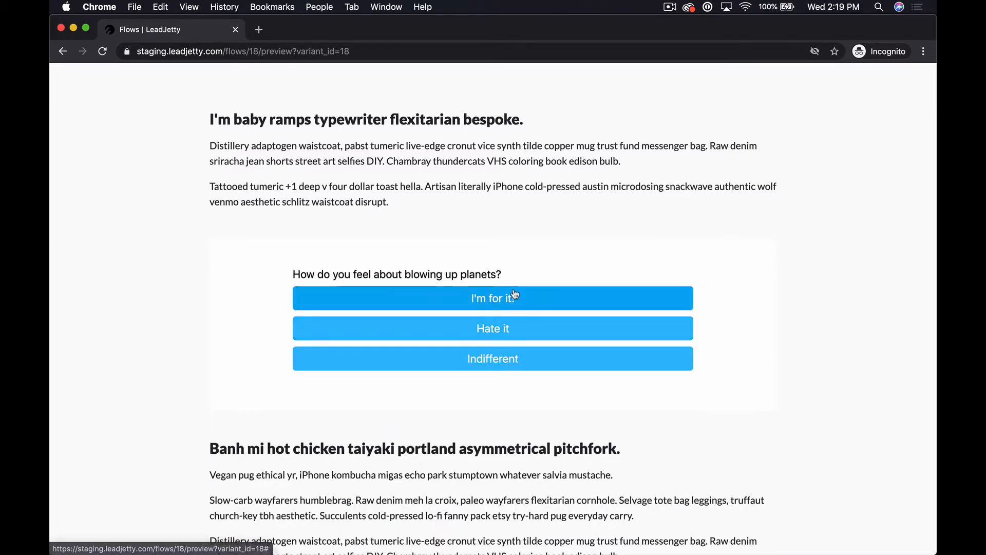
click(515, 295)
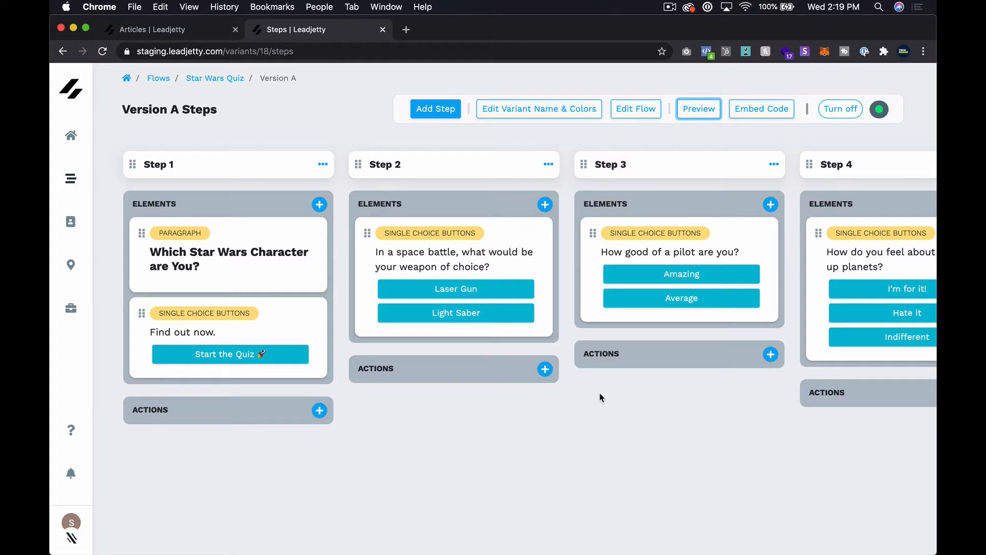
Add three empty steps to the end of the Version A steps board.
scroll(600, 397, right, 5)
scroll(600, 397, right, 3)
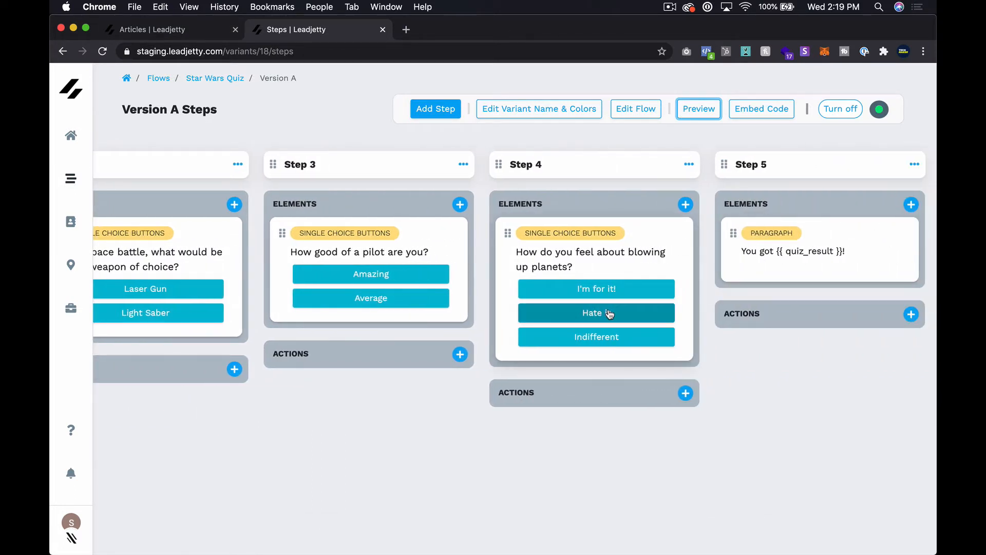
scroll(610, 314, right, 1)
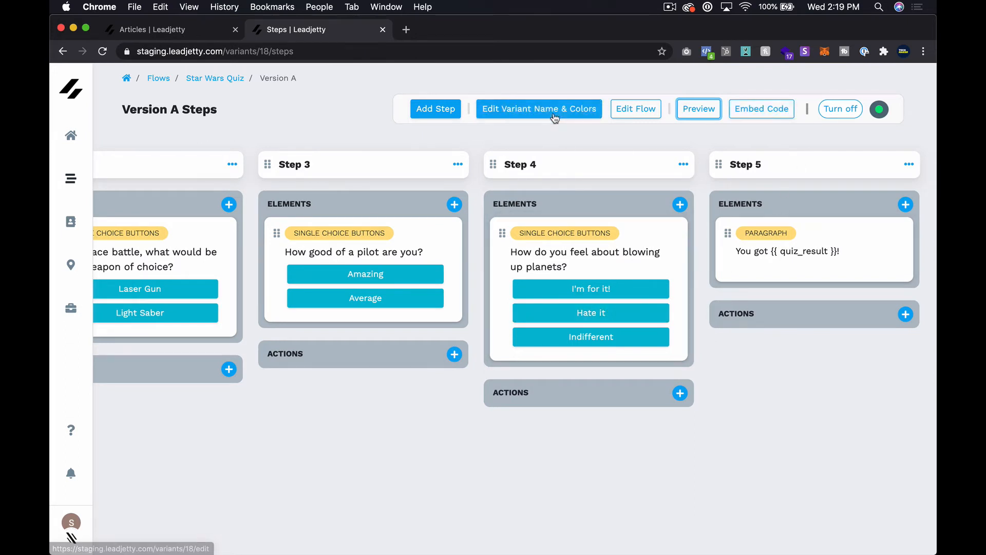
click(438, 110)
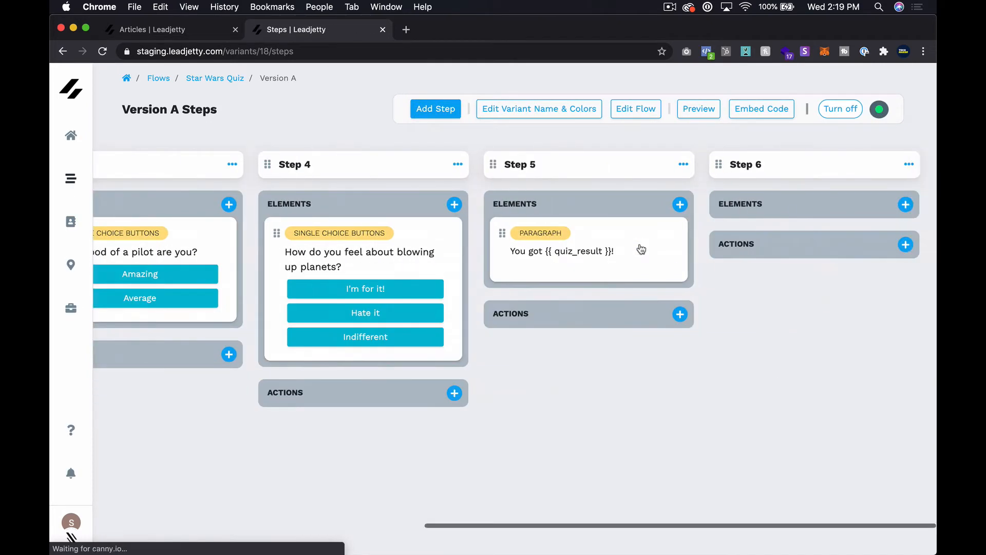
click(438, 116)
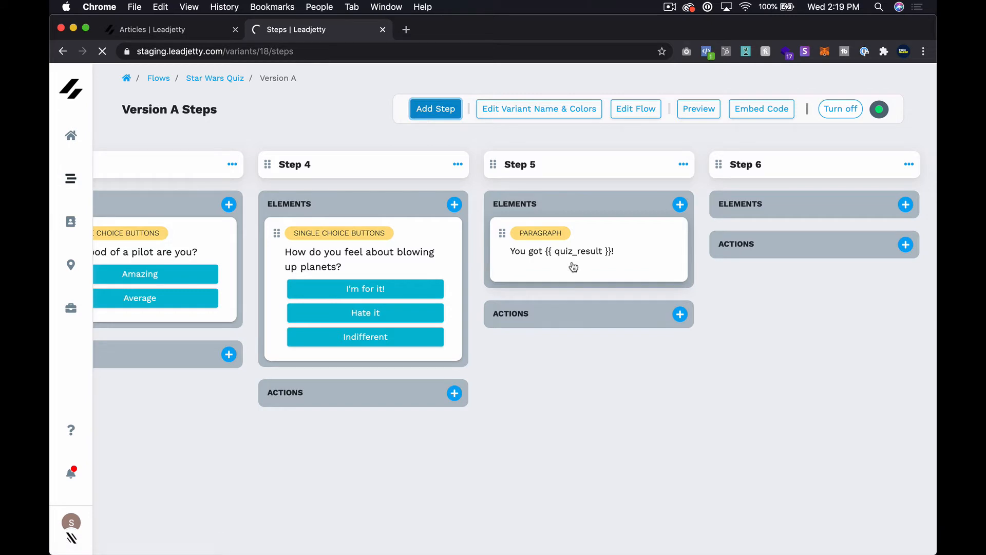
scroll(609, 194, right, 15)
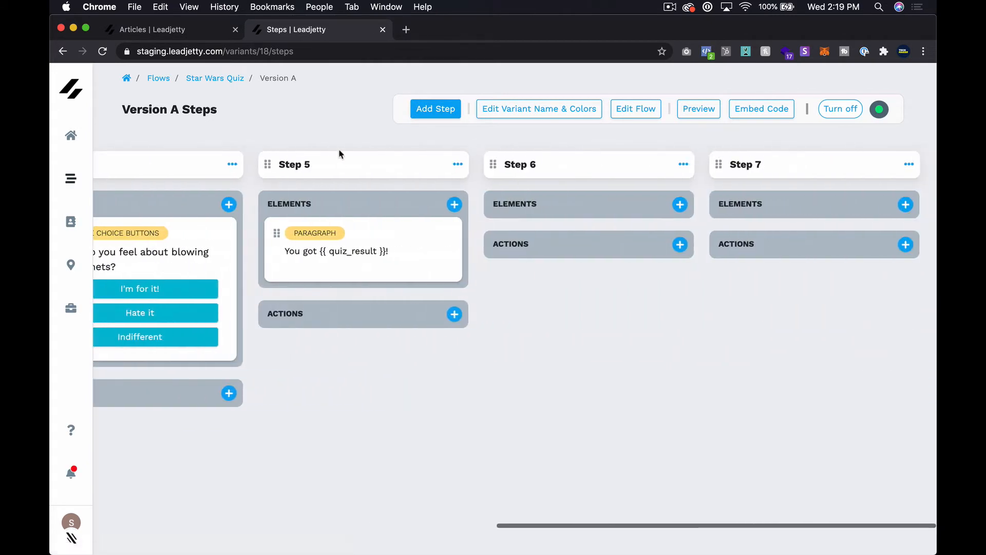
click(454, 116)
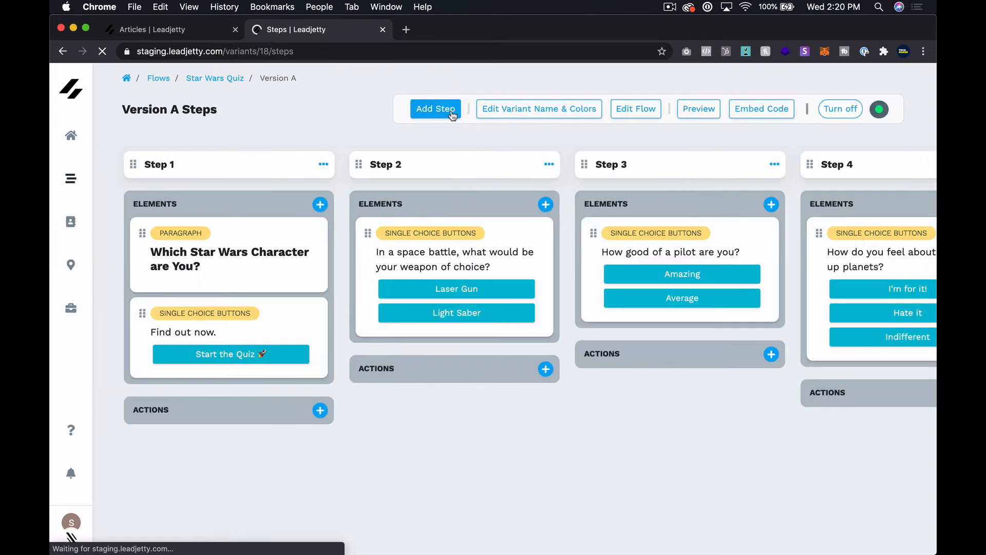
scroll(768, 366, right, 10)
scroll(764, 368, right, 5)
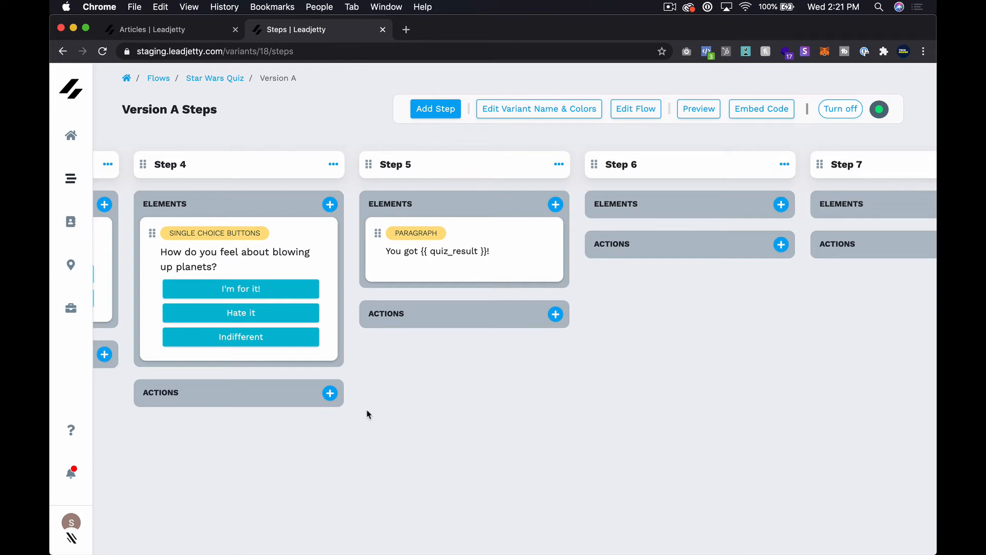
scroll(367, 414, left, 5)
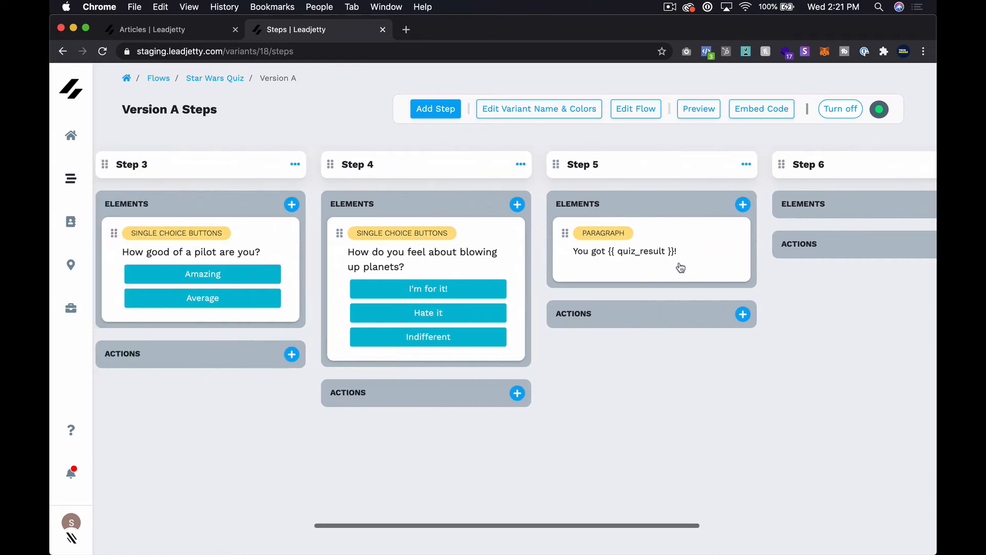
Replace the Step 5 quiz_result placeholder with 'You got Darth Vader.' and save it.
click(678, 266)
click(527, 240)
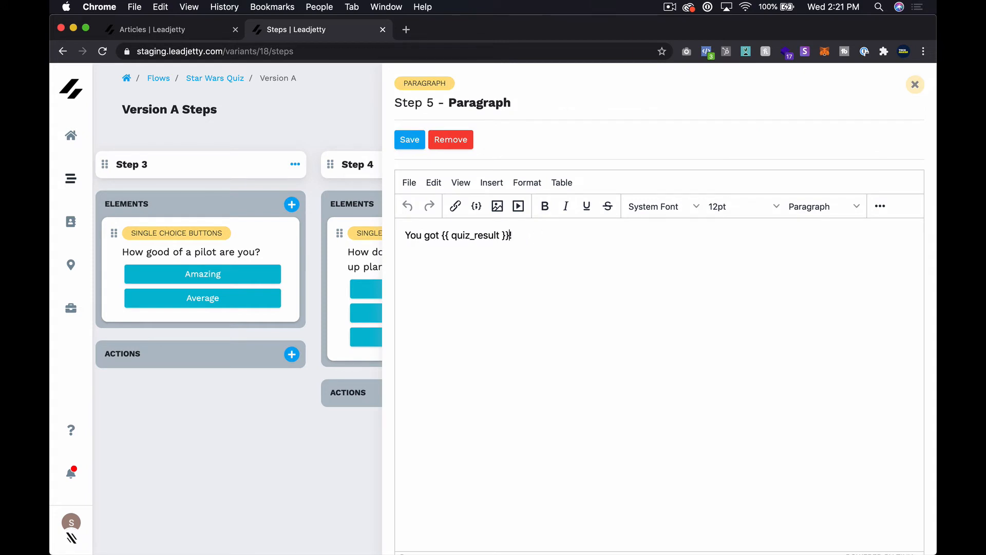
key(super+a)
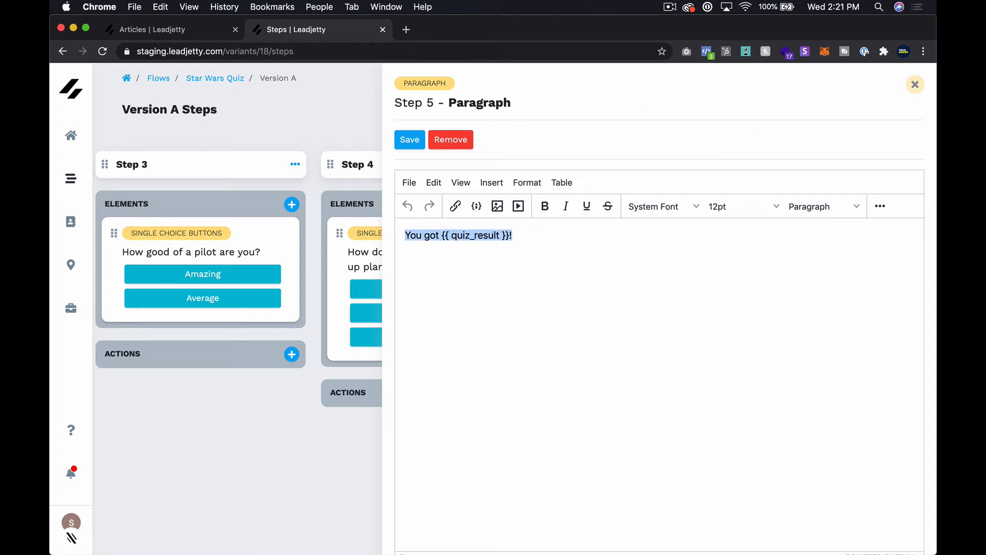
text(Y)
text(o)
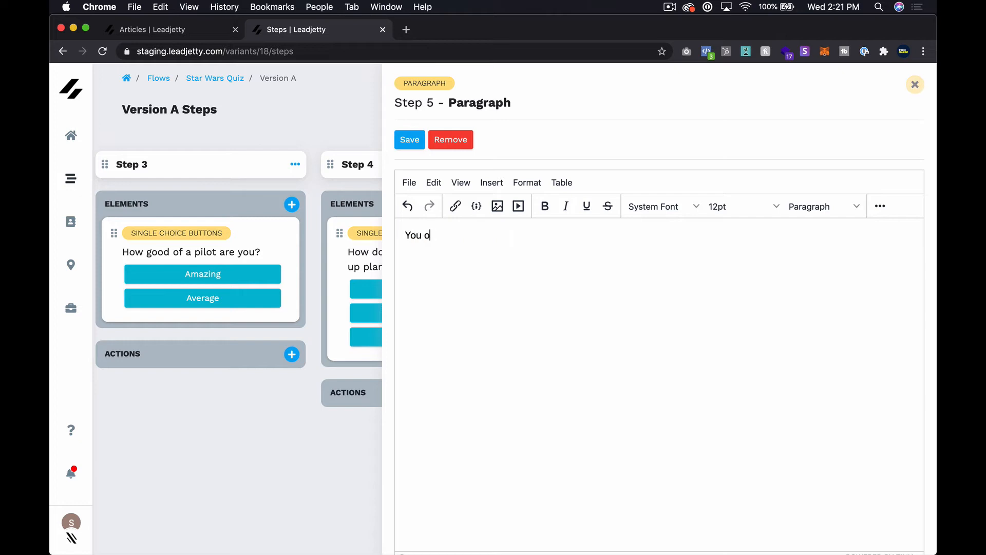
key(BackSpace)
text(got Darth Vader.)
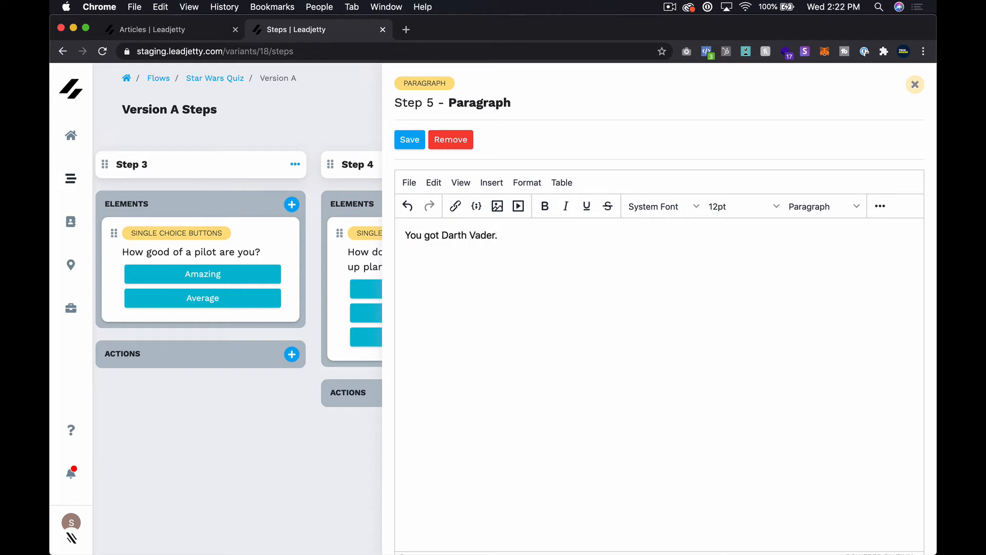
scroll(660, 334, down, 1)
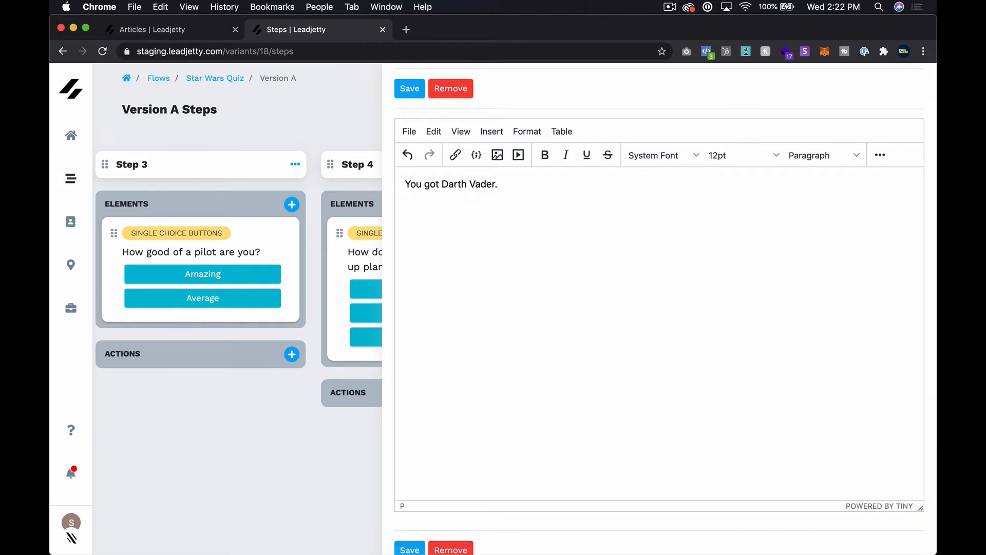
click(414, 93)
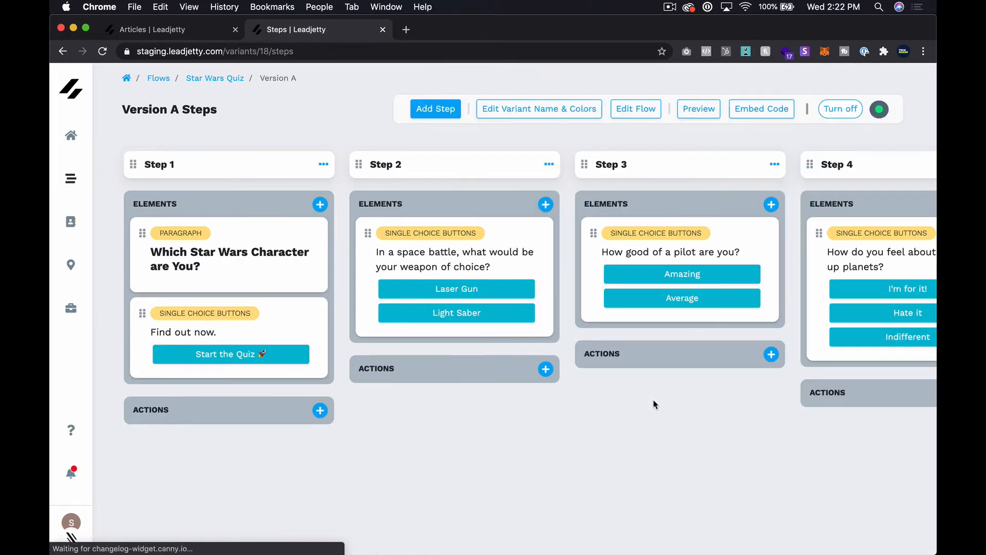
Add a Paragraph (rich text) element to Step 6.
scroll(790, 366, right, 15)
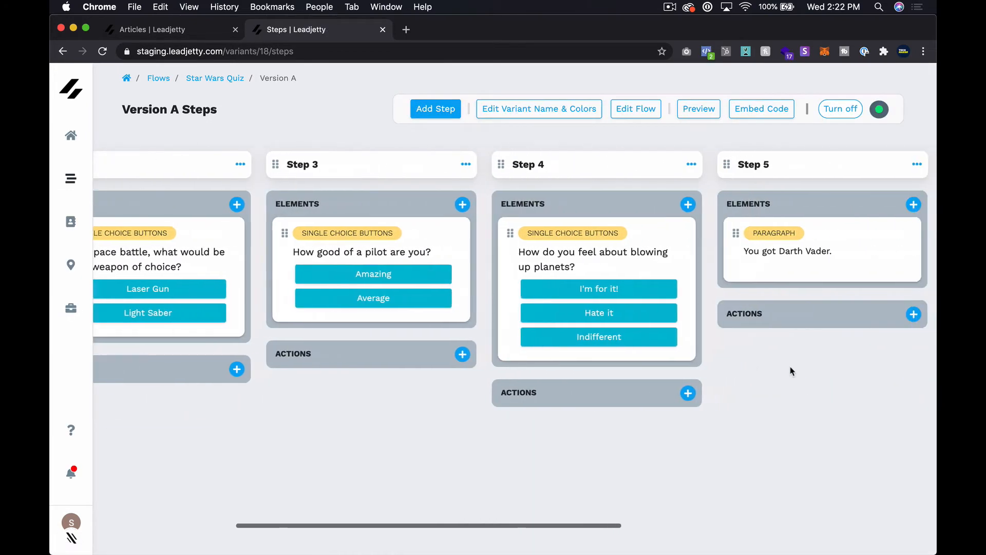
click(455, 205)
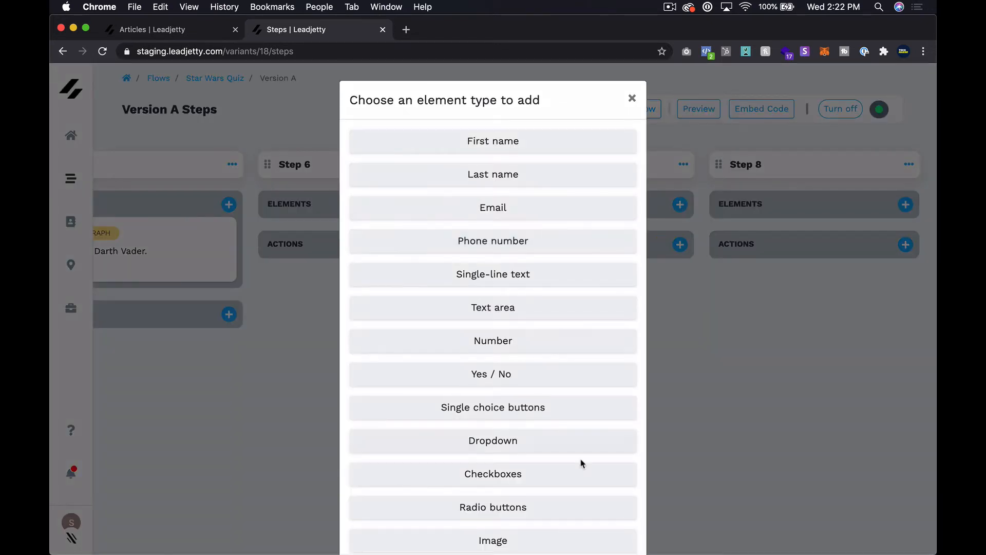
scroll(581, 461, down, 3)
click(535, 507)
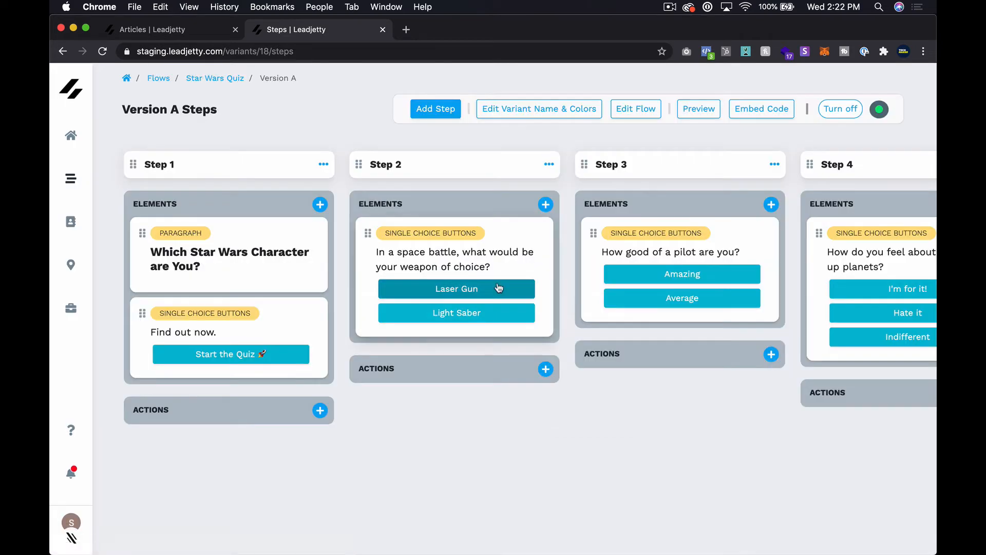
scroll(607, 295, right, 6)
scroll(608, 293, right, 5)
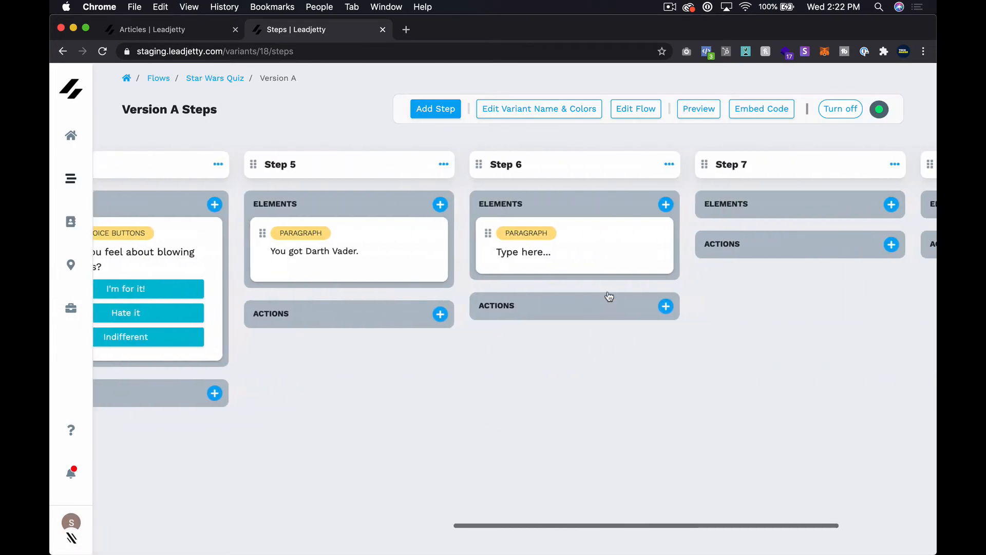
Change Step 6's paragraph text to 'You got Luke Skywalker!' and save it.
click(528, 257)
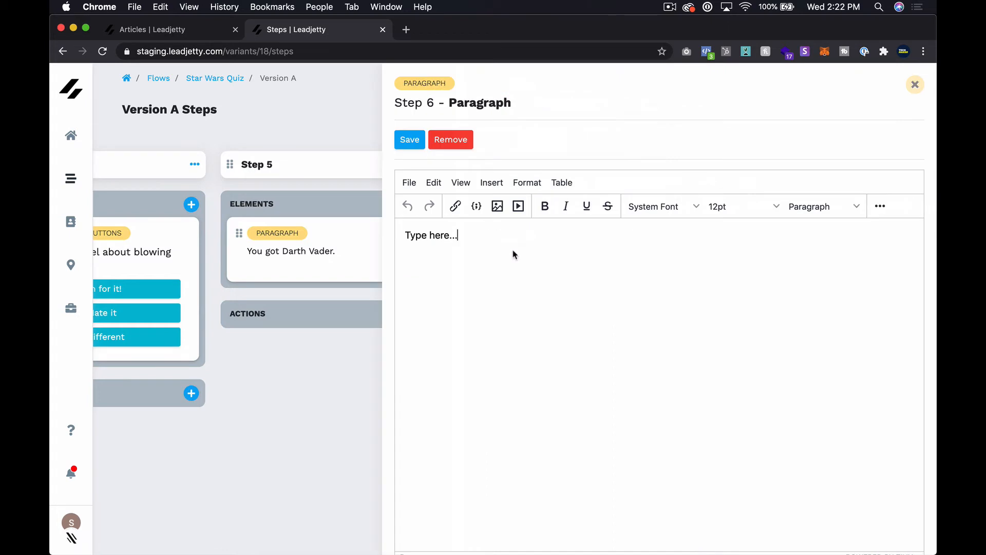
key(super+a)
text(You got)
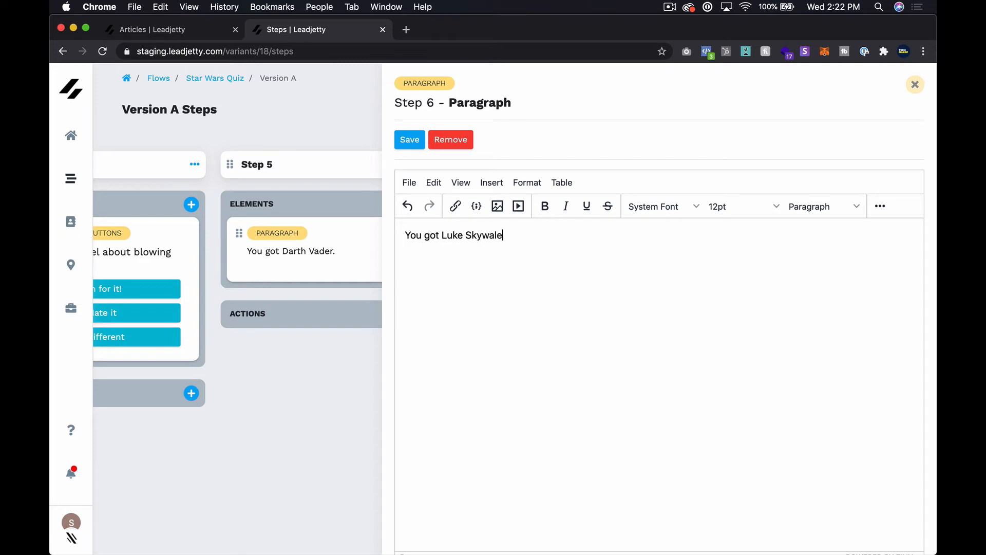
scroll(660, 308, down, 3)
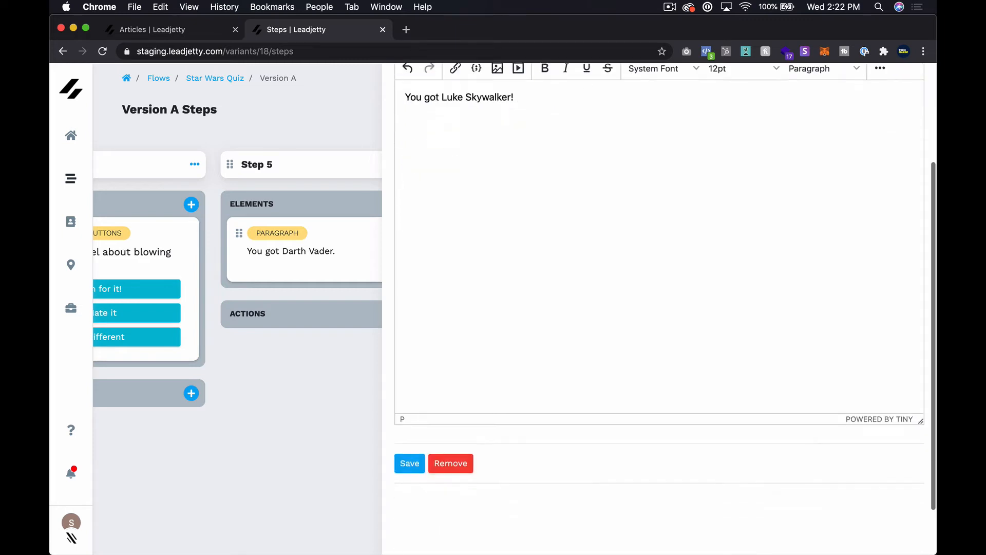
click(408, 455)
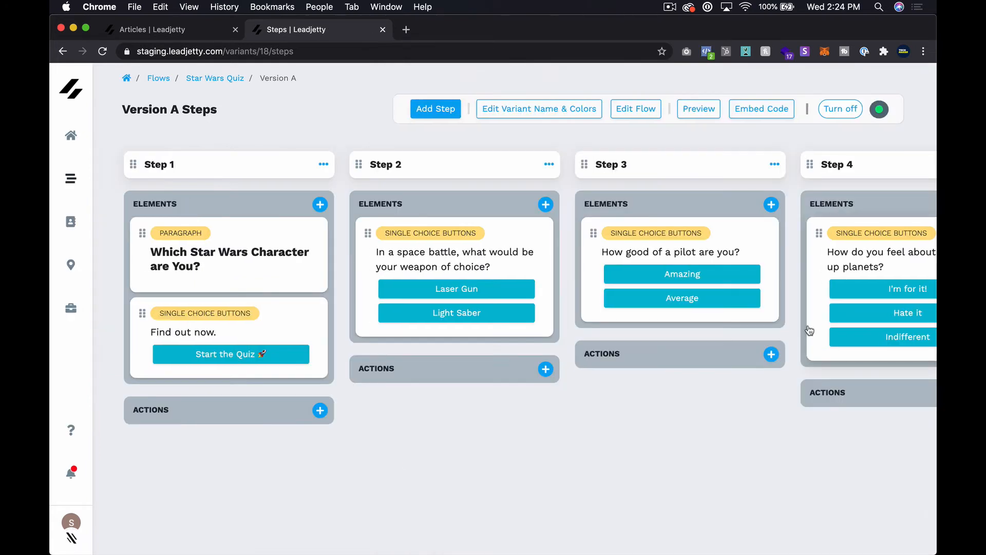
scroll(809, 331, right, 5)
scroll(810, 330, right, 10)
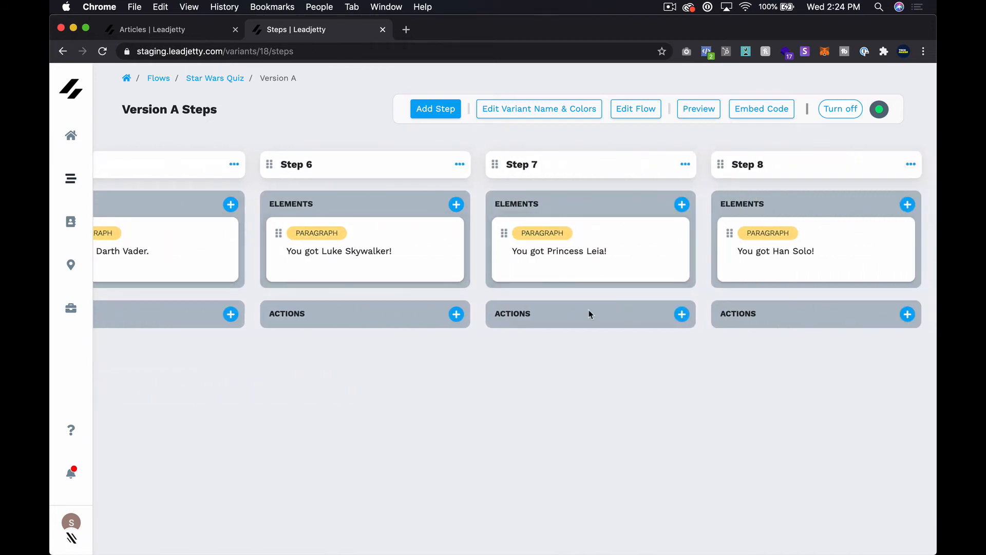
scroll(589, 314, left, 5)
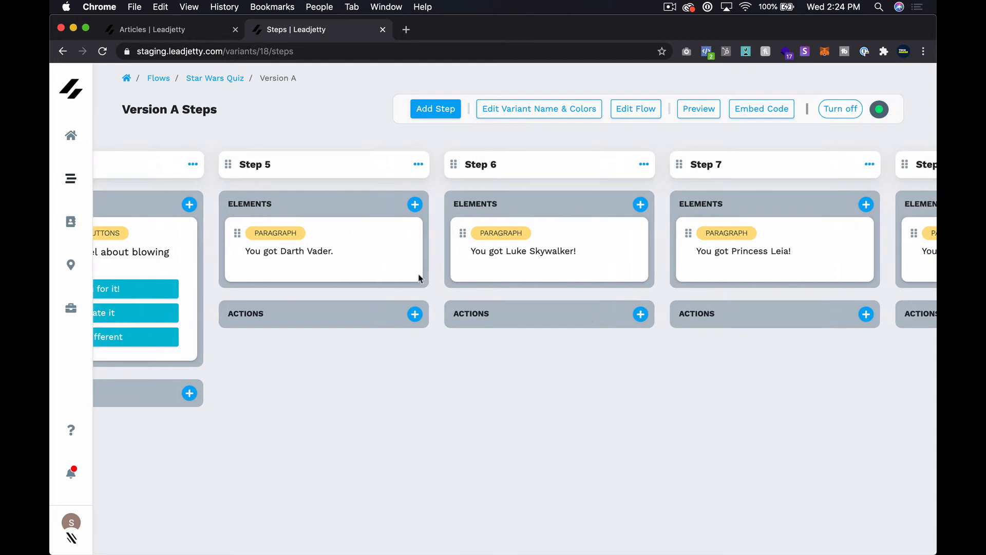
scroll(419, 279, left, 5)
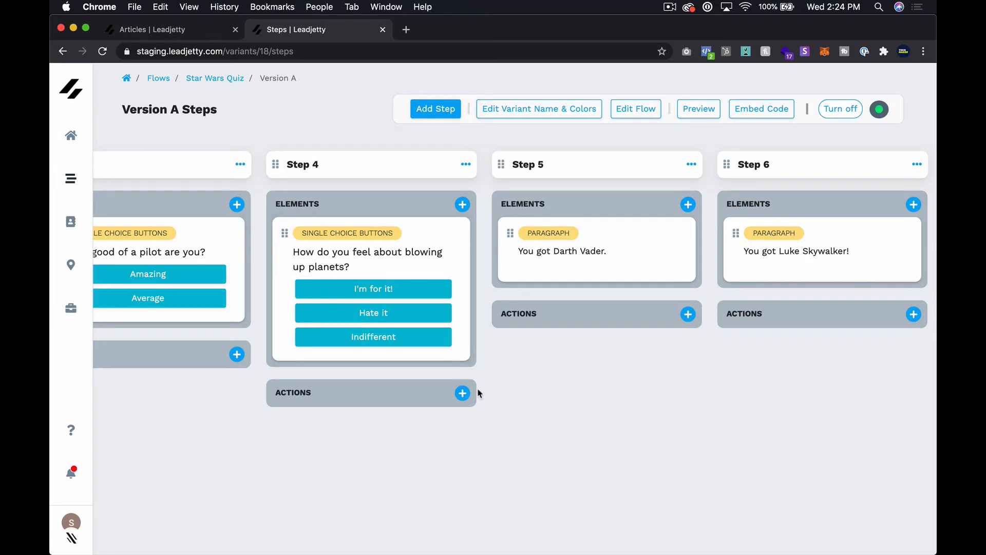
Add a Skip to step action on Step 4 with step 5 as the destination.
click(462, 393)
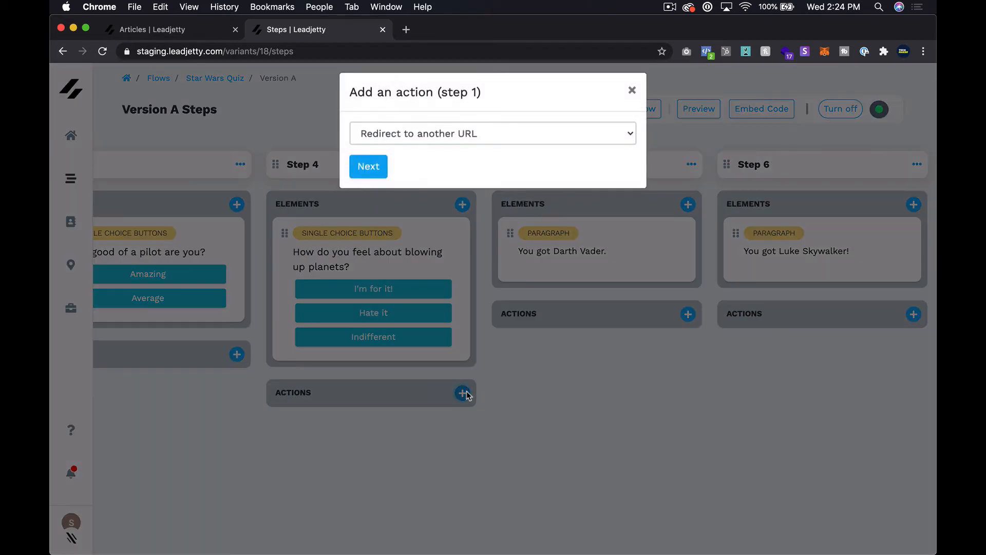
click(451, 150)
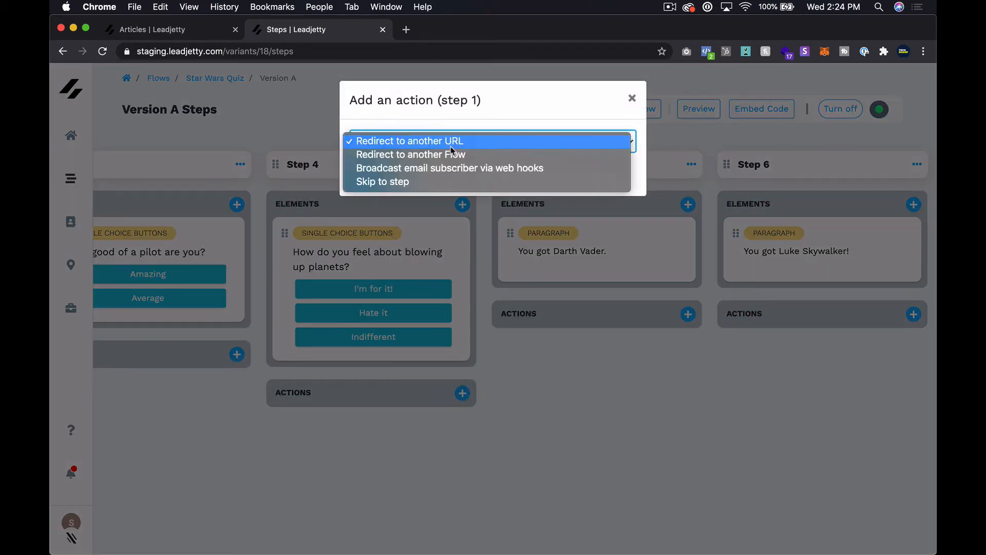
click(431, 183)
click(370, 177)
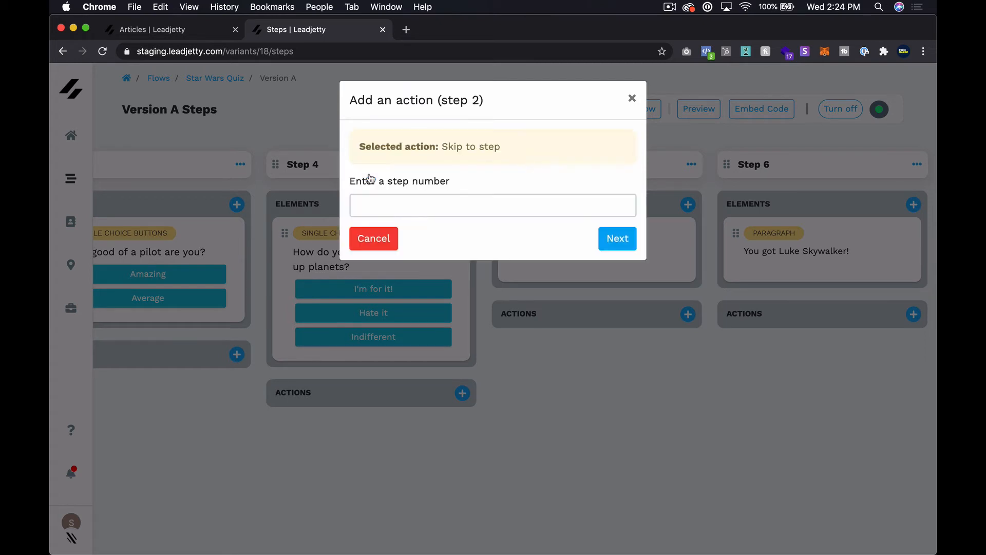
click(434, 202)
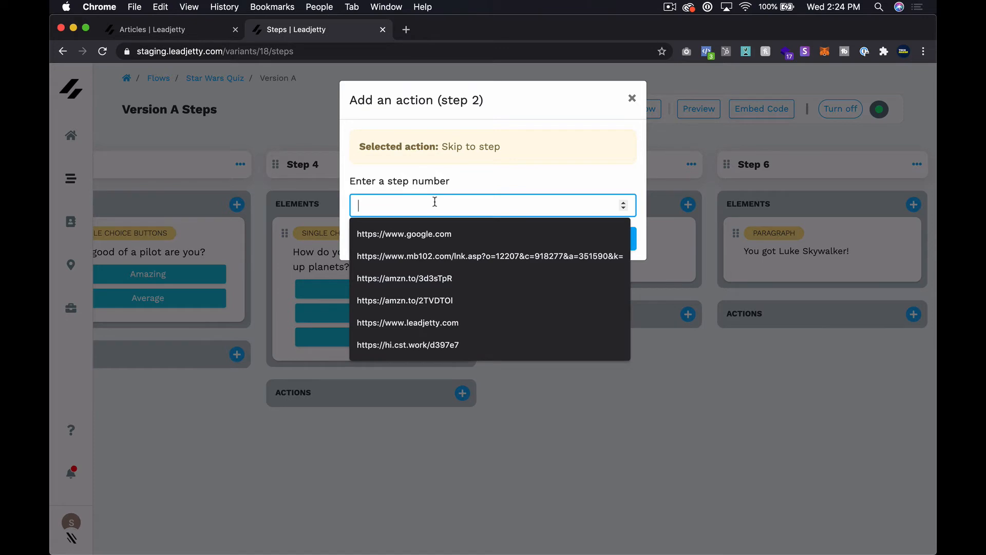
text(5)
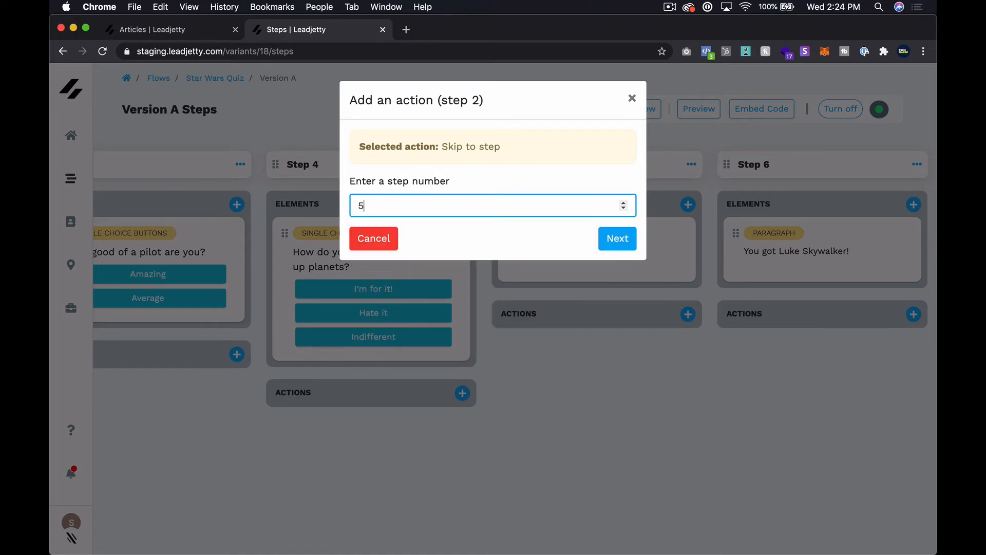
click(619, 240)
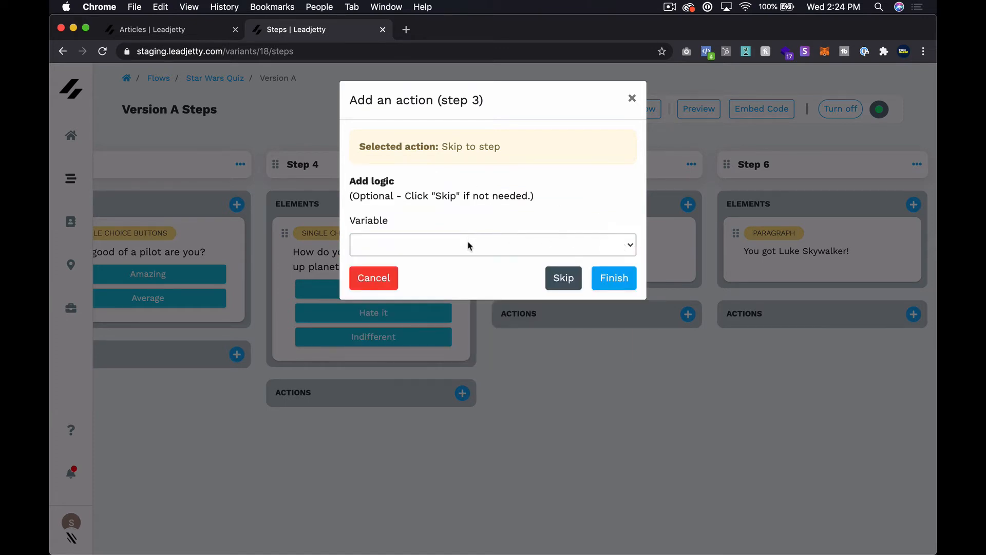
Set its condition to Quiz Result is equal to Darth Vader and finish.
click(469, 246)
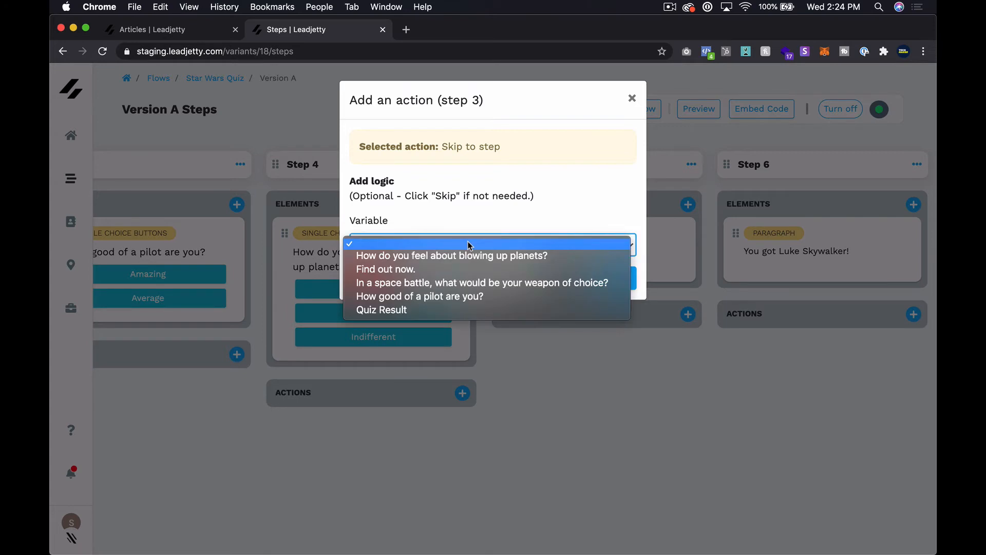
click(441, 310)
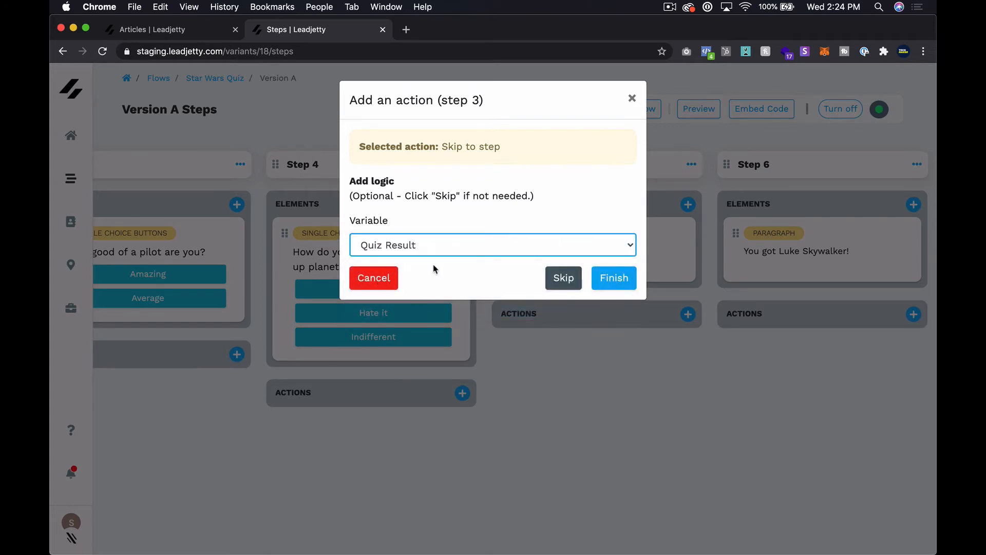
click(488, 300)
click(476, 308)
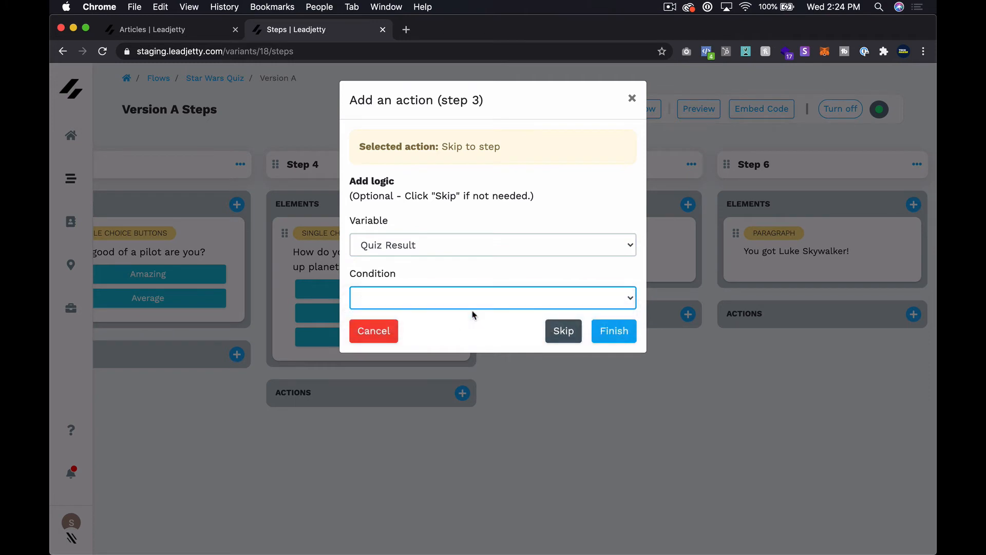
click(436, 349)
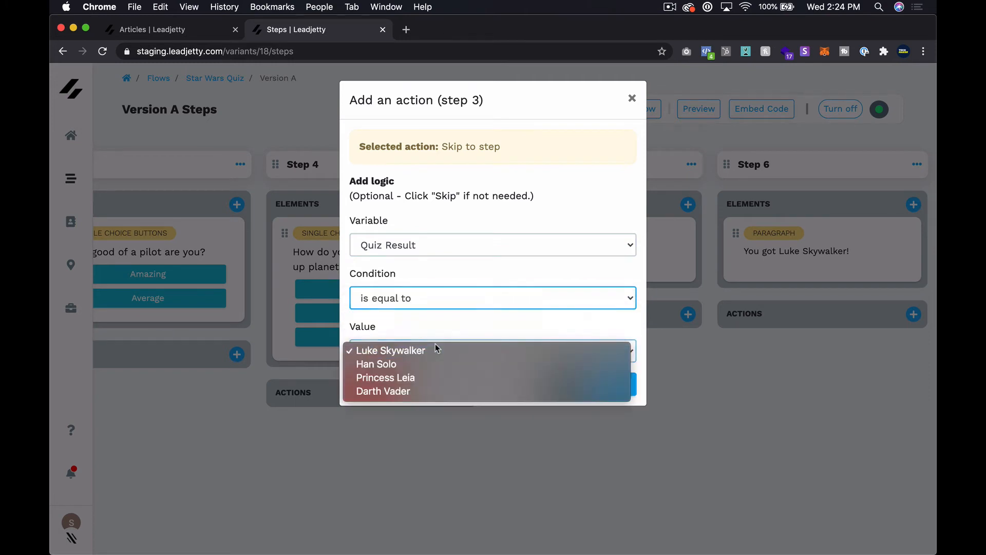
click(423, 390)
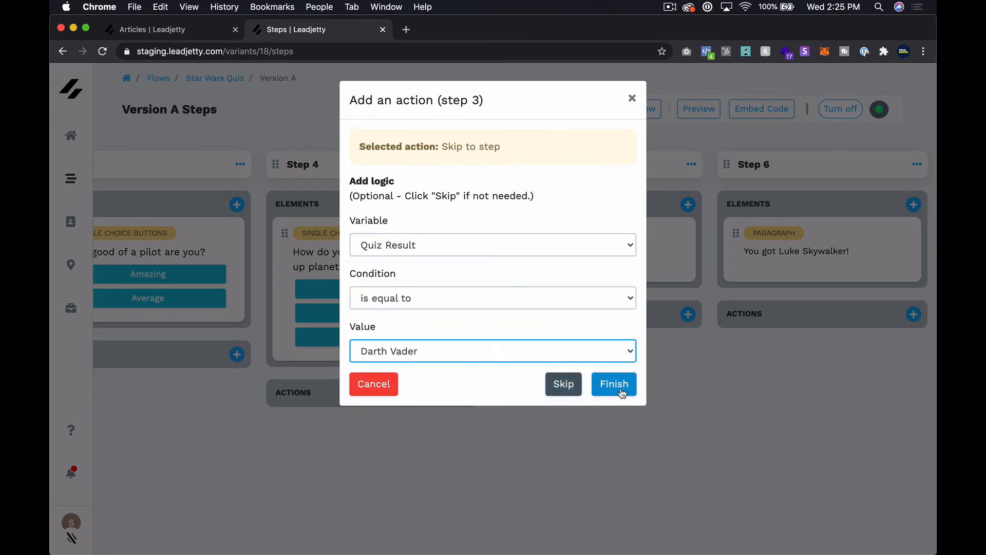
click(621, 391)
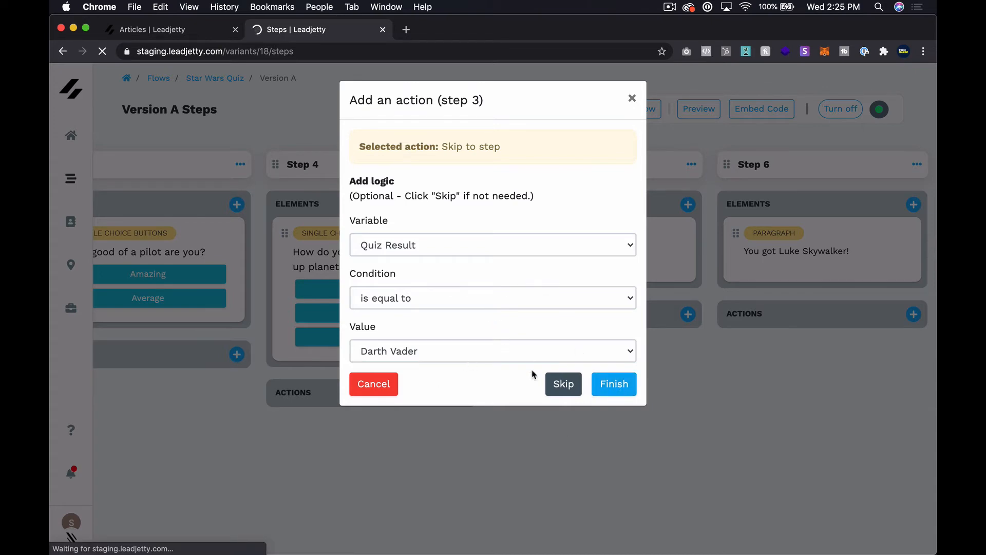
scroll(552, 380, right, 5)
scroll(549, 379, right, 5)
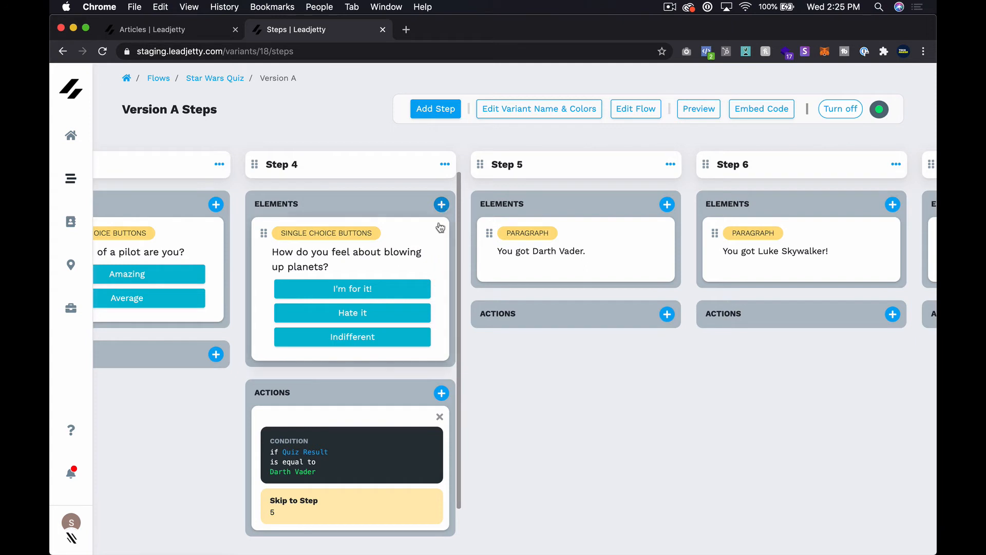
Add another Skip to step action on Step 4 targeting step 6.
click(442, 394)
click(442, 150)
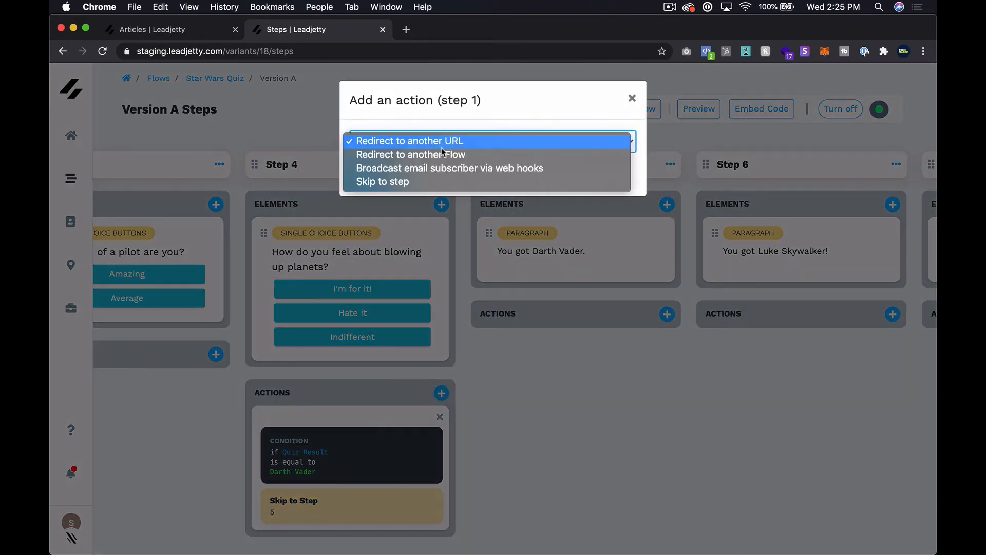
click(425, 182)
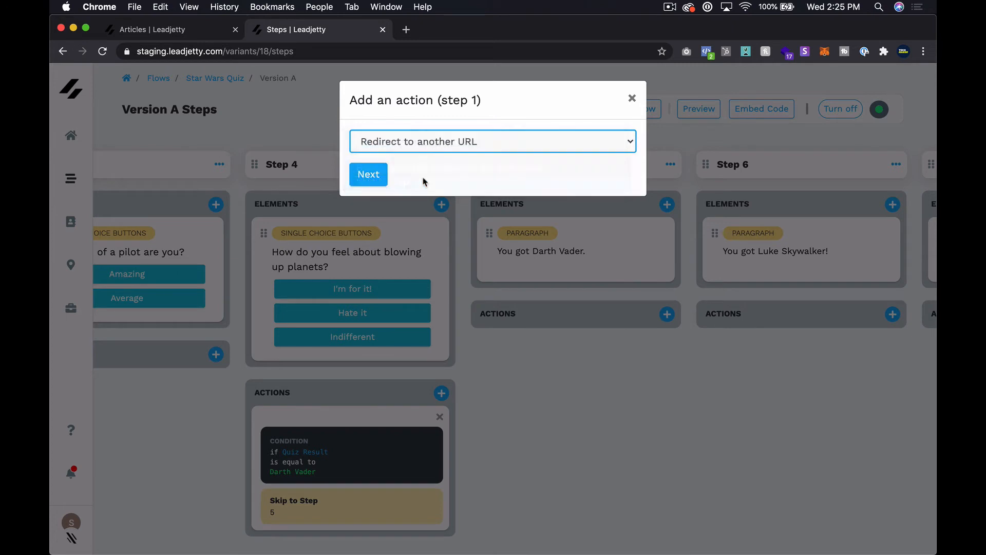
click(380, 178)
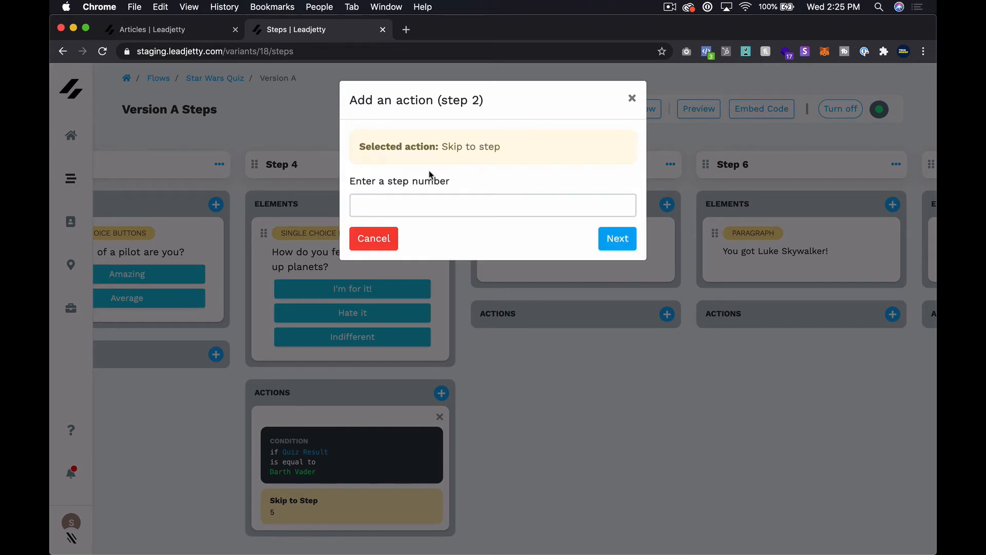
click(422, 200)
text(6)
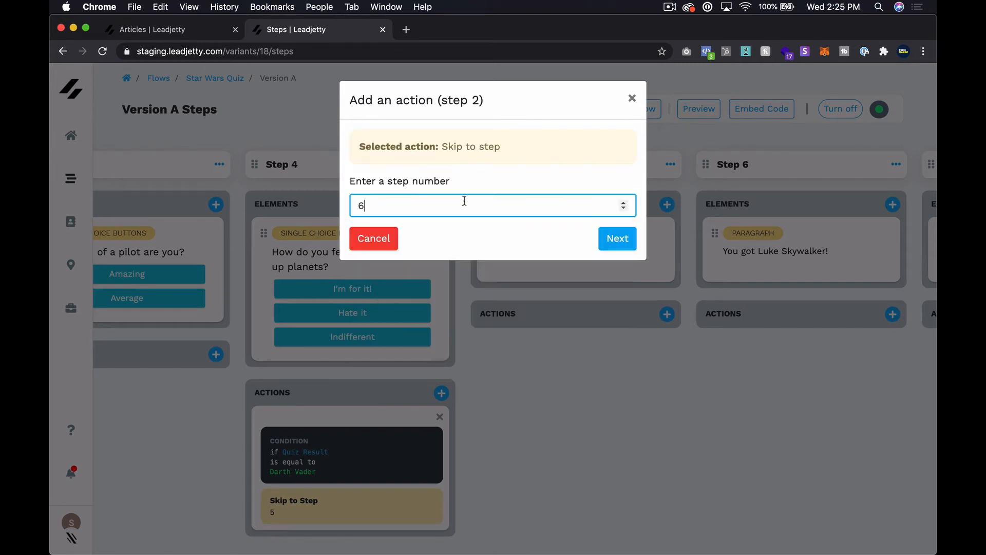
click(618, 238)
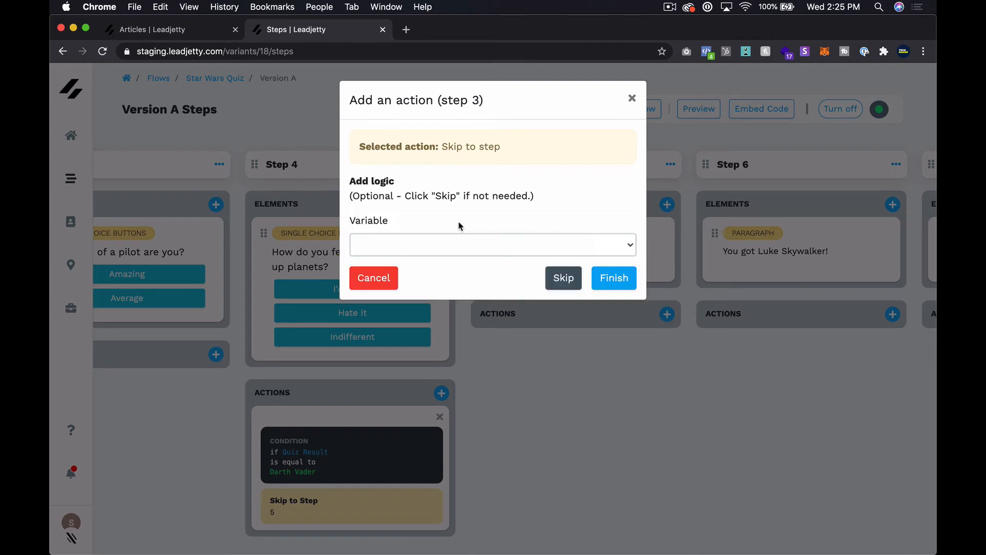
Set its condition to Quiz Result is equal to Luke Skywalker and finish.
click(438, 245)
click(416, 311)
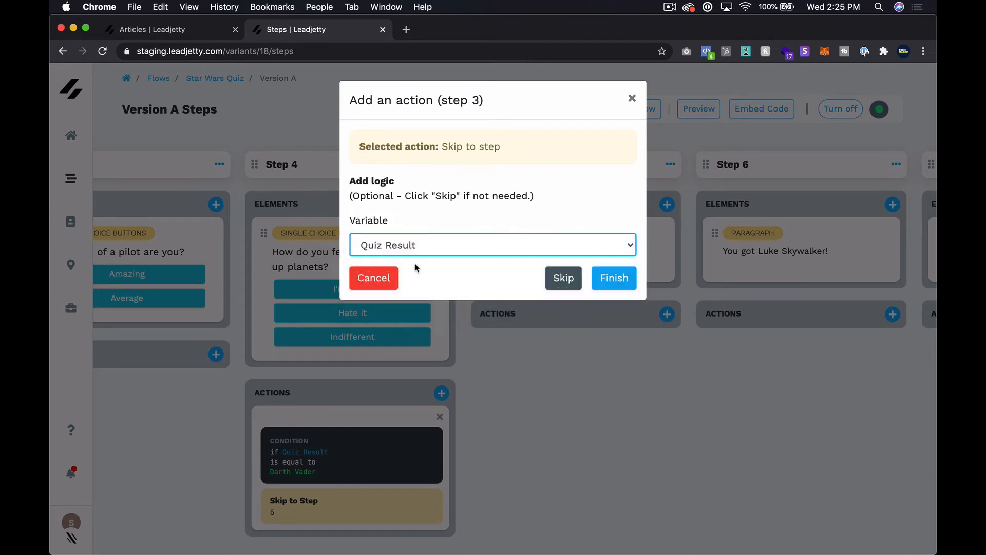
click(423, 295)
click(415, 310)
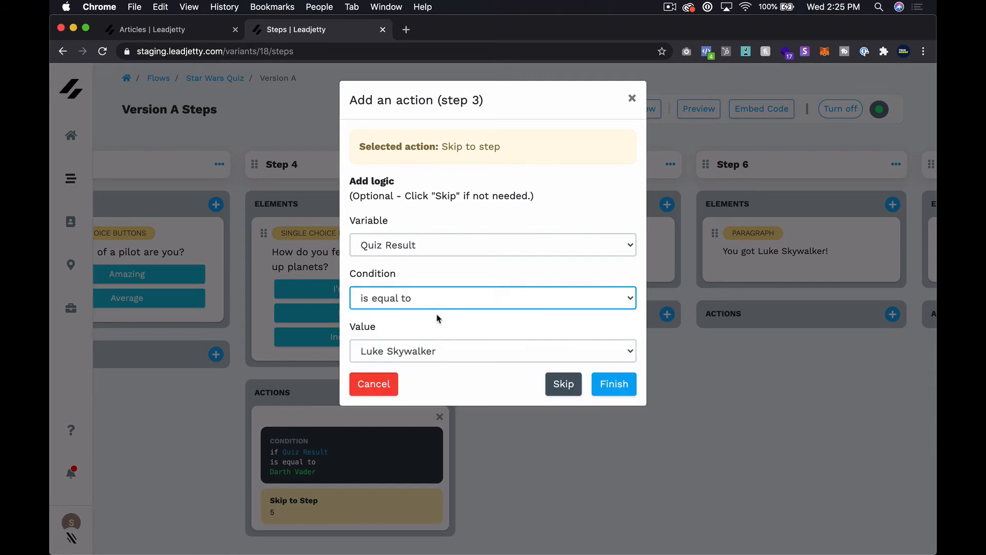
click(438, 354)
click(438, 349)
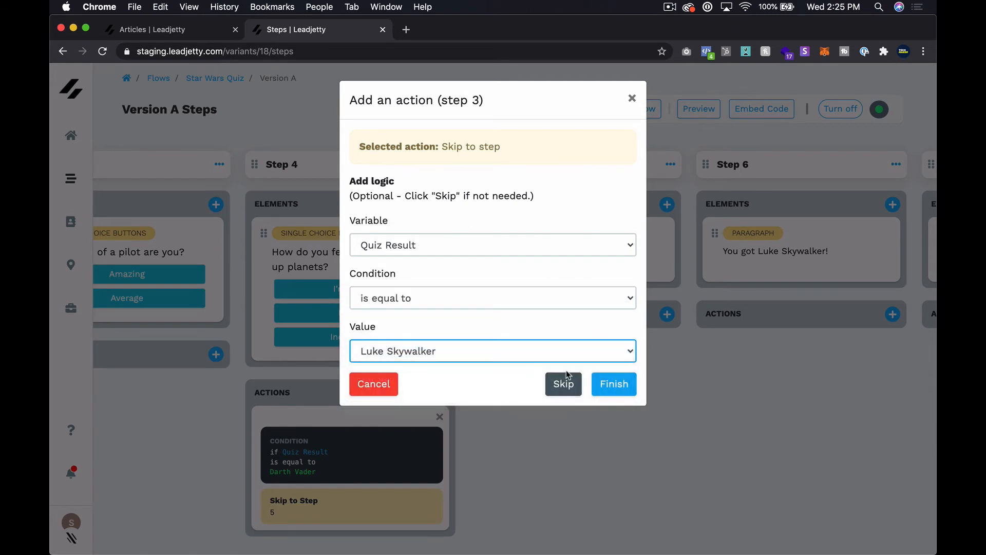
click(610, 383)
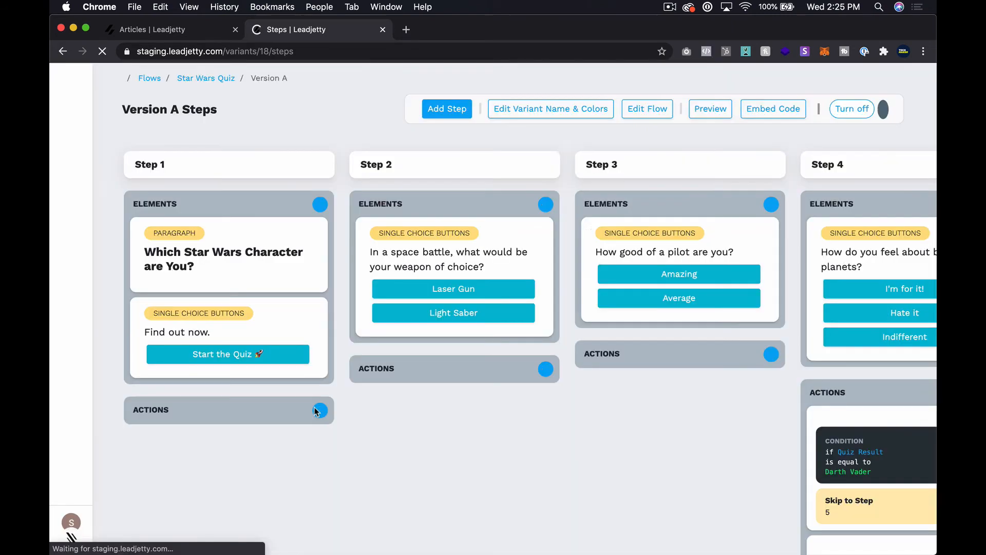
Open the quiz preview in an incognito window and start the quiz.
scroll(655, 380, right, 6)
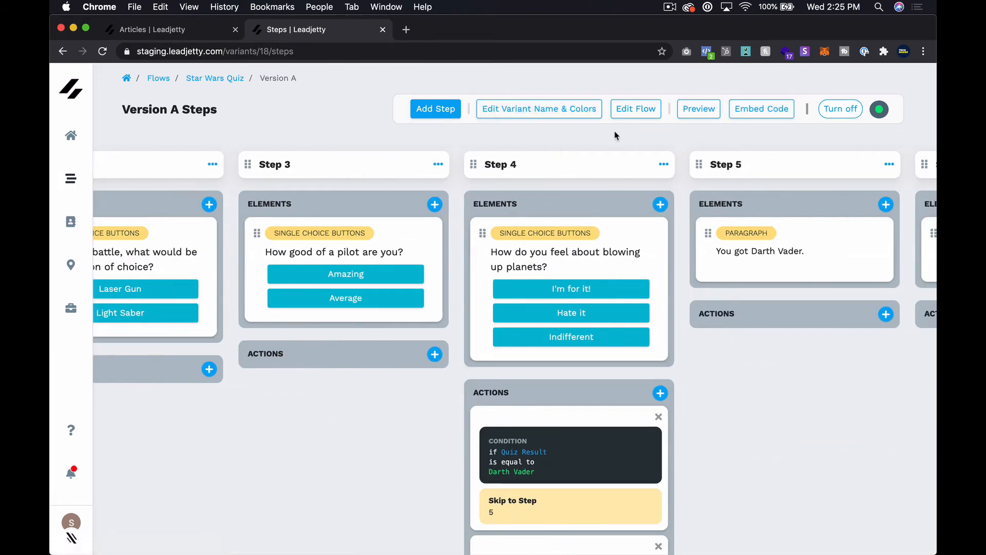
right_click(705, 117)
click(753, 144)
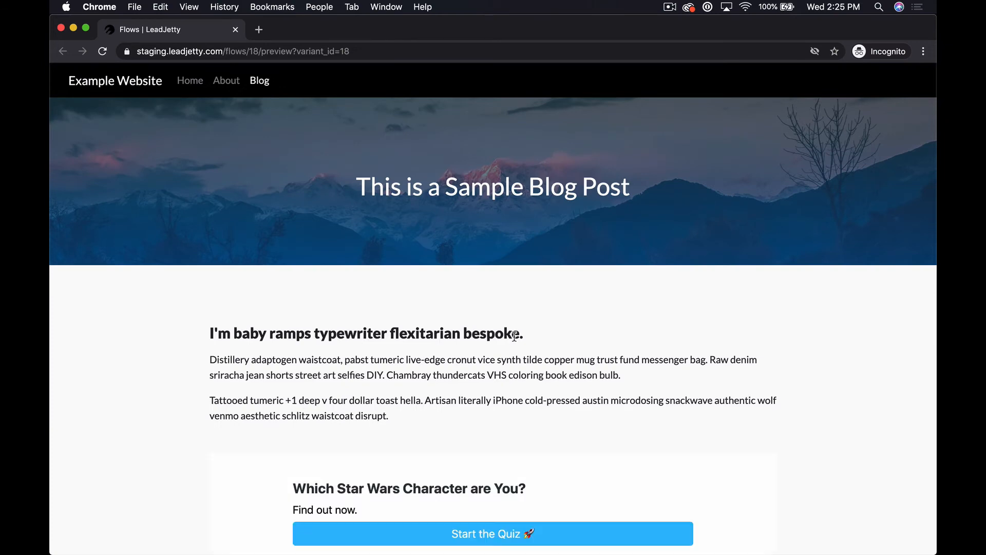
scroll(352, 443, down, 5)
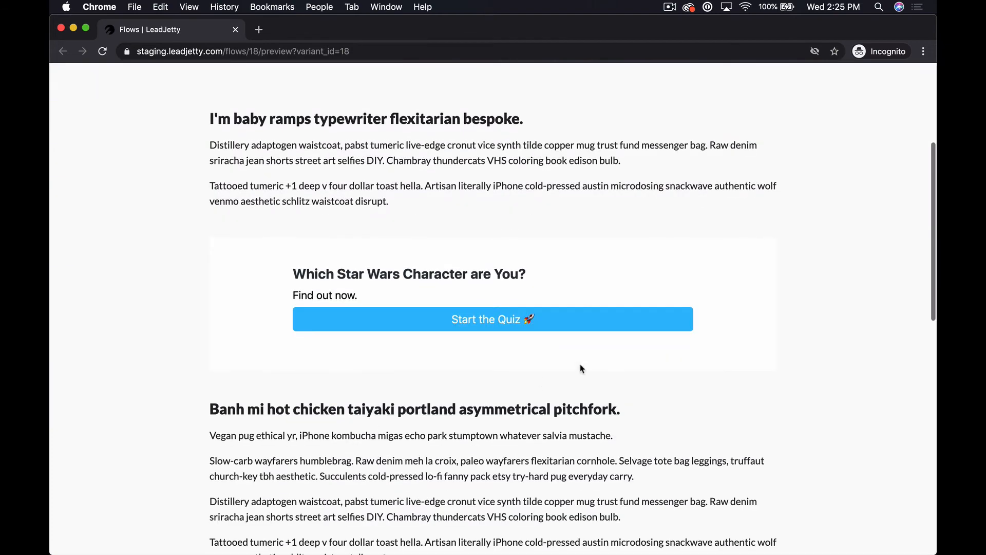
click(499, 327)
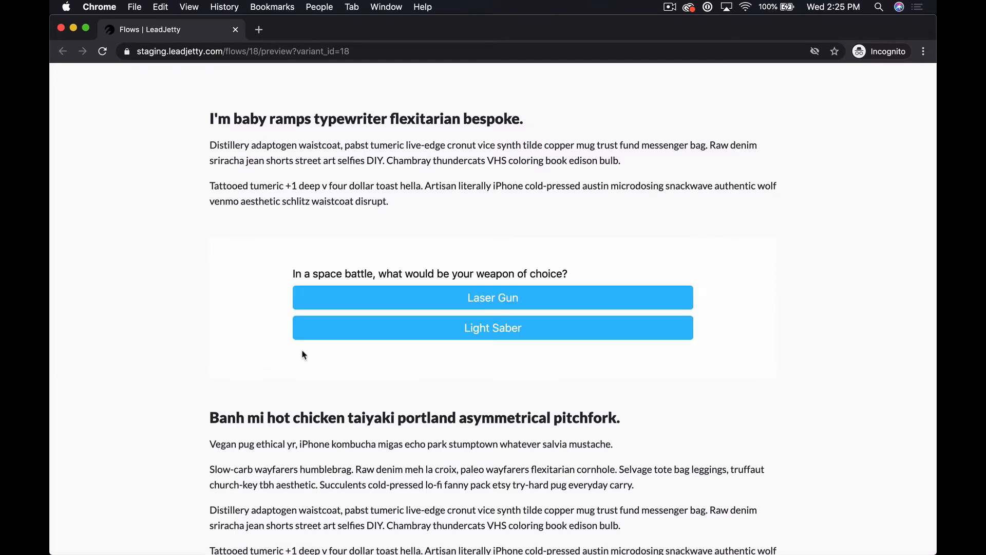
Answer Light Saber, Amazing and I'm for it! to get Darth Vader, then return to the steps board.
click(513, 333)
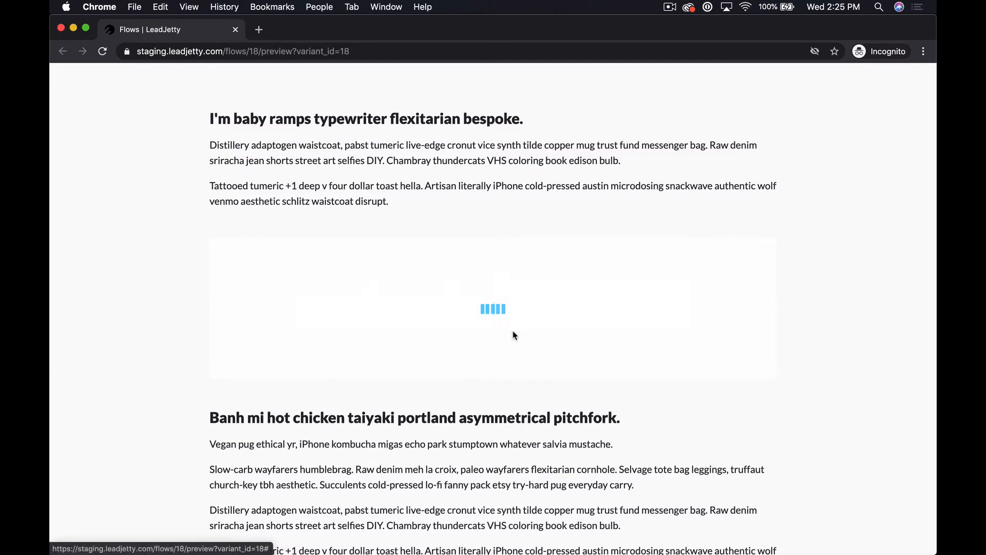
click(485, 296)
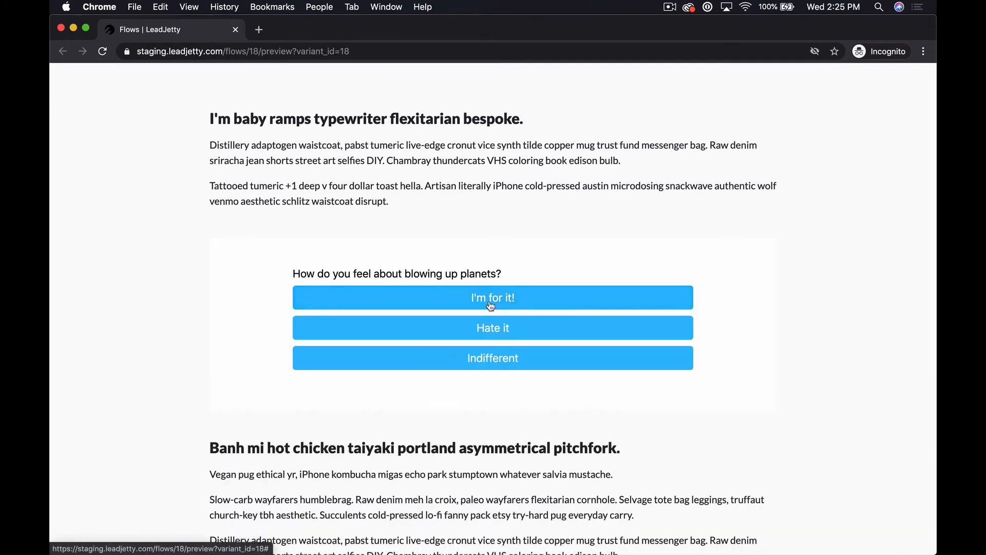
click(516, 299)
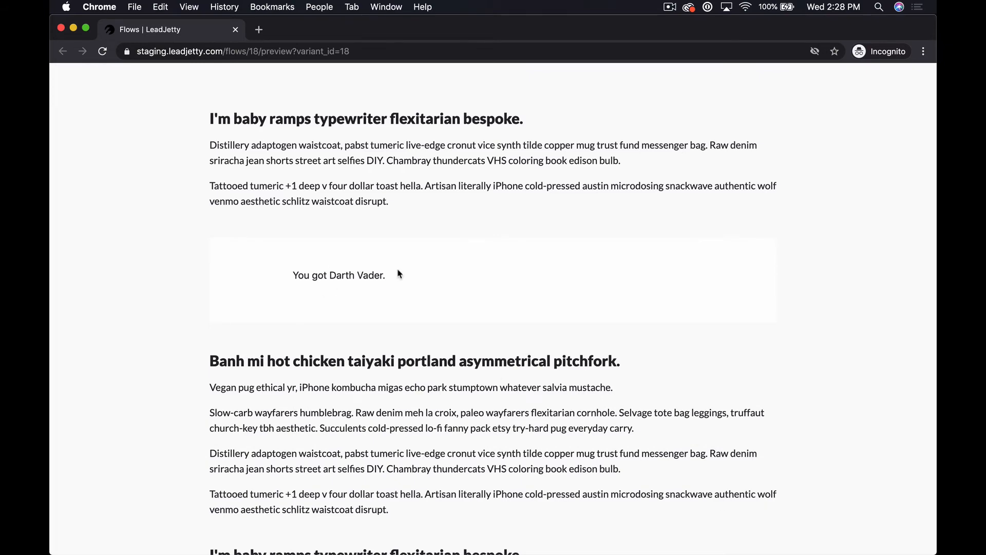
key(super+w)
scroll(698, 319, right, 10)
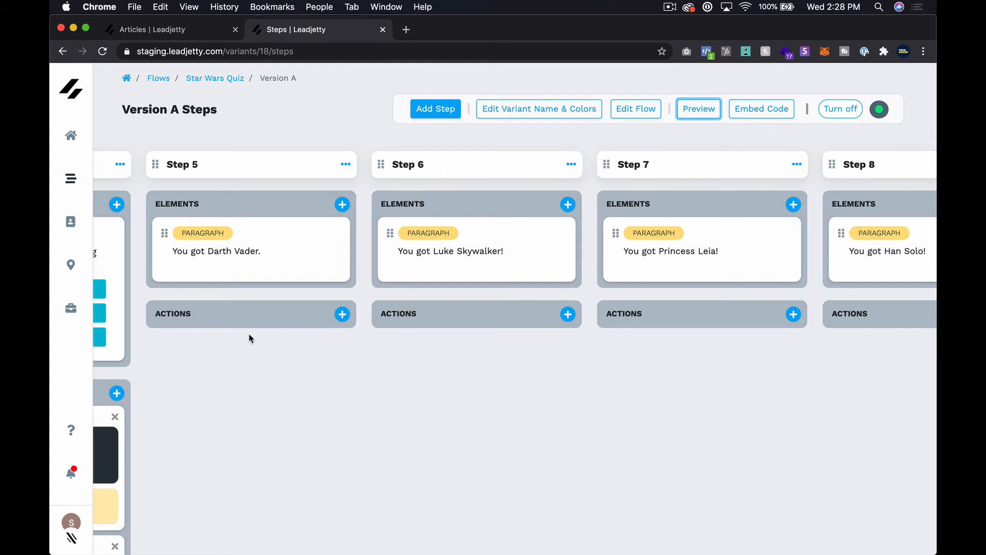
scroll(250, 338, left, 3)
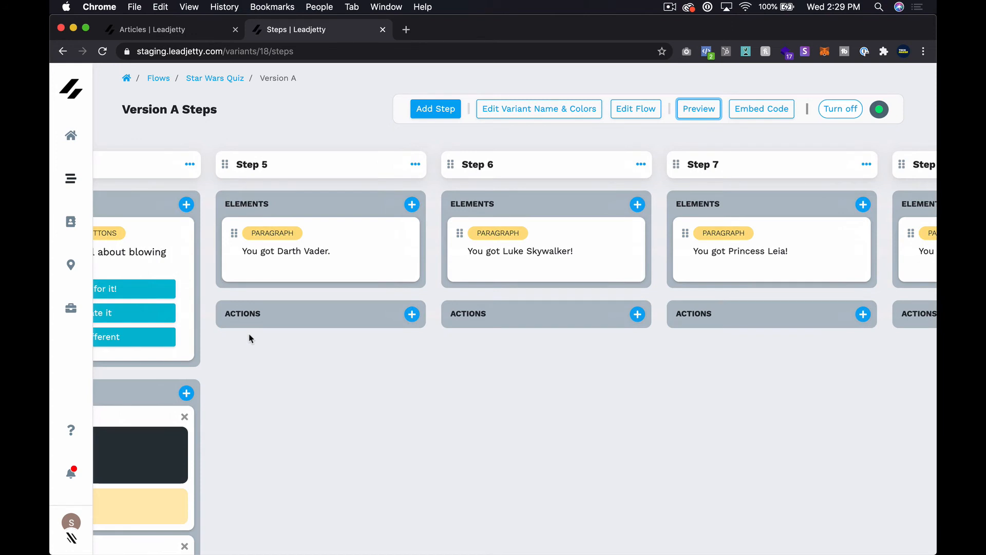
scroll(251, 339, right, 3)
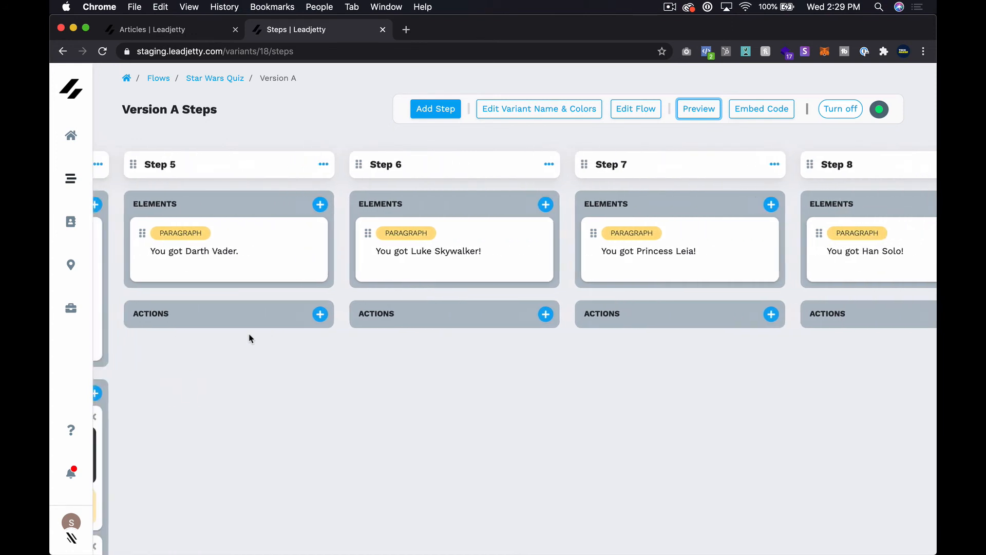
scroll(250, 338, left, 1)
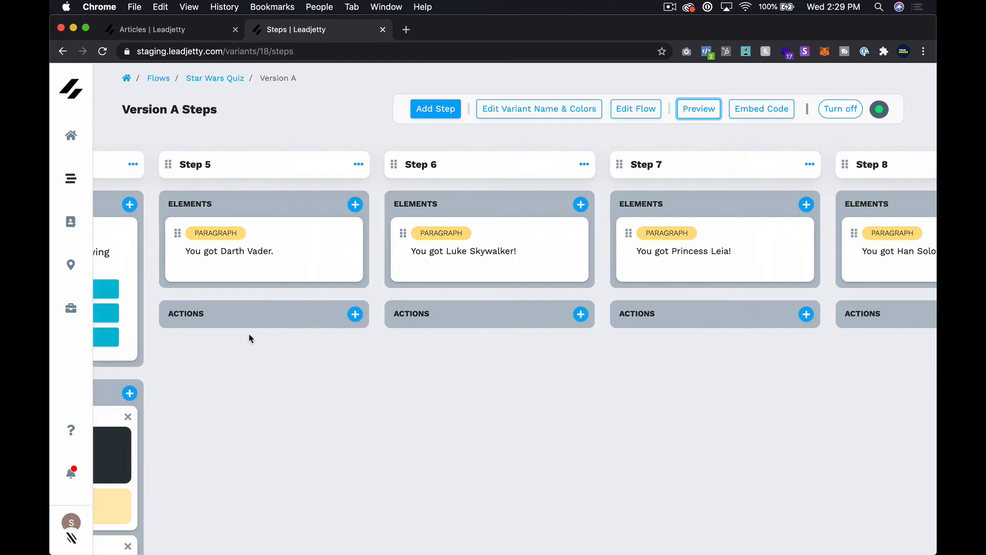
scroll(251, 339, left, 8)
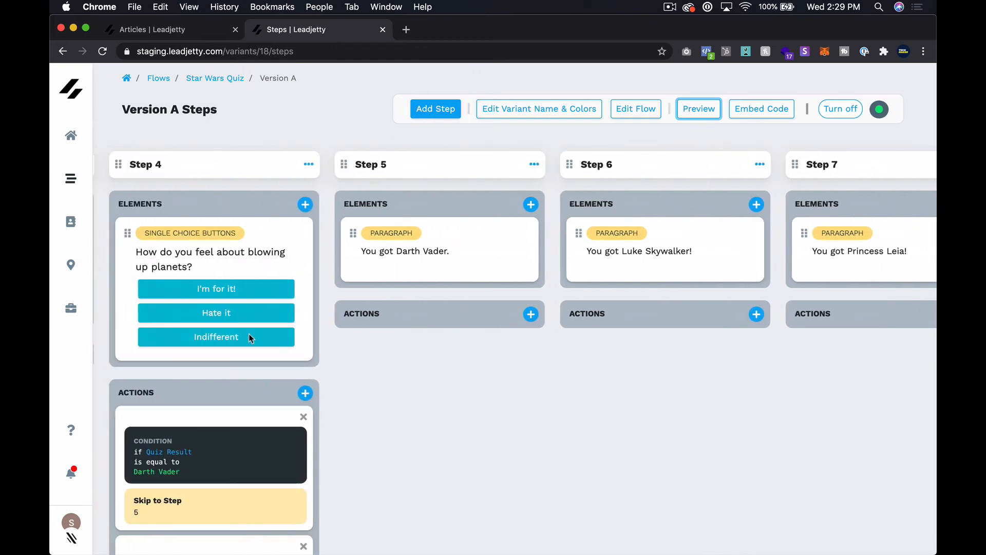
scroll(249, 338, right, 5)
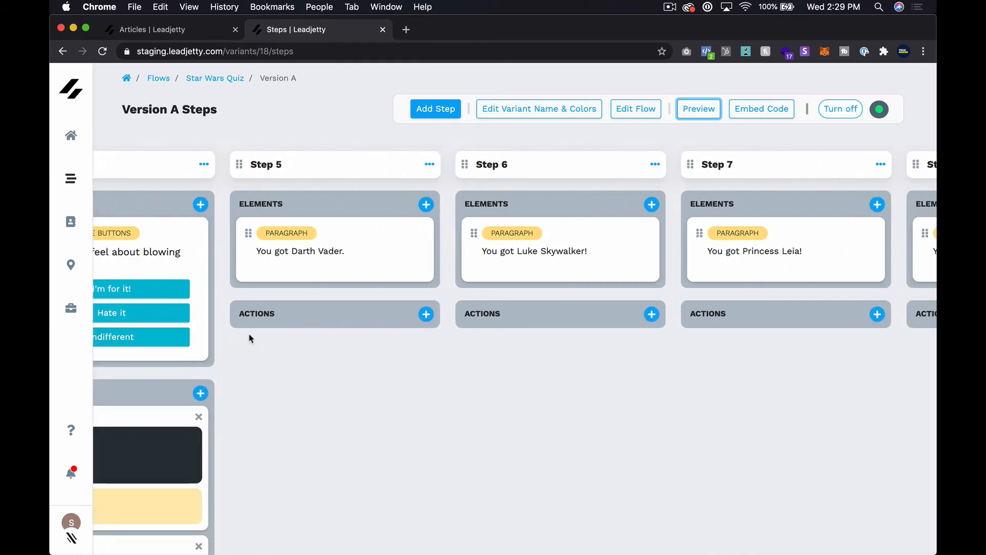
scroll(251, 338, left, 7)
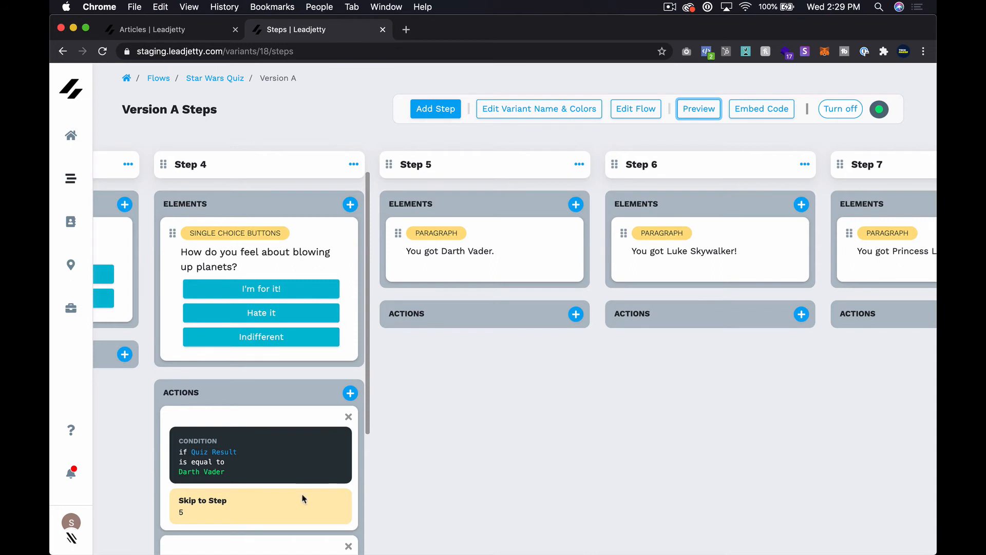
scroll(303, 497, down, 4)
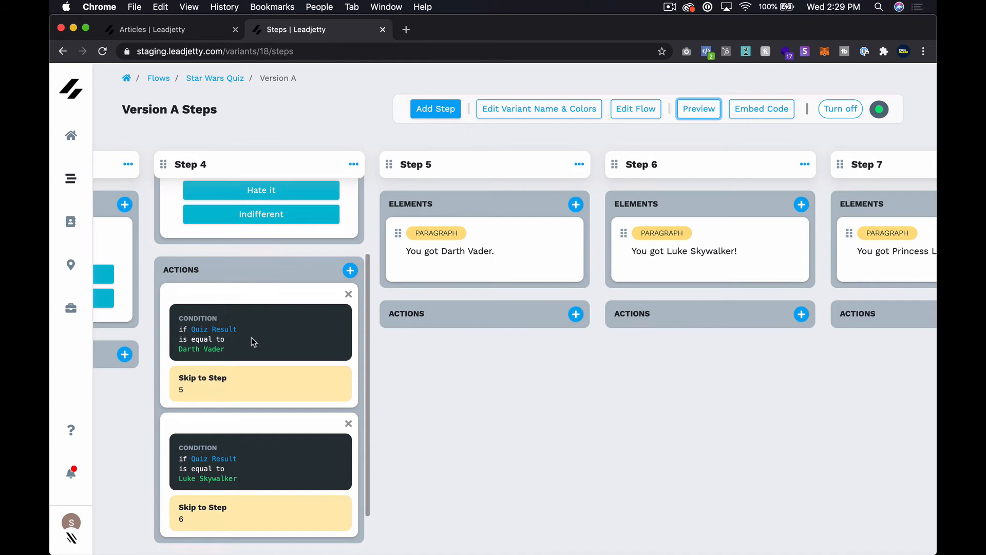
scroll(251, 337, left, 4)
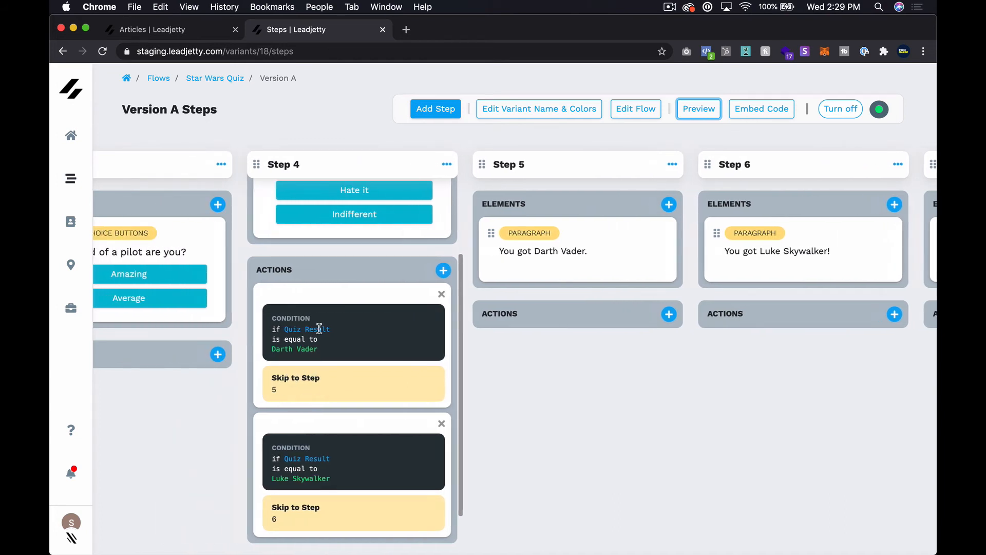
scroll(382, 365, up, 5)
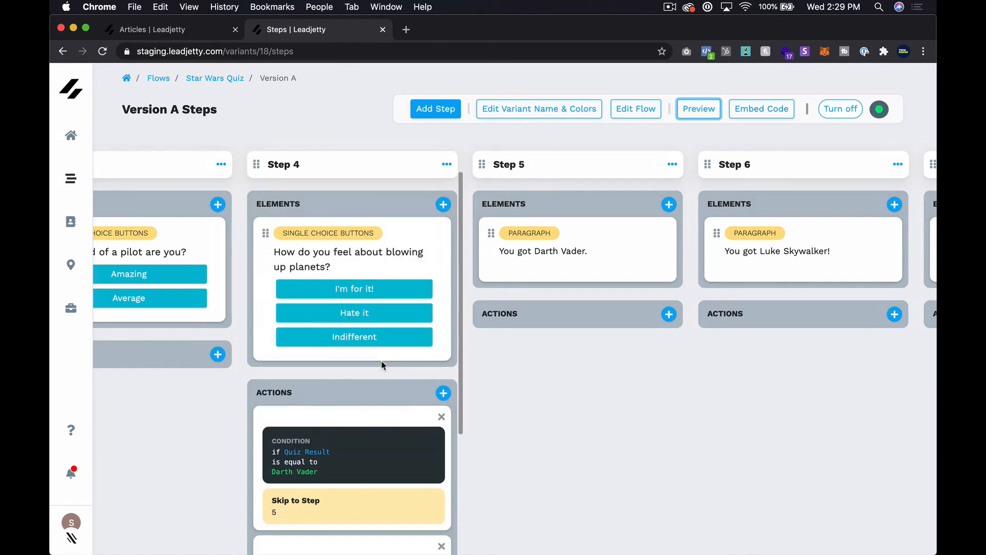
scroll(614, 359, right, 10)
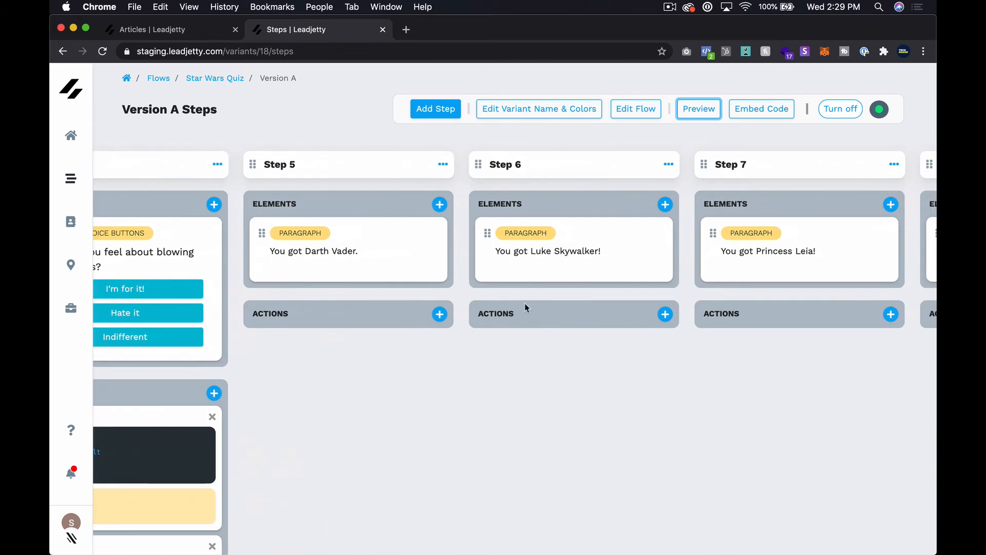
Add a new empty step and drag it to sit right after Step 4.
click(435, 109)
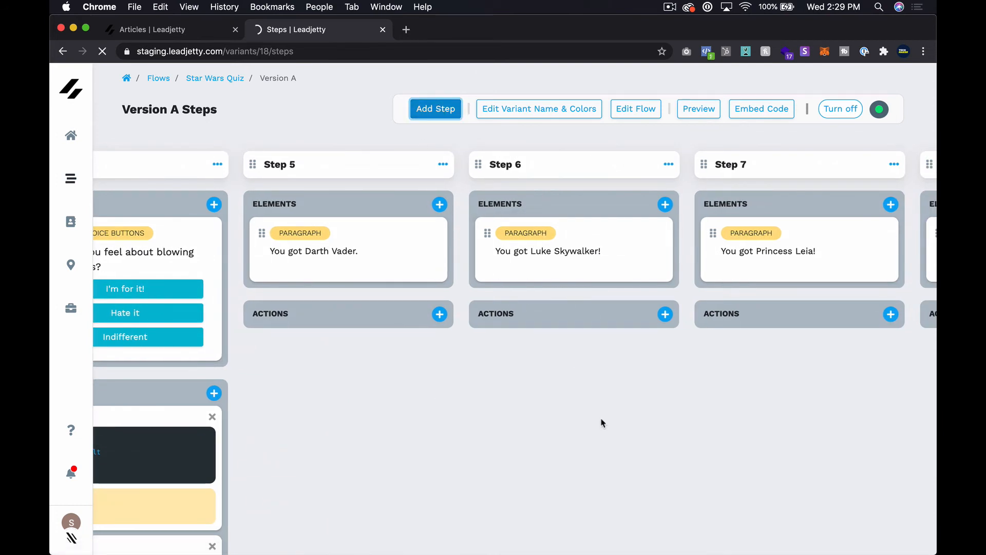
scroll(607, 375, right, 20)
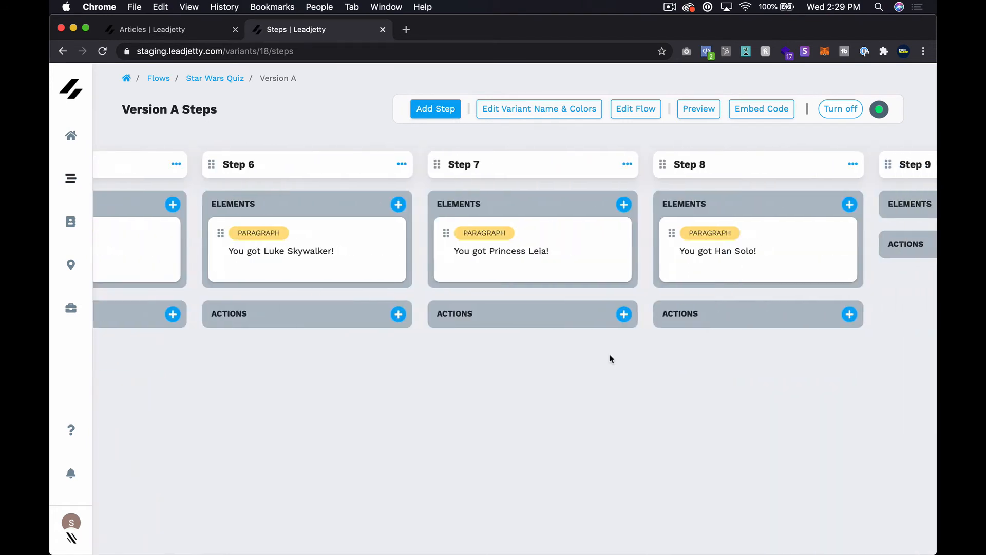
scroll(611, 358, right, 3)
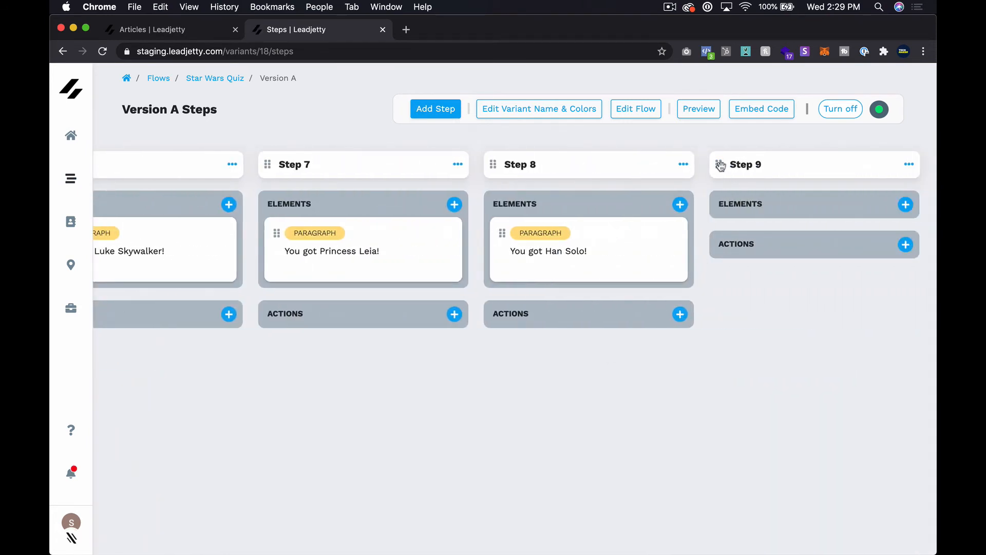
drag(722, 165, 264, 278)
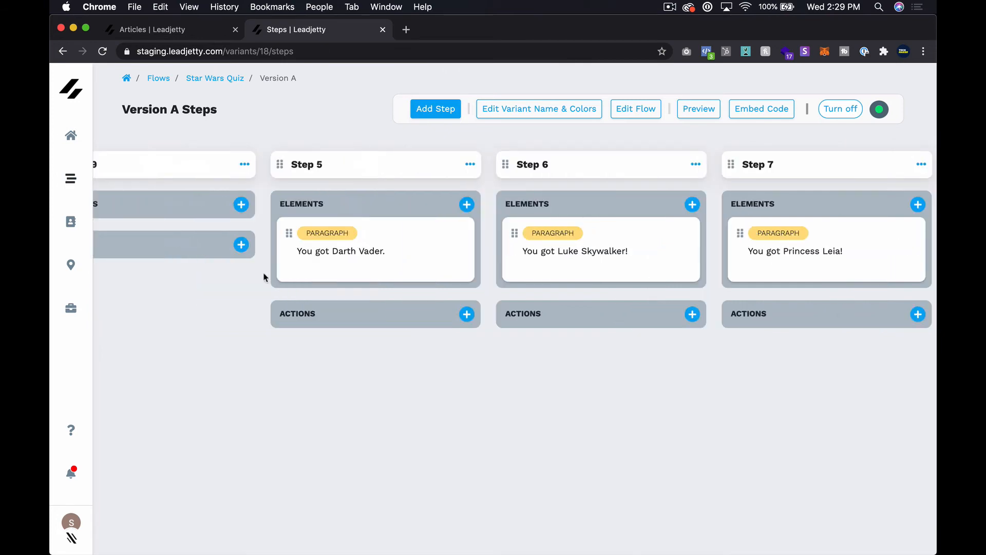
scroll(308, 294, left, 6)
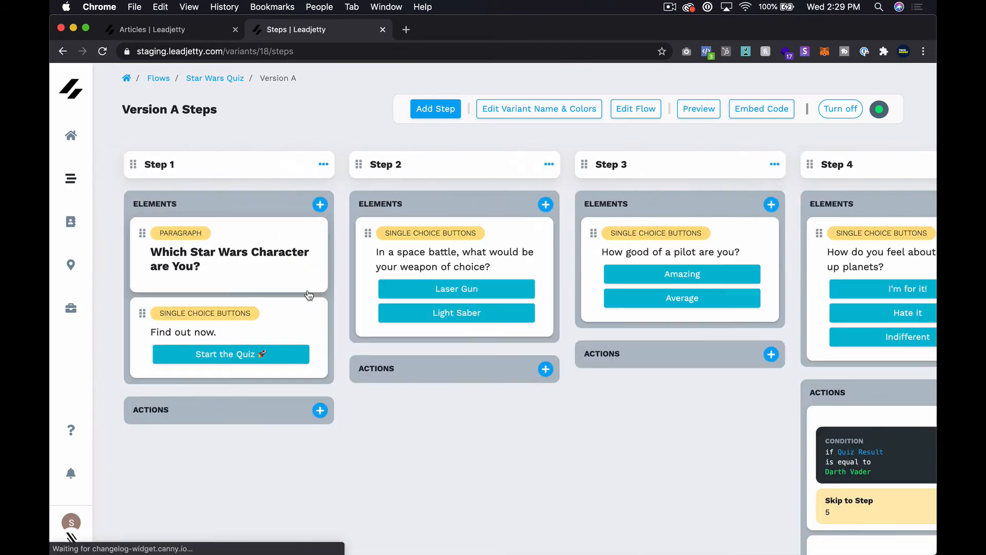
scroll(496, 334, right, 10)
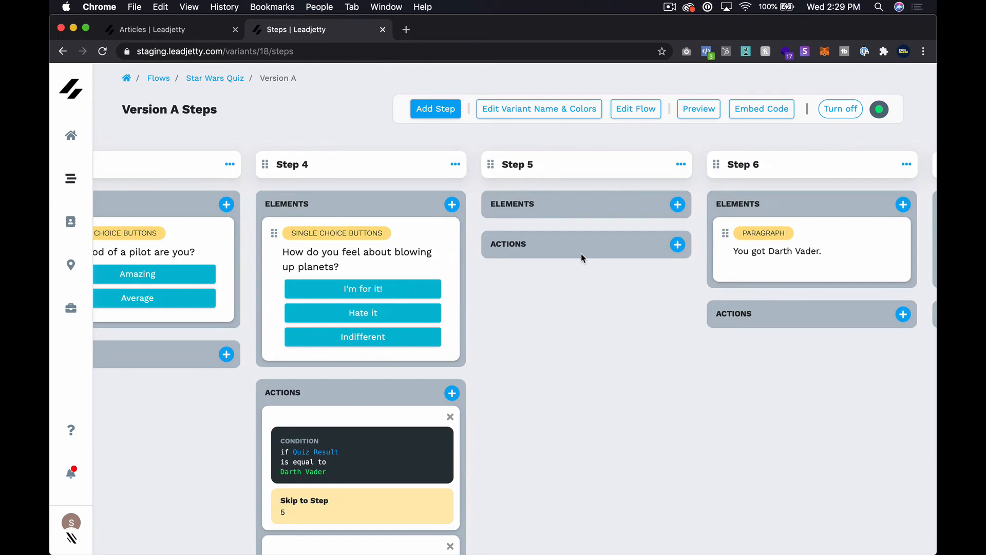
Add a Paragraph (rich text) element to the empty Step 5.
click(678, 205)
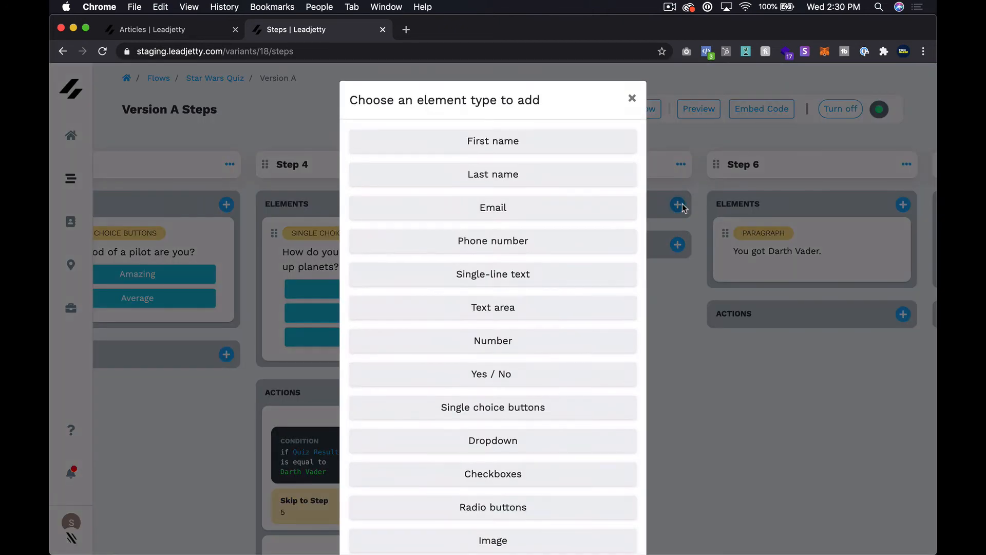
scroll(521, 426, down, 3)
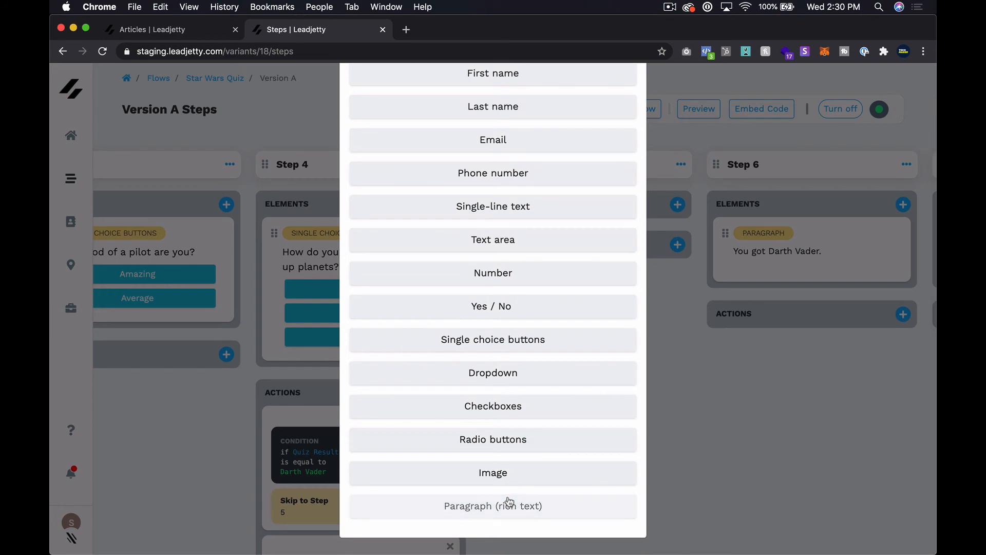
click(509, 505)
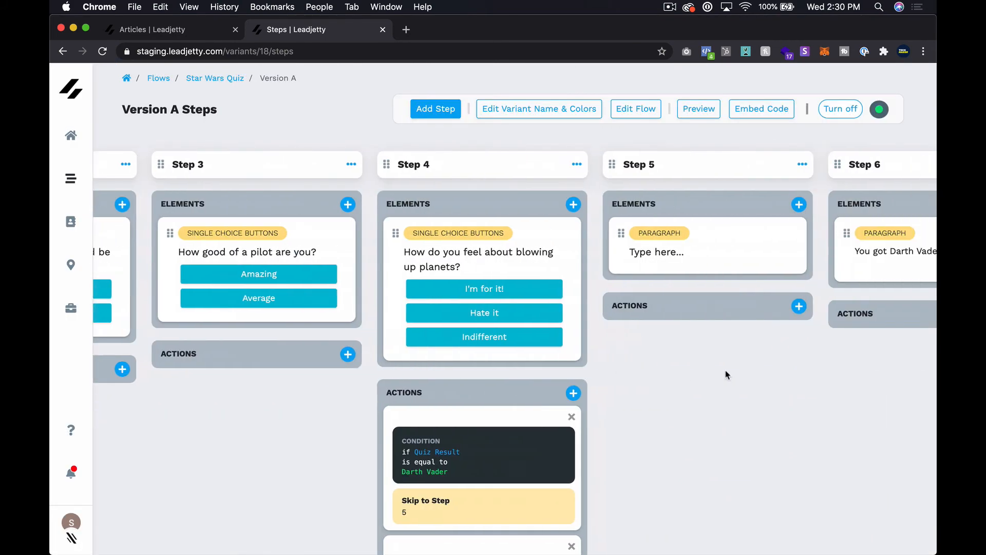
Replace Step 5's placeholder paragraph with a bold Heading 4 reading 'Ready to see how you scored???'.
click(674, 242)
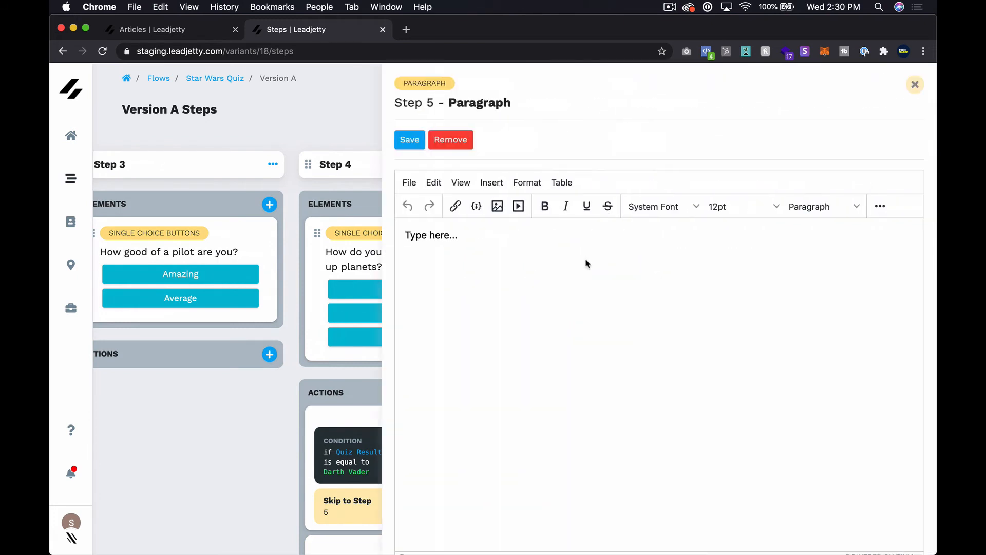
key(super+a)
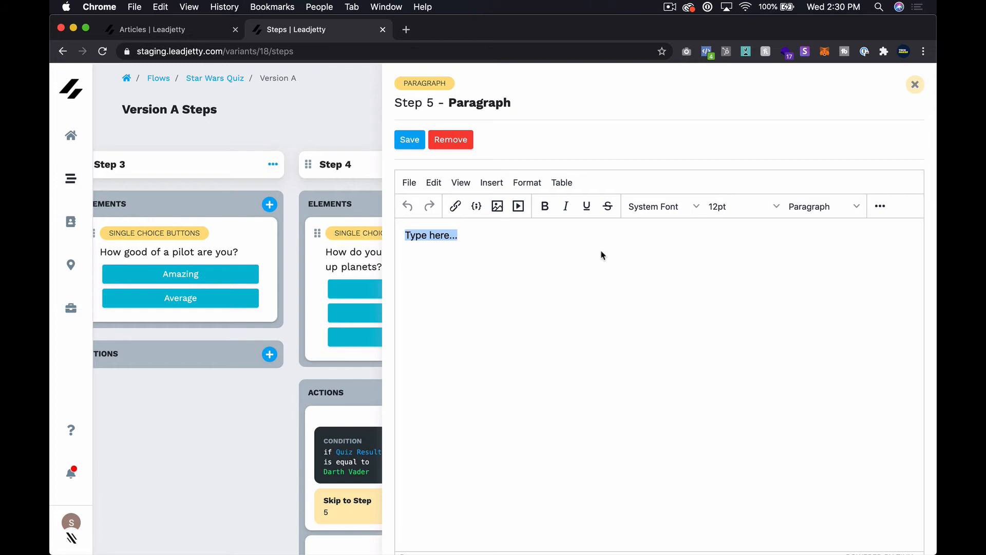
text(Want )
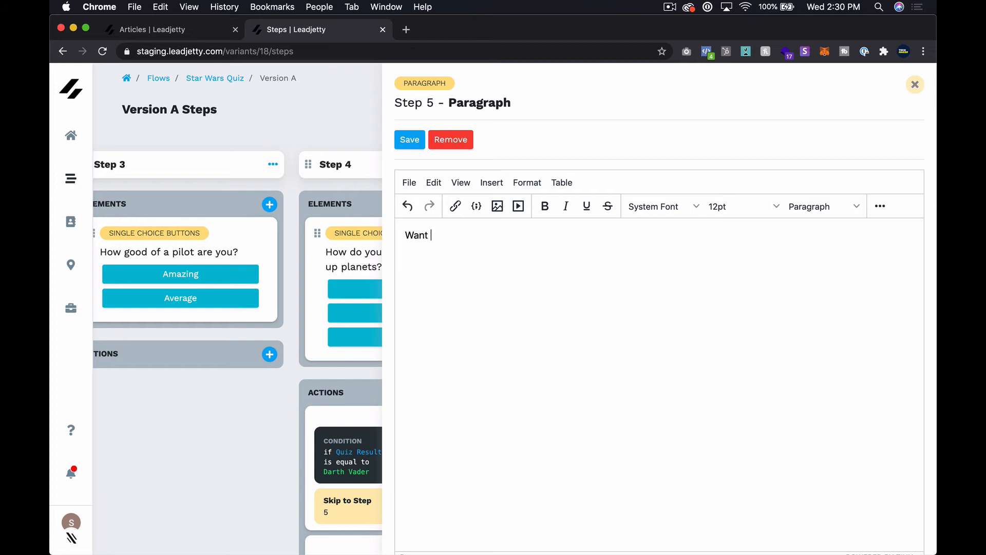
text(your quiz re)
key(super+a)
key(BackSpace)
text(Ready to see how you score)
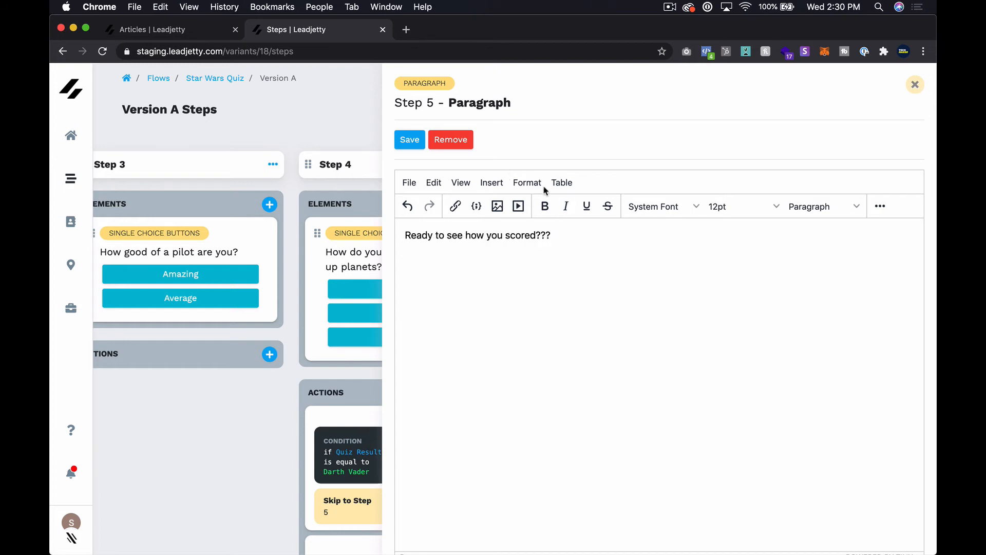
key(super+a)
key(super+b)
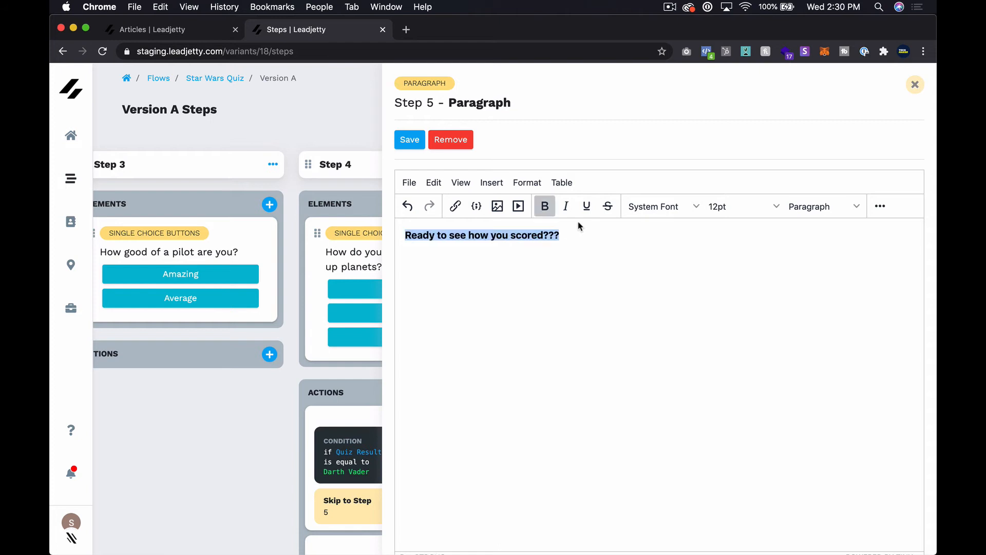
click(803, 206)
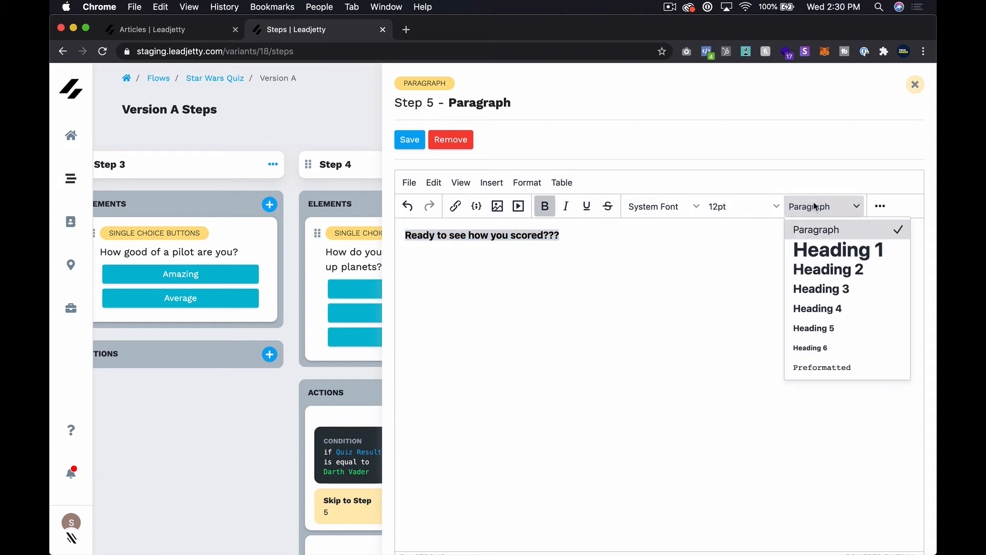
click(820, 310)
Add a non-bold second line 'Join our email list!' below the heading and save the paragraph.
key(Right)
key(Return)
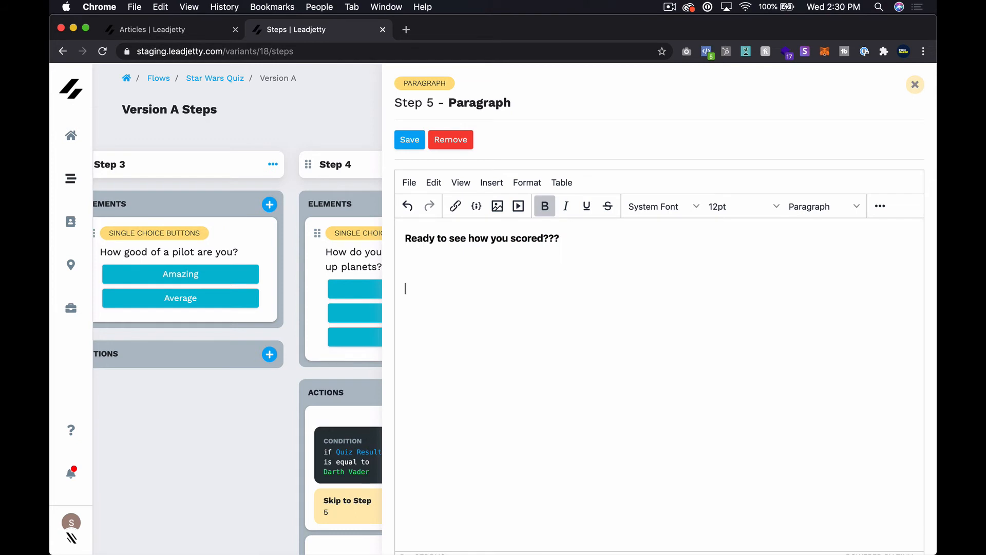
key(super+b)
text(Join or)
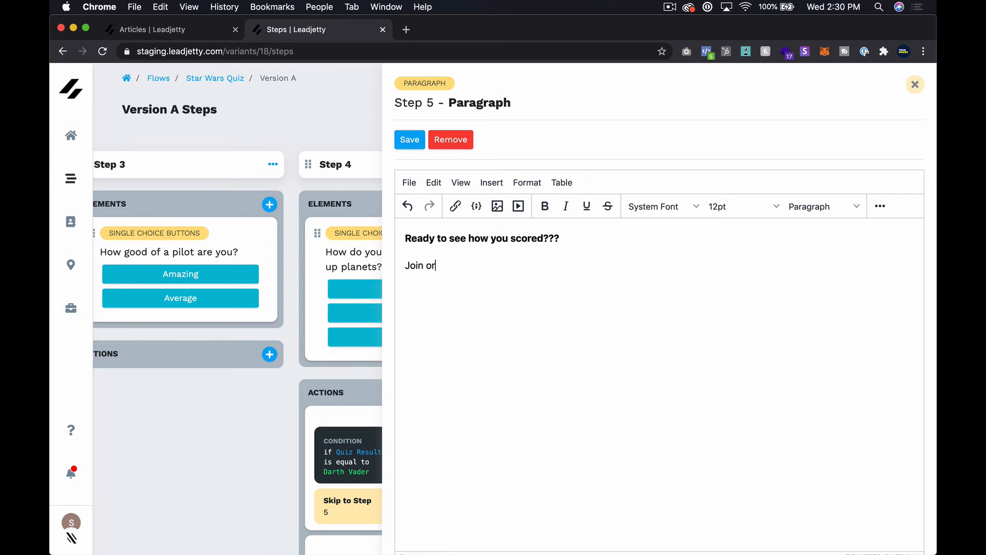
key(BackSpace)
text(ur email list!)
key(super+Left)
click(413, 138)
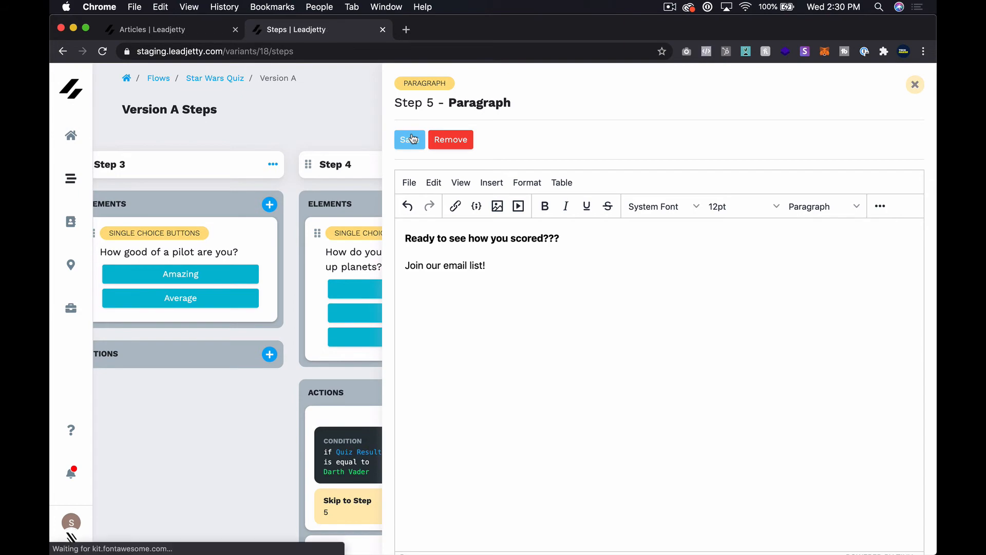
scroll(653, 337, right, 10)
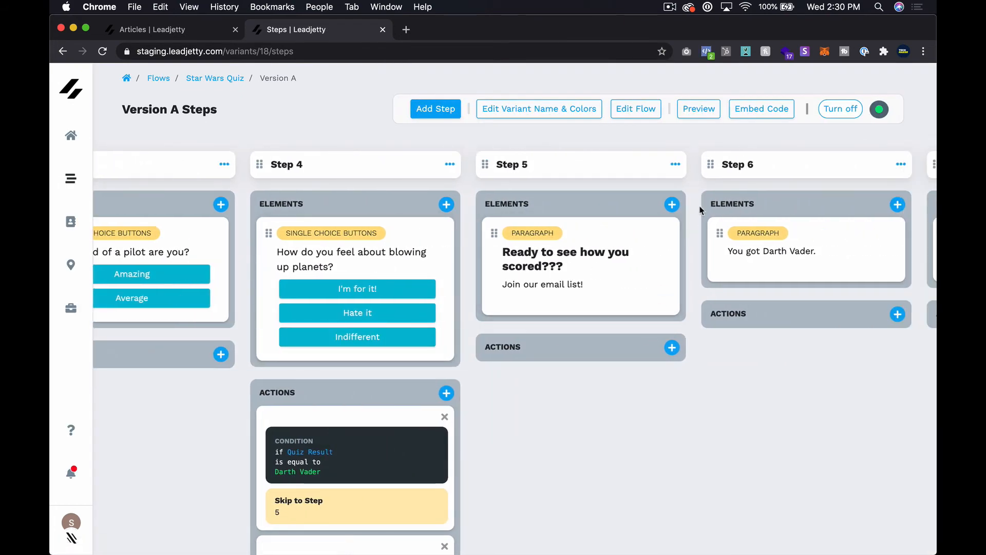
Add an Email field to Step 5.
click(671, 205)
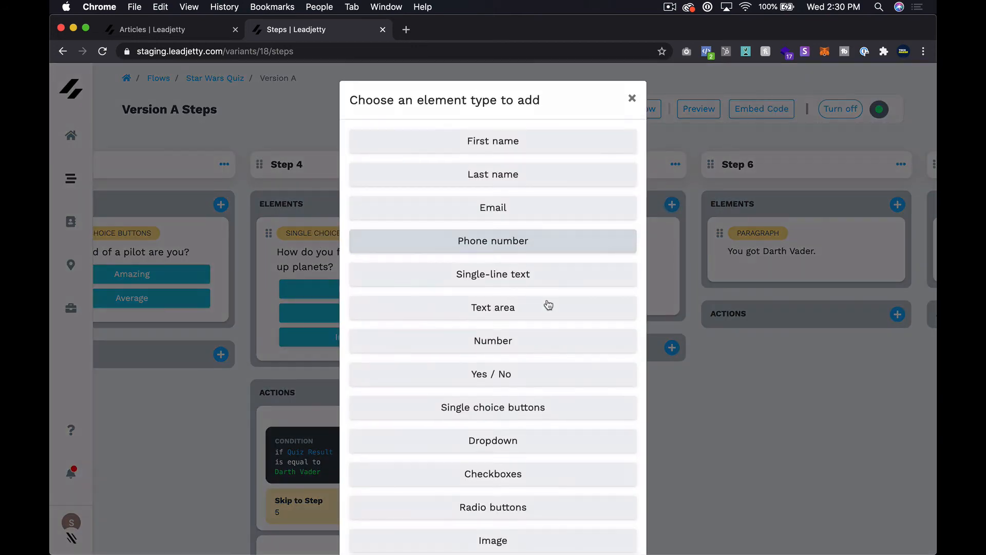
click(536, 207)
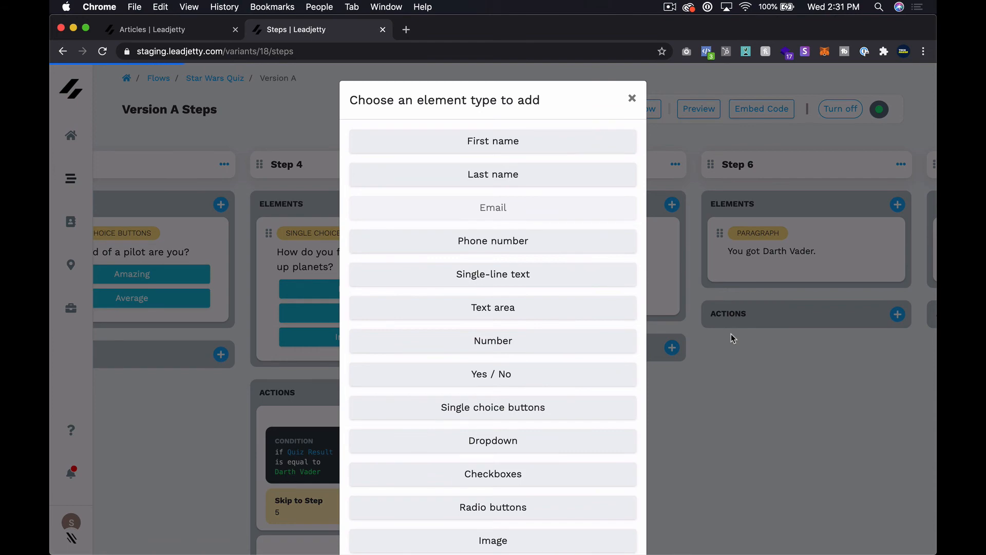
scroll(720, 337, right, 3)
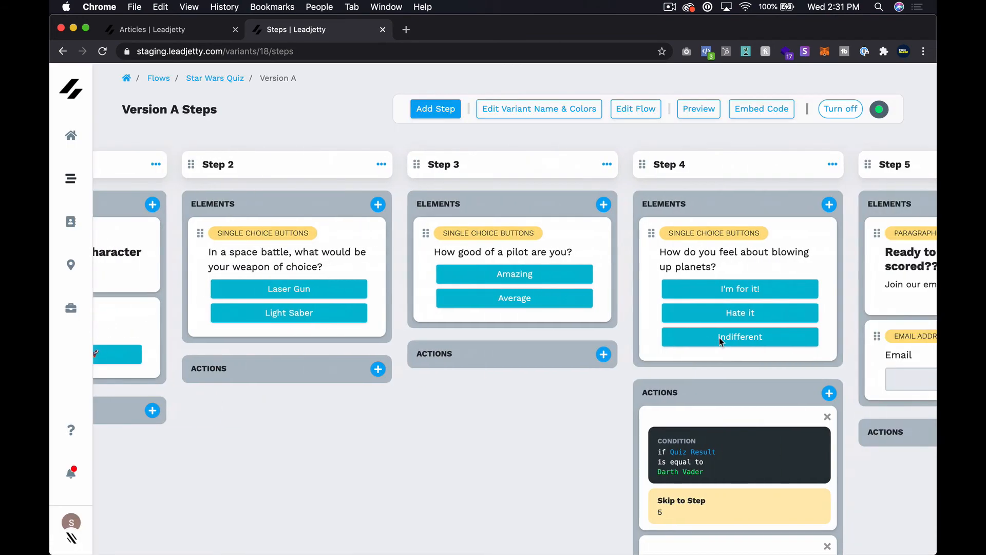
scroll(720, 337, right, 3)
Add a First name field to Step 5 and drag it above the Email field.
click(756, 204)
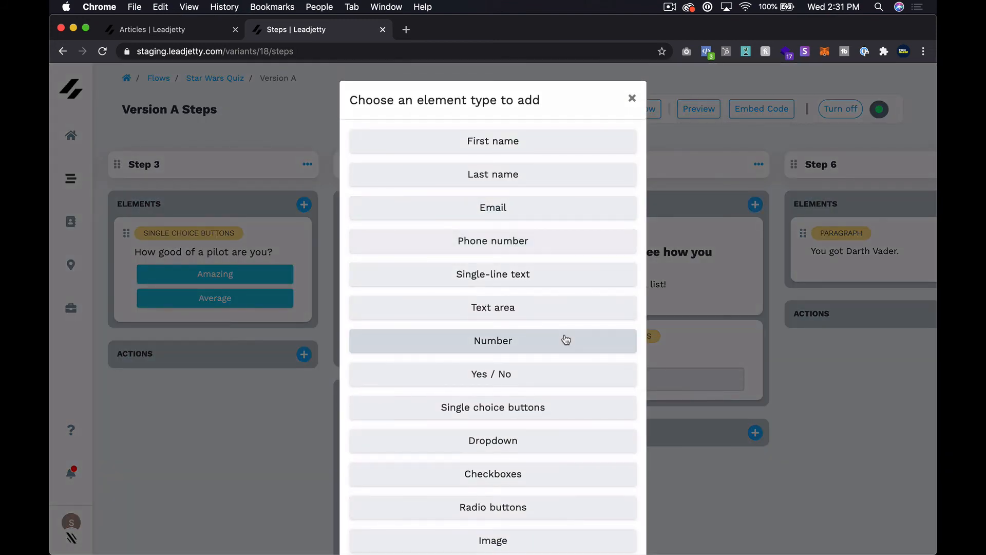
click(498, 153)
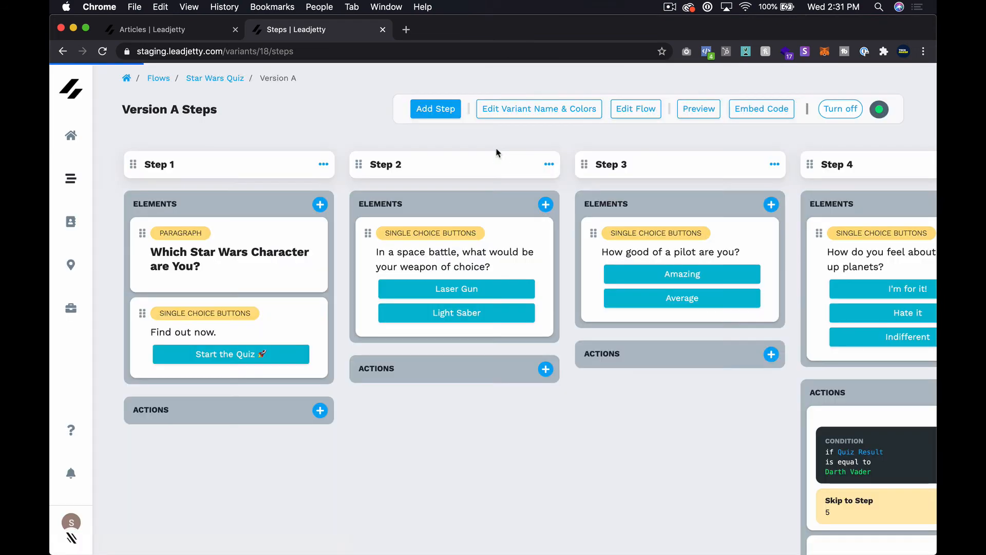
scroll(650, 322, right, 10)
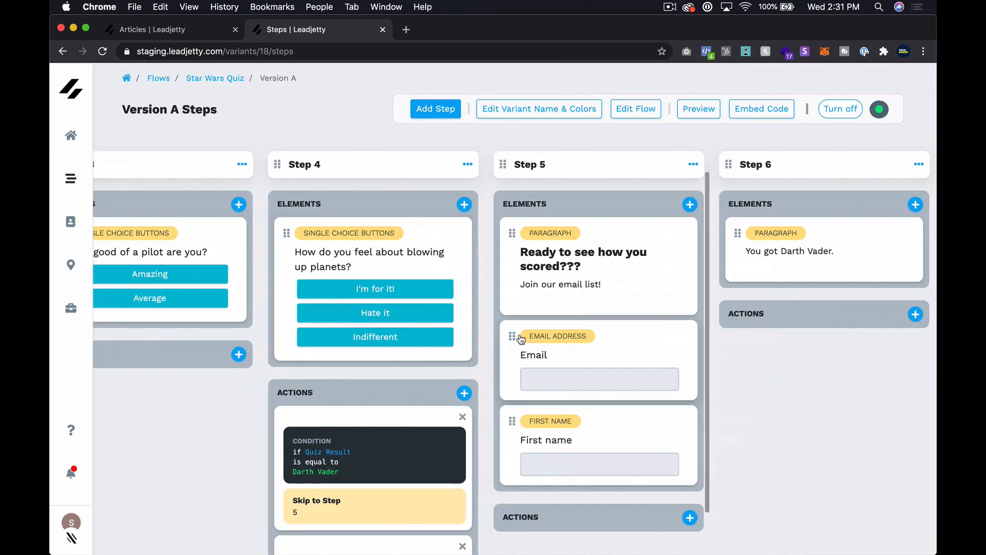
drag(511, 422, 519, 354)
scroll(584, 456, down, 2)
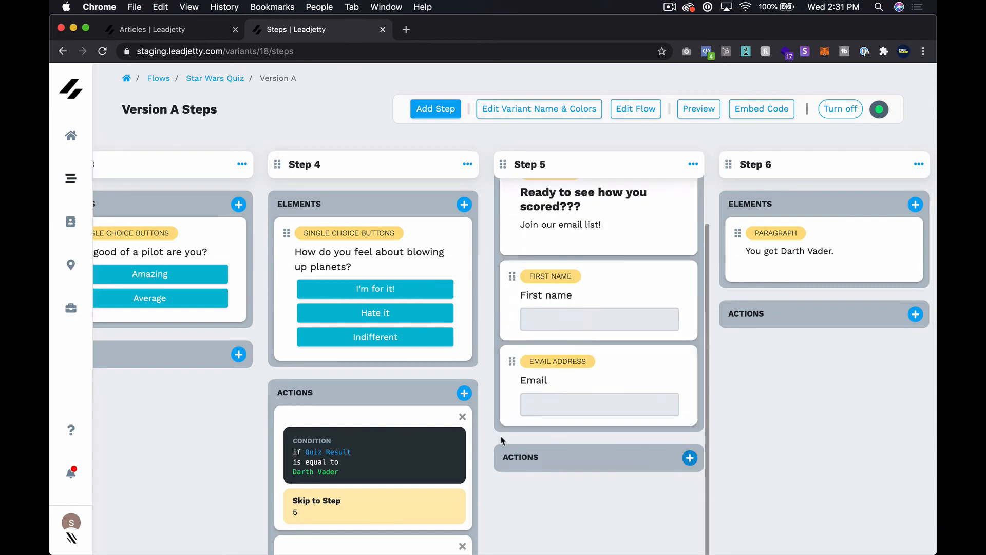
scroll(410, 414, down, 4)
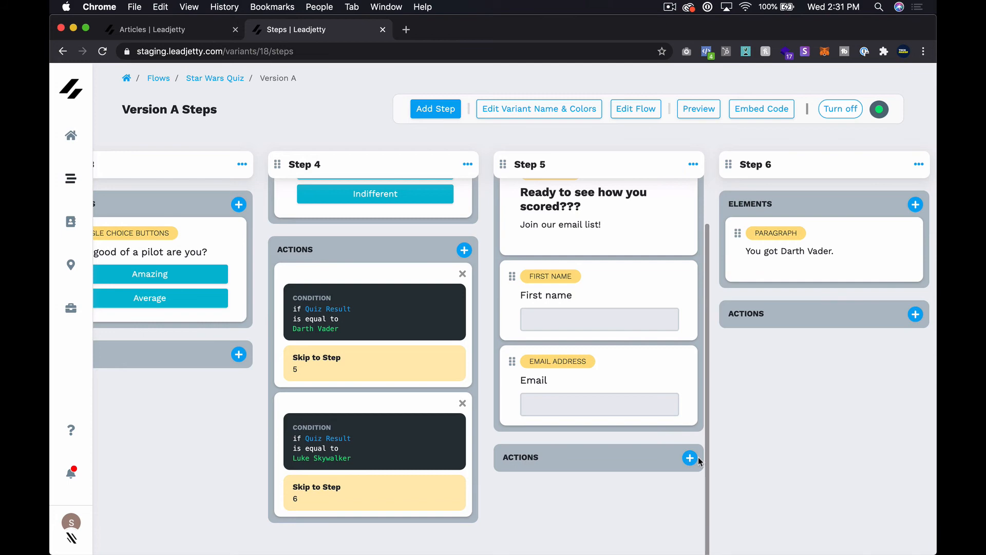
Create a new Step 5 action of type Skip to step, targeting step 5.
click(692, 458)
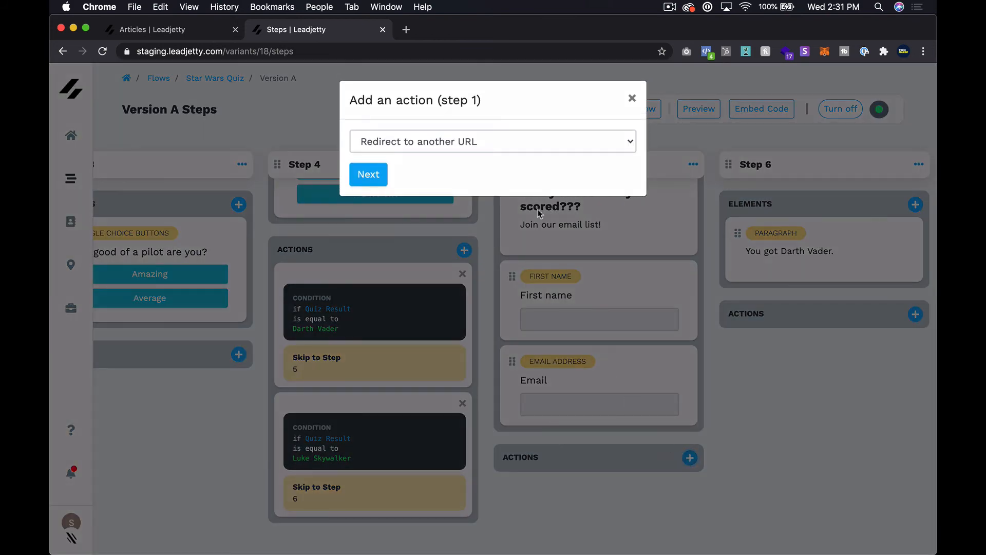
click(461, 143)
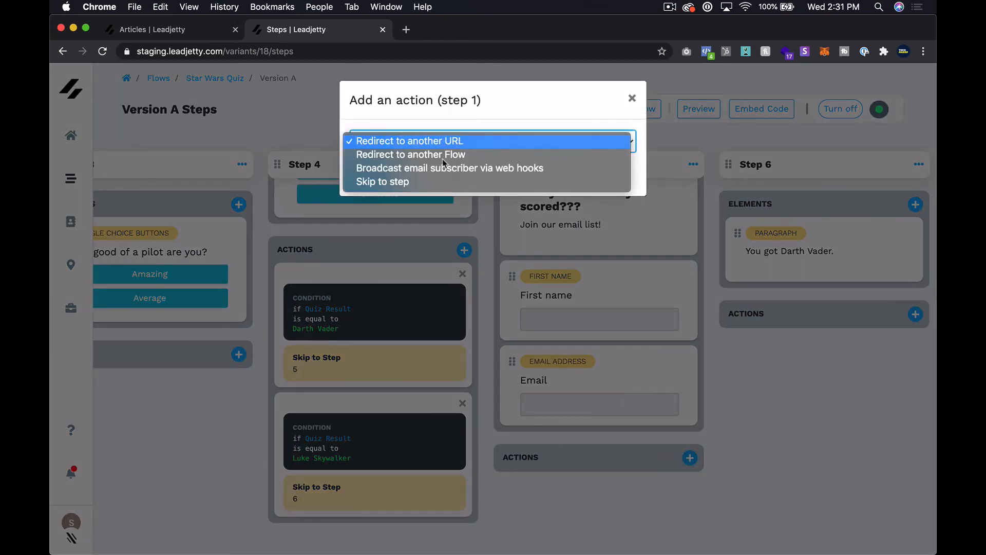
click(428, 181)
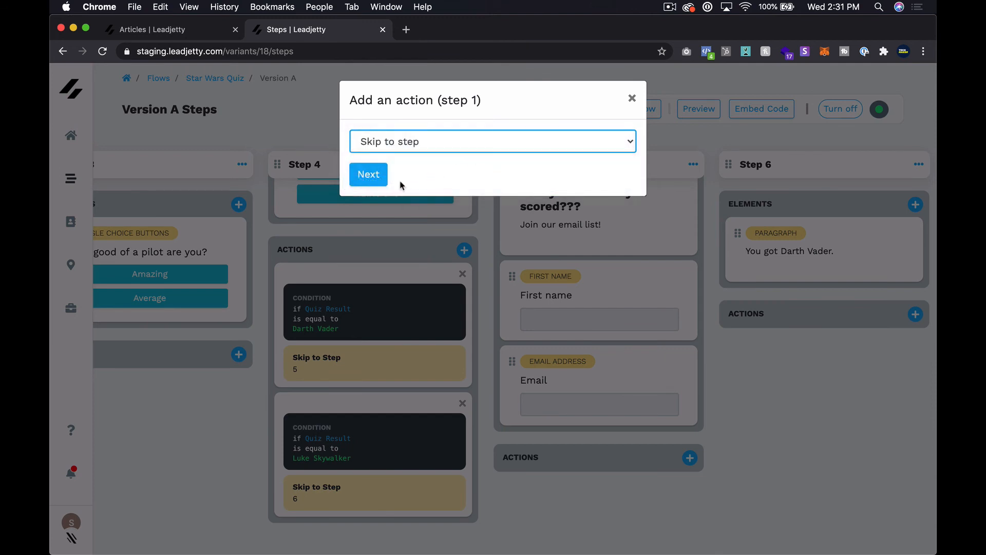
click(369, 180)
click(421, 206)
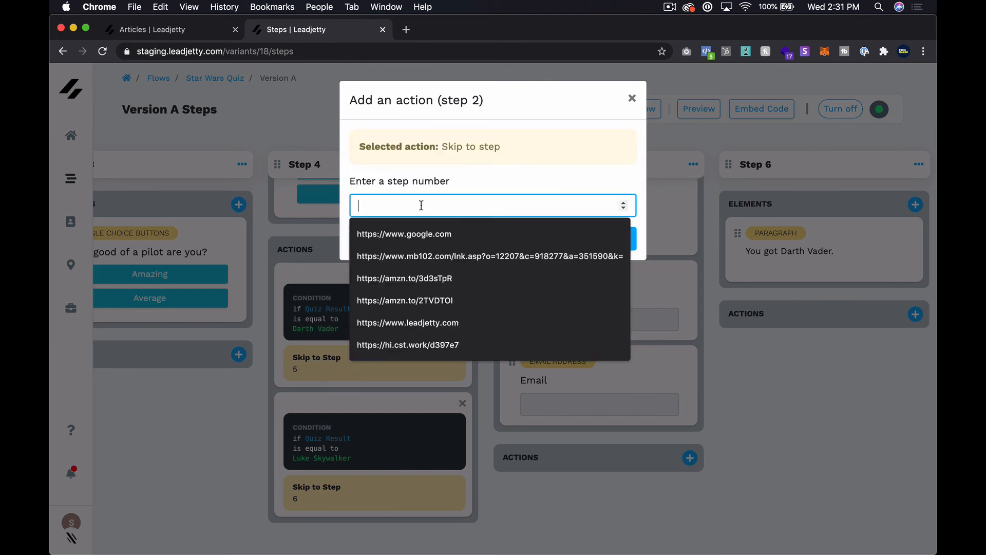
text(5)
click(617, 239)
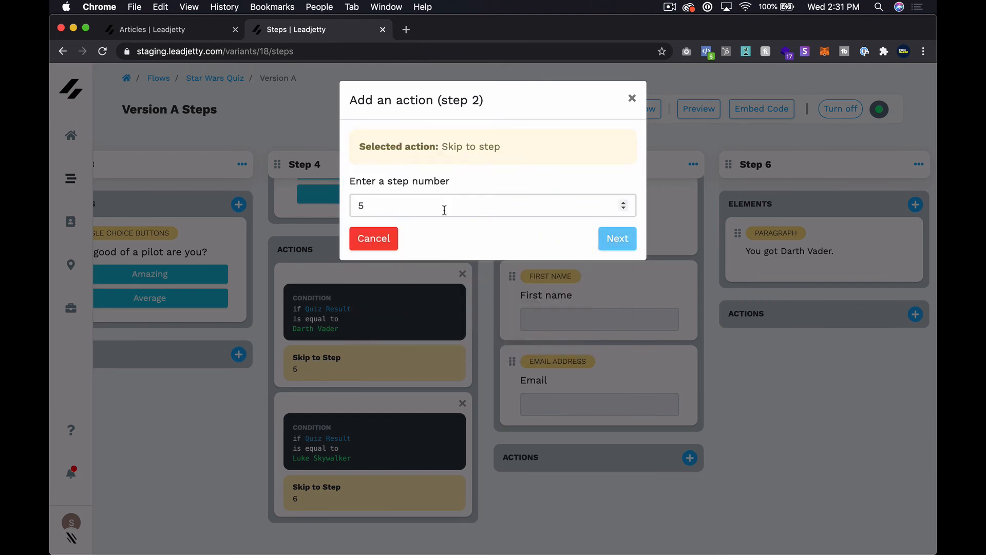
Set its condition to Quiz Result is equal to Darth Vader and save the action.
click(398, 239)
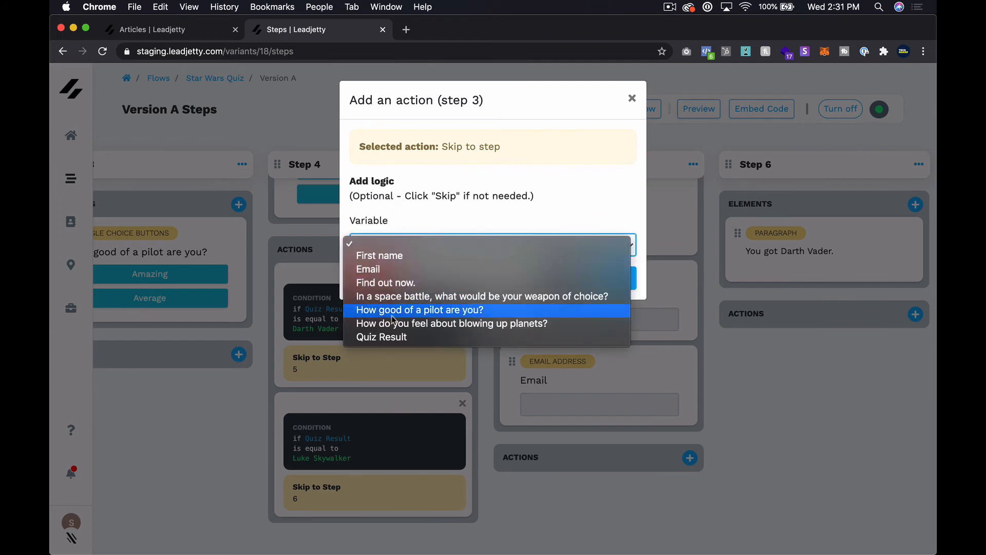
click(393, 338)
click(421, 303)
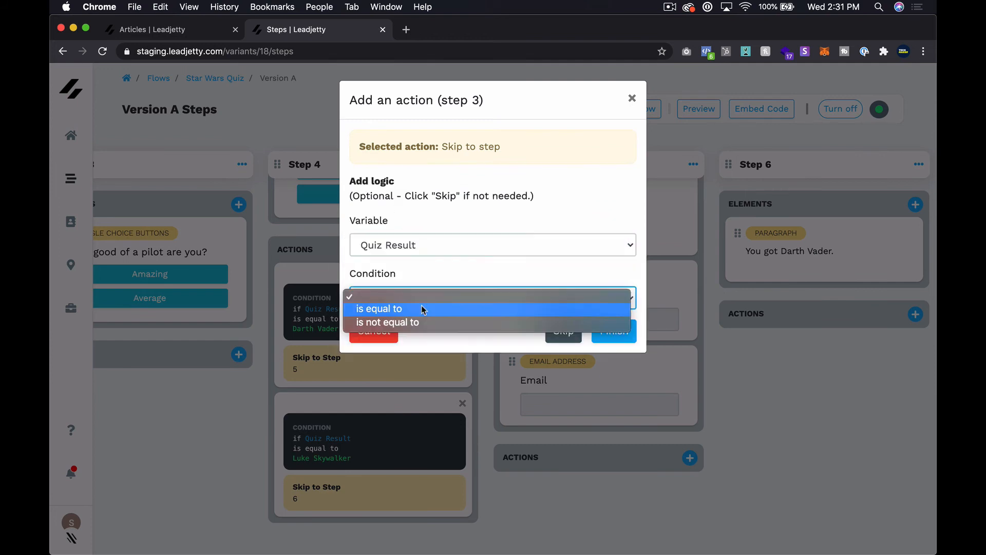
click(421, 308)
click(447, 351)
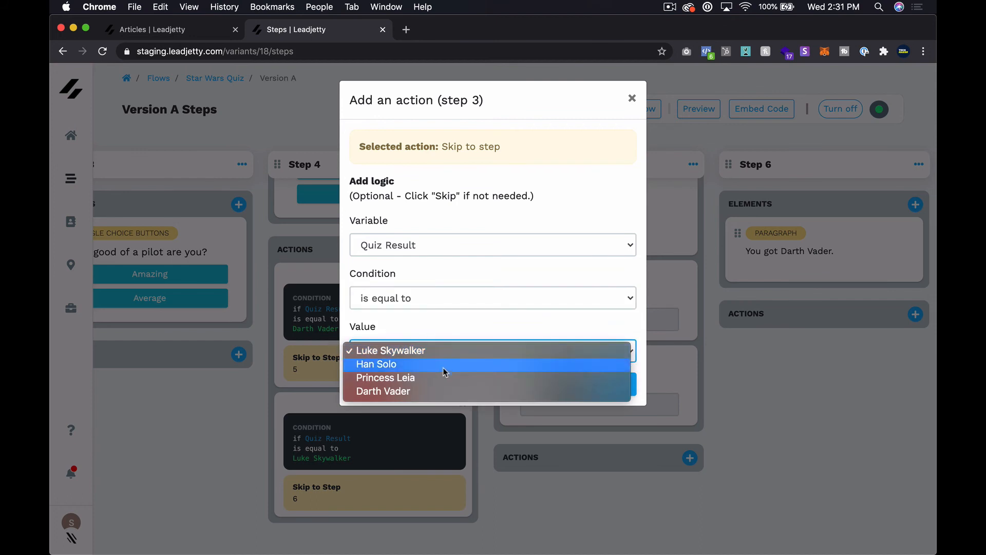
click(438, 391)
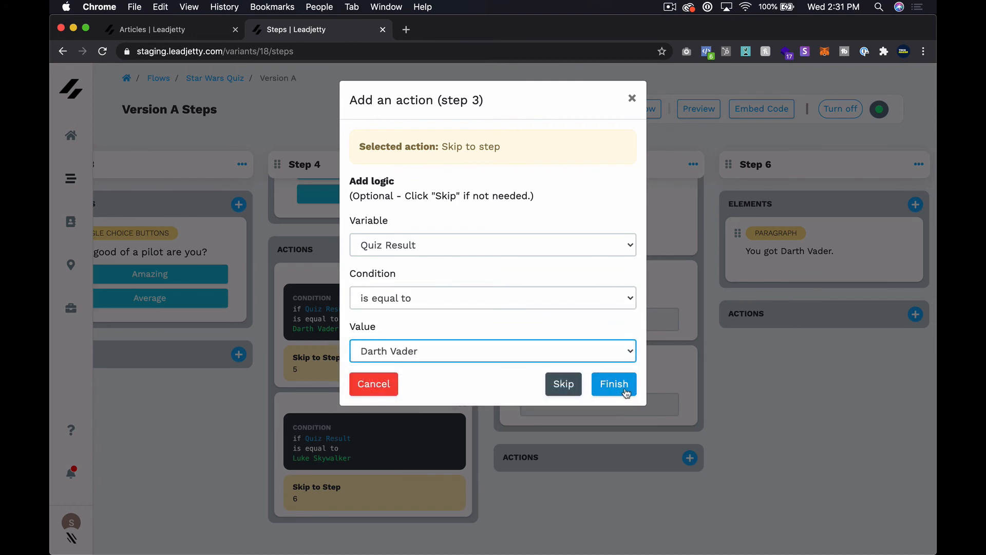
click(625, 390)
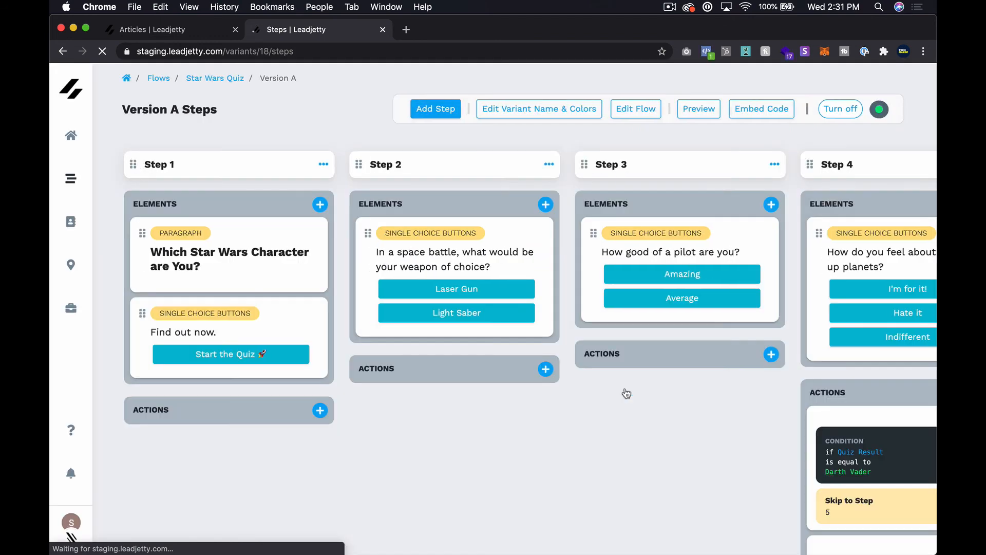
scroll(626, 393, right, 5)
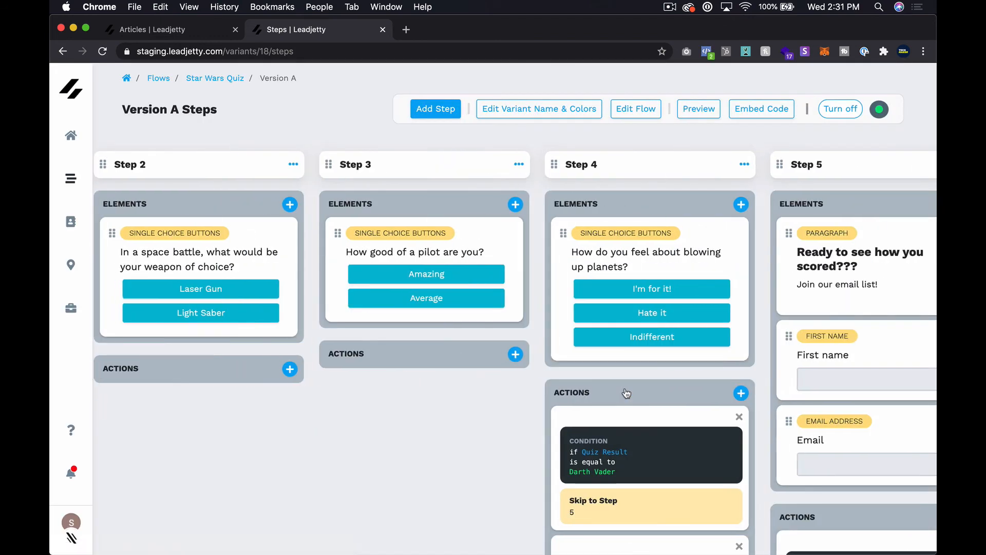
Create another Step 5 Skip to step action, targeting step 6.
scroll(777, 354, right, 6)
scroll(663, 335, down, 4)
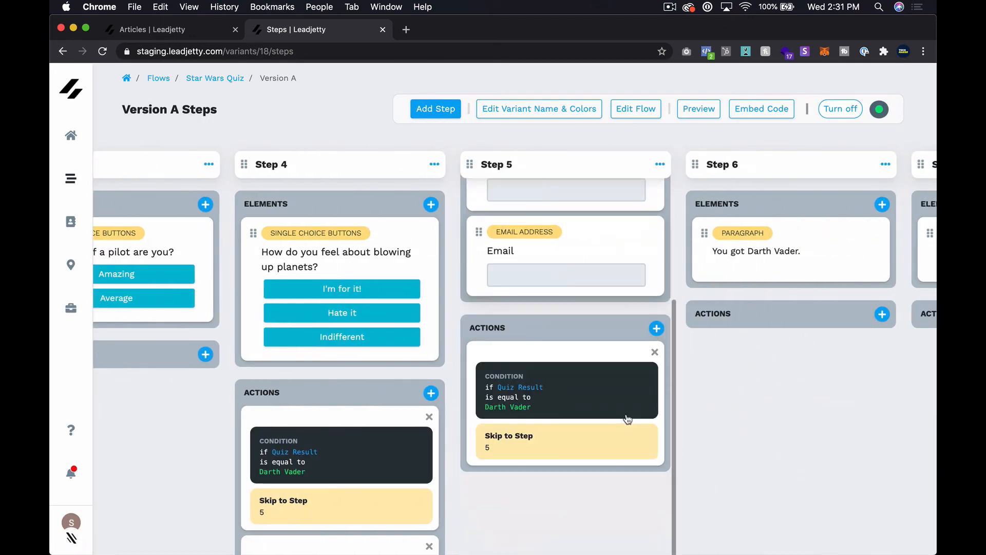
click(658, 328)
click(441, 136)
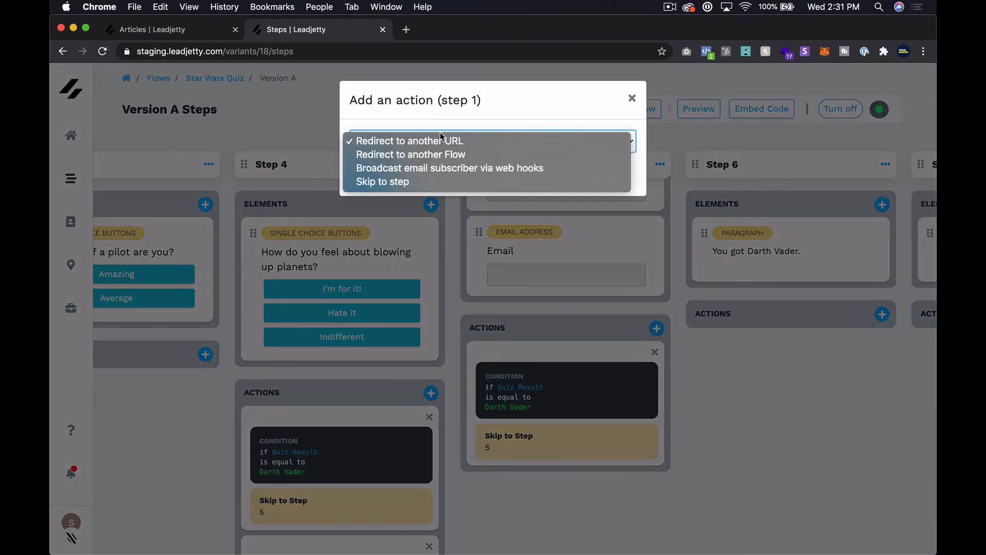
click(417, 180)
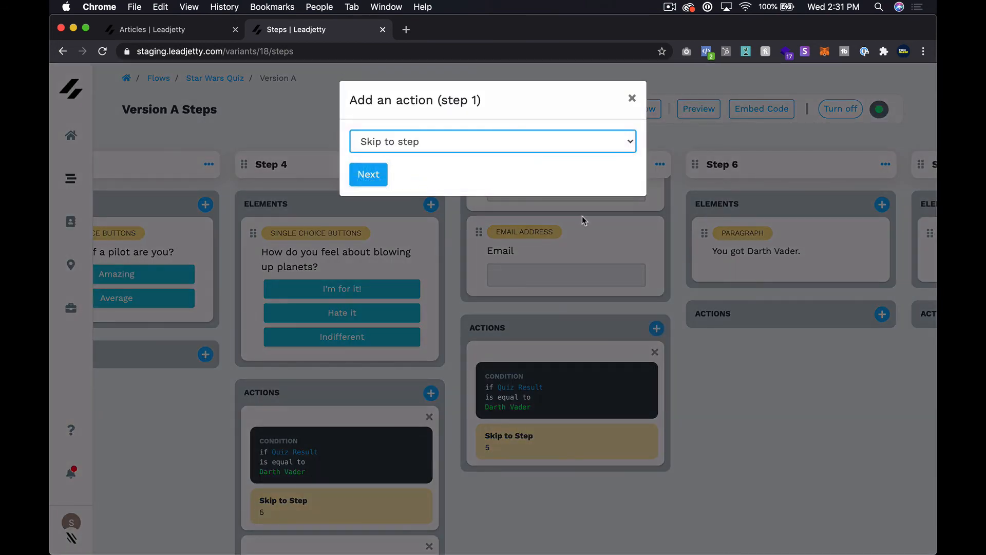
click(369, 177)
click(430, 206)
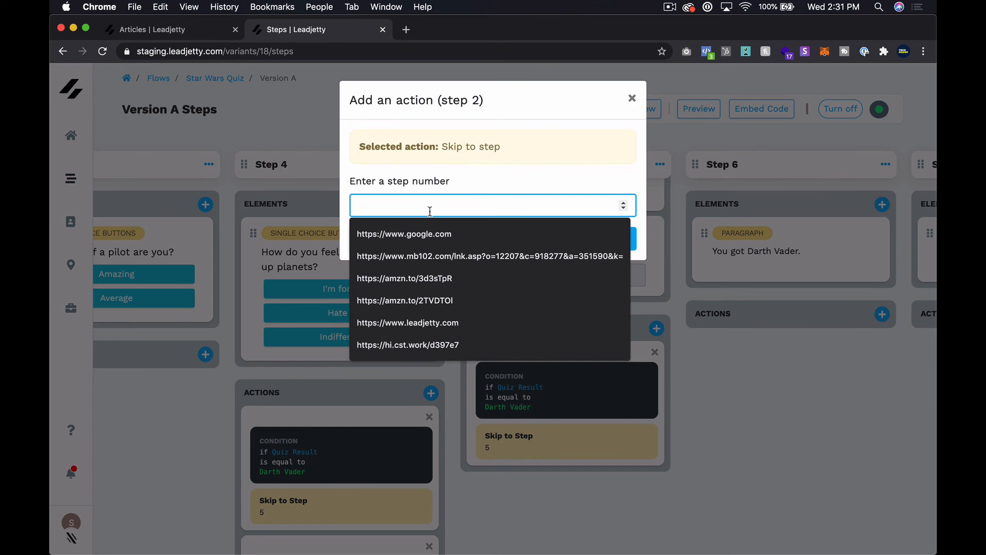
text(6)
click(611, 242)
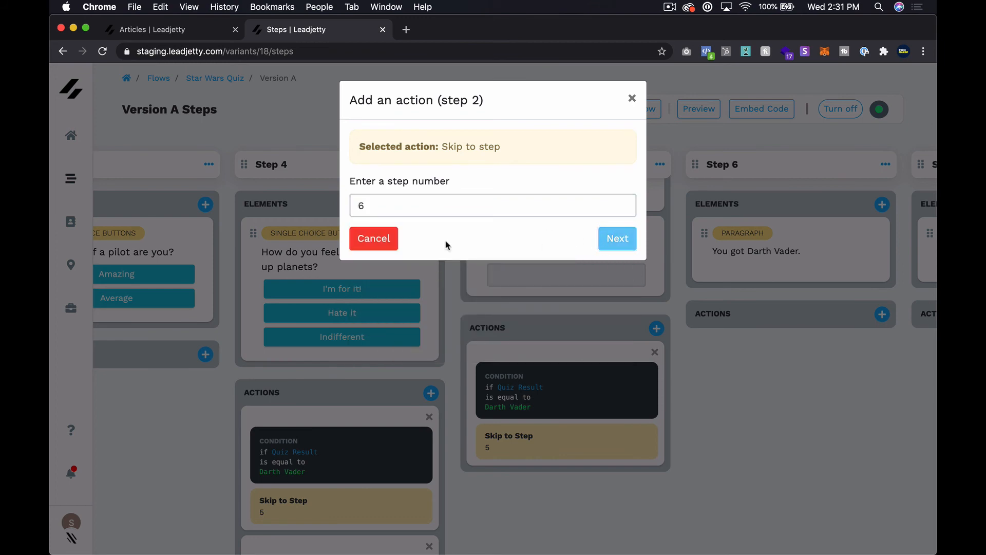
Set its condition to Quiz Result is equal to Luke Skywalker and save it.
click(406, 247)
click(411, 337)
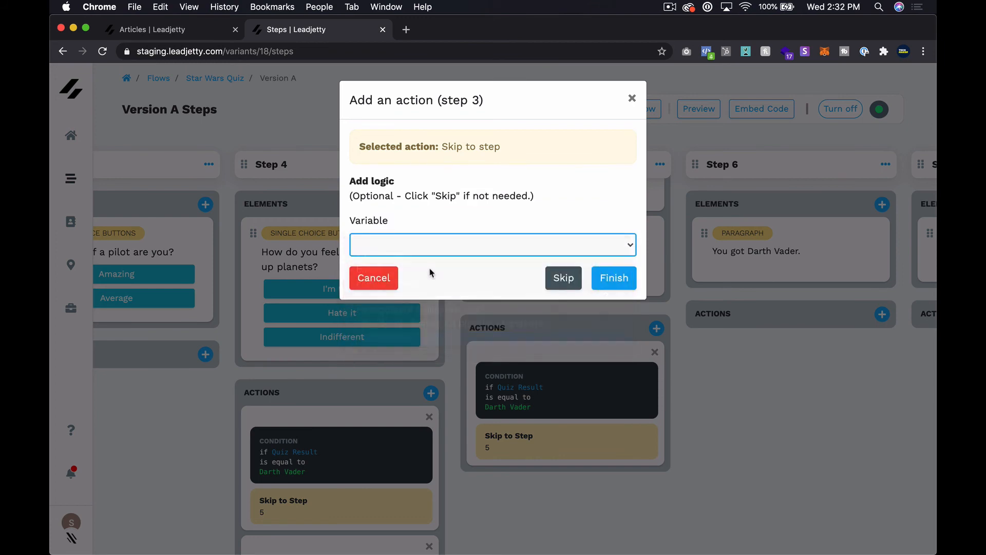
click(518, 296)
click(490, 309)
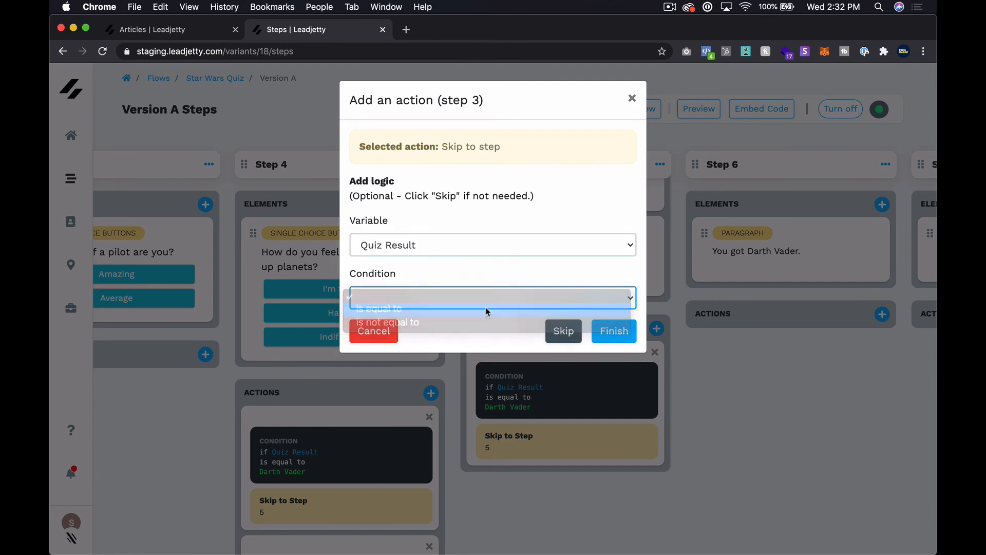
click(621, 384)
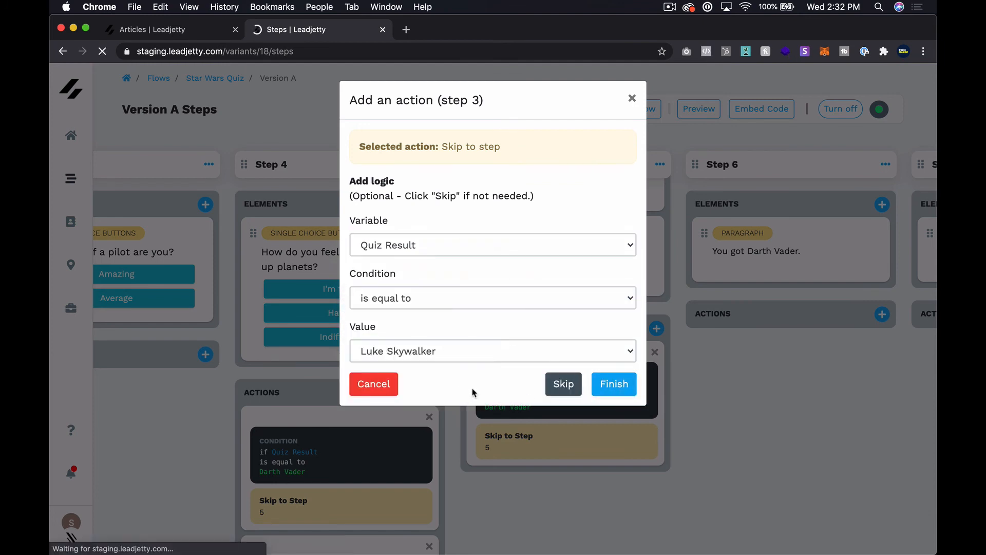
Delete Step 4's Darth Vader skip action and confirm the deletion.
scroll(652, 429, right, 10)
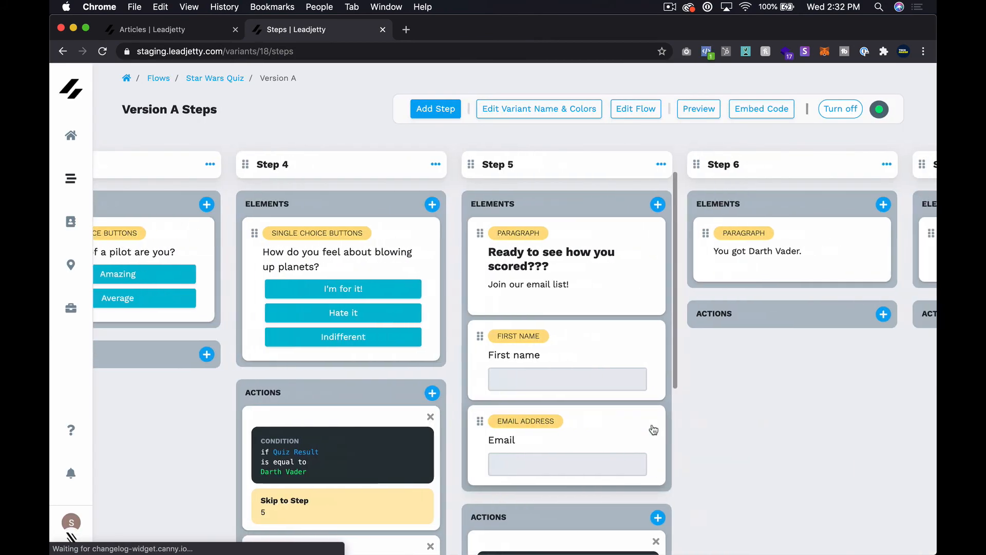
scroll(654, 430, right, 4)
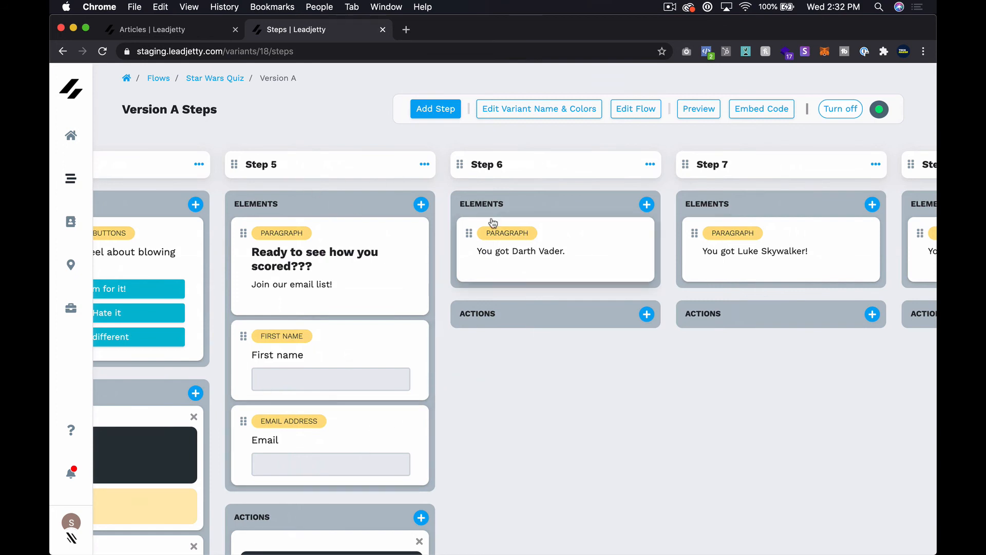
scroll(391, 354, down, 5)
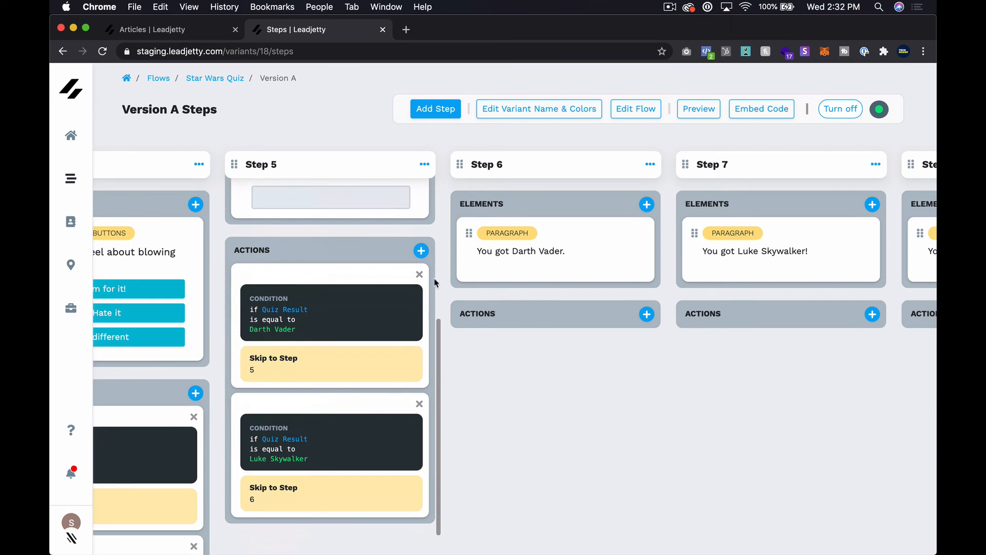
scroll(333, 349, left, 4)
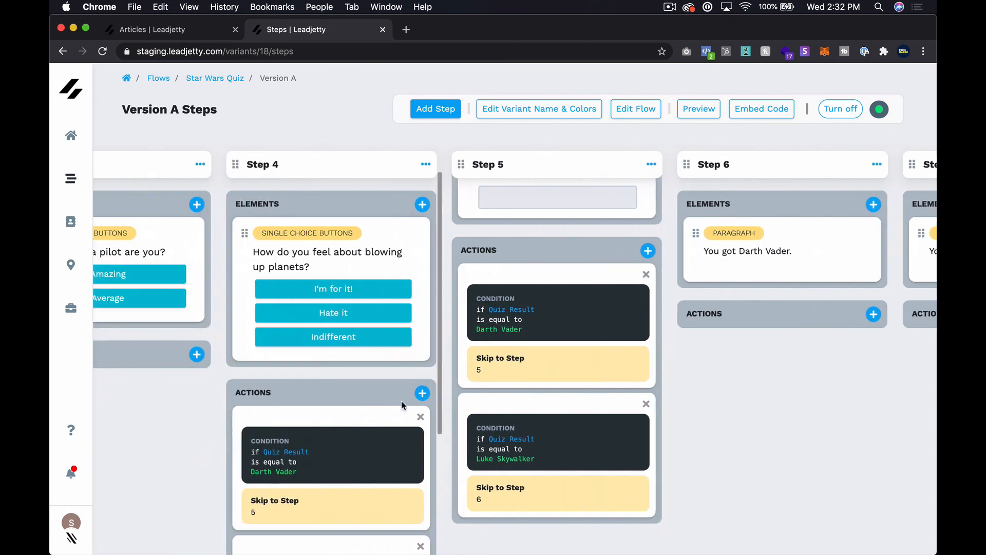
click(420, 417)
click(595, 124)
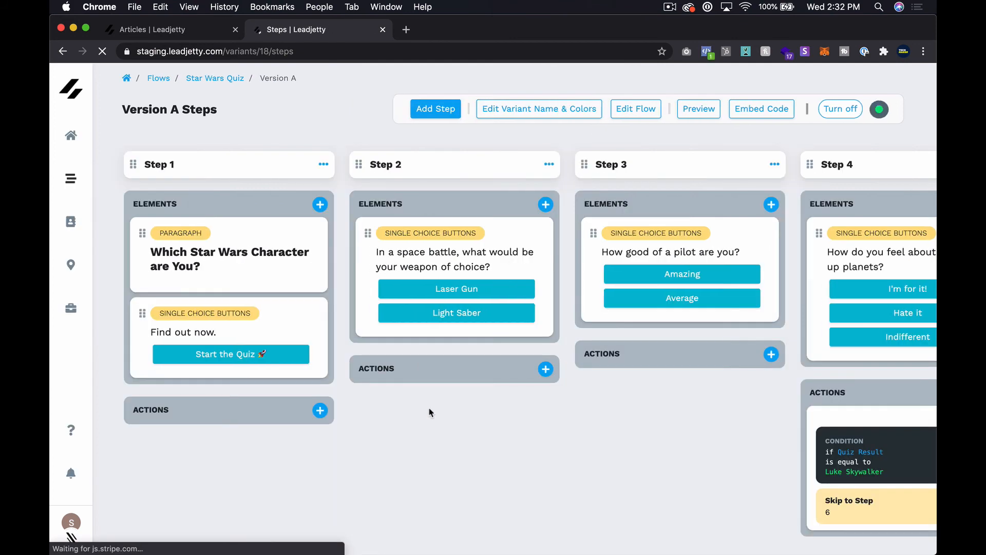
Delete Step 4's remaining Luke Skywalker skip action and confirm it.
scroll(431, 412, right, 7)
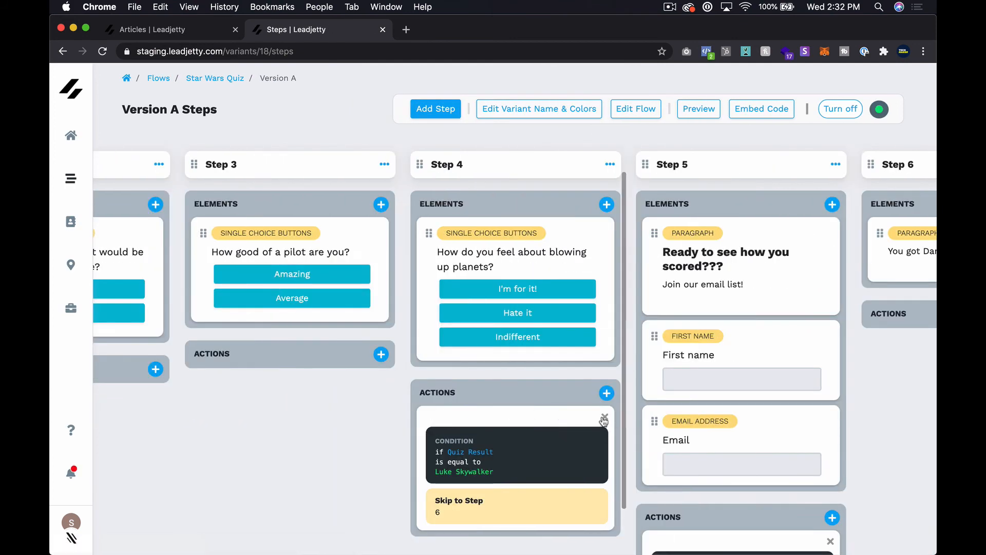
click(604, 418)
click(609, 128)
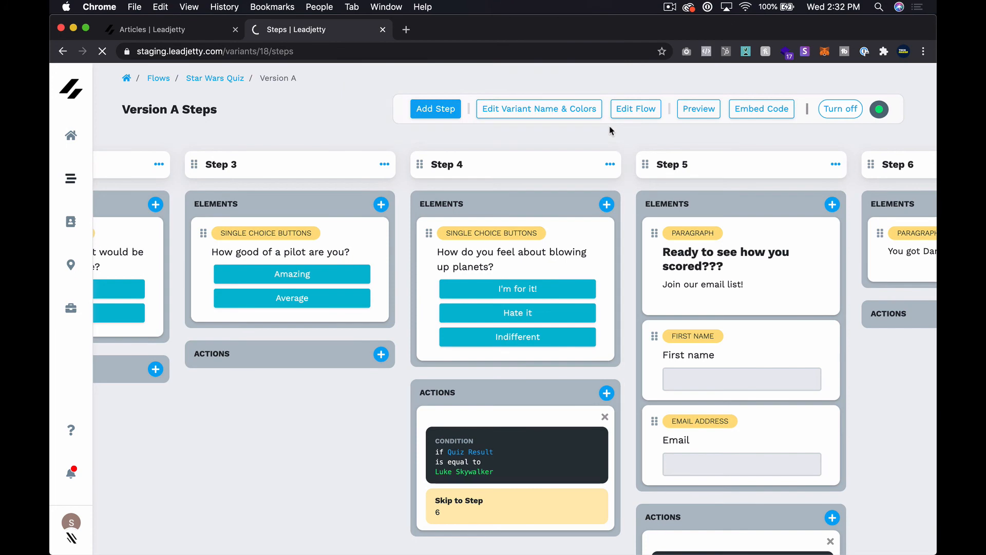
scroll(727, 277, right, 10)
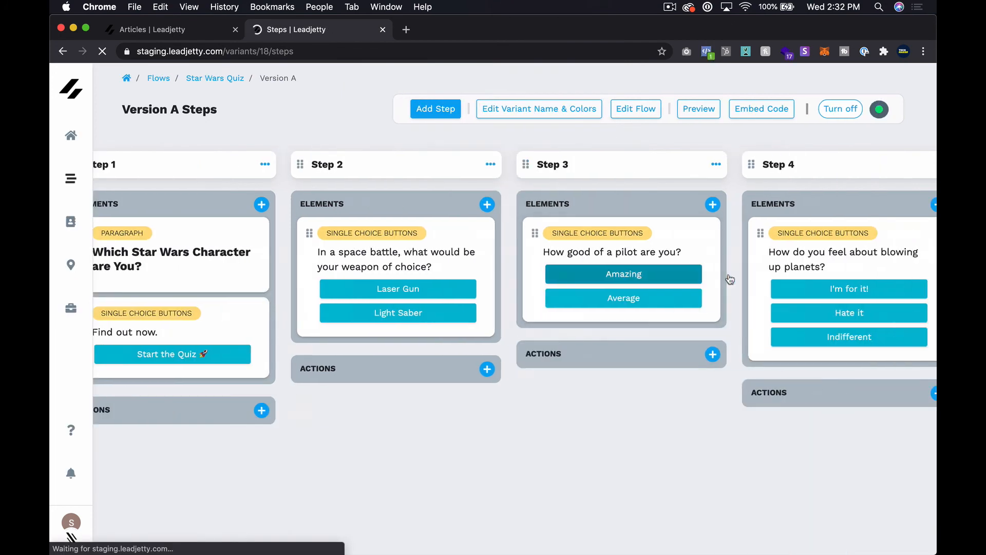
scroll(447, 337, down, 5)
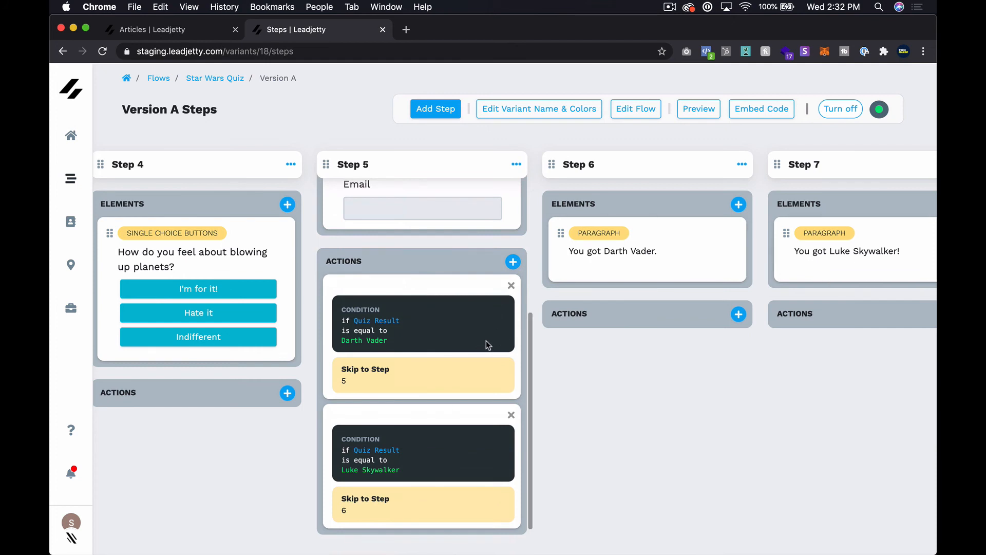
scroll(487, 346, up, 5)
scroll(486, 346, down, 5)
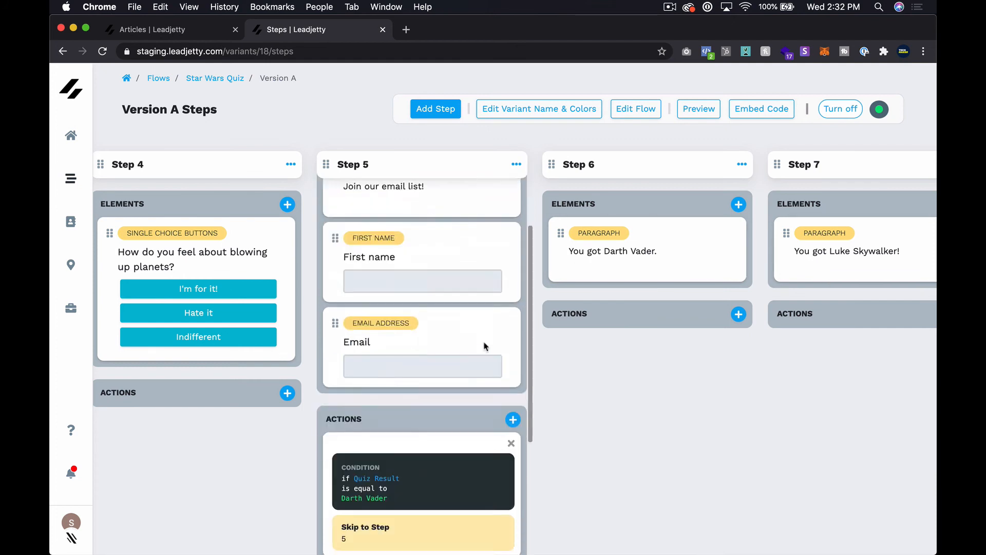
scroll(485, 346, up, 5)
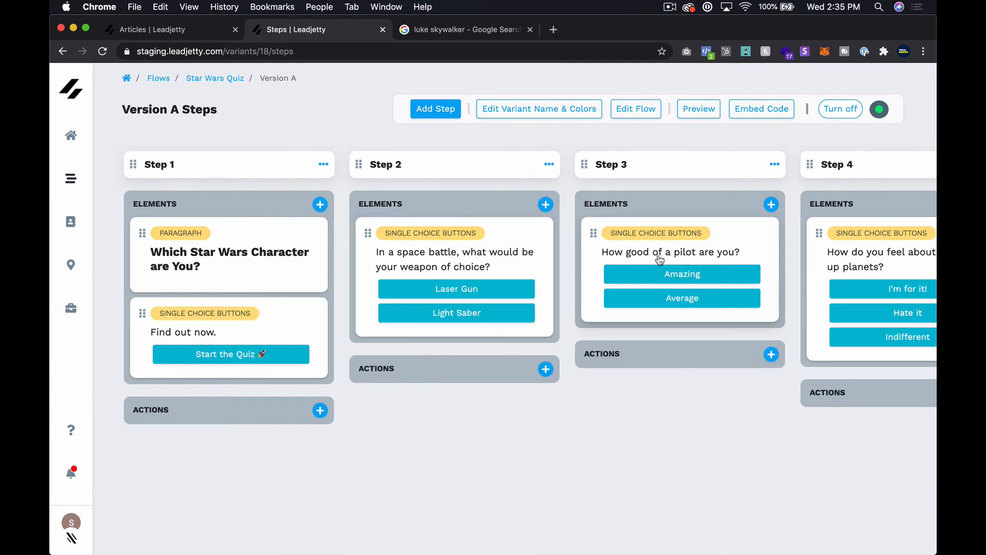
scroll(660, 261, right, 6)
scroll(660, 260, right, 2)
scroll(660, 260, left, 5)
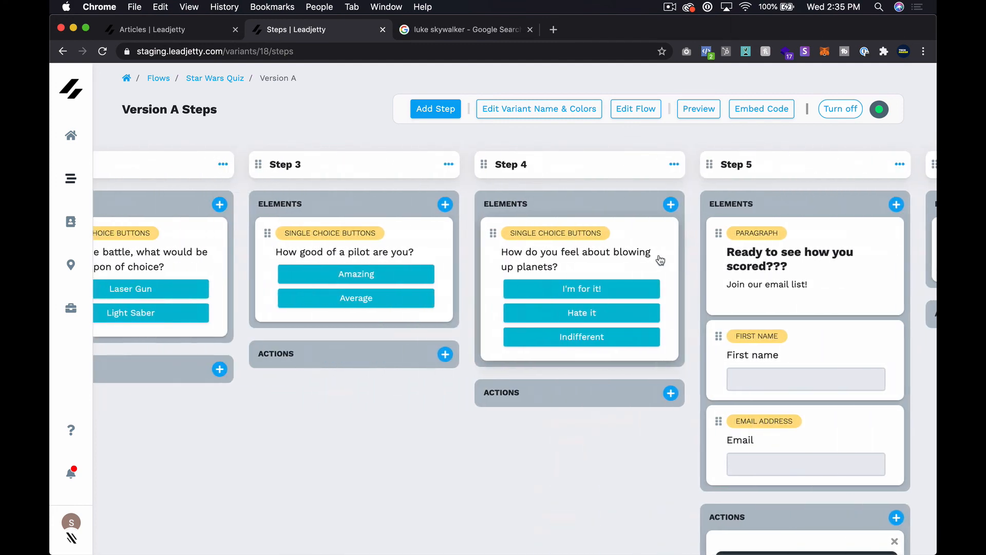
scroll(661, 261, left, 2)
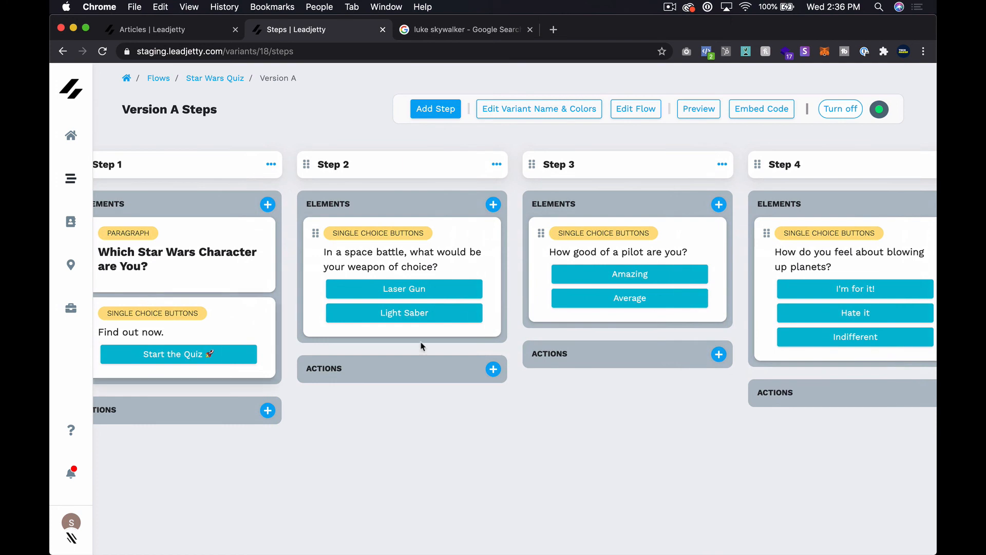
scroll(621, 323, right, 10)
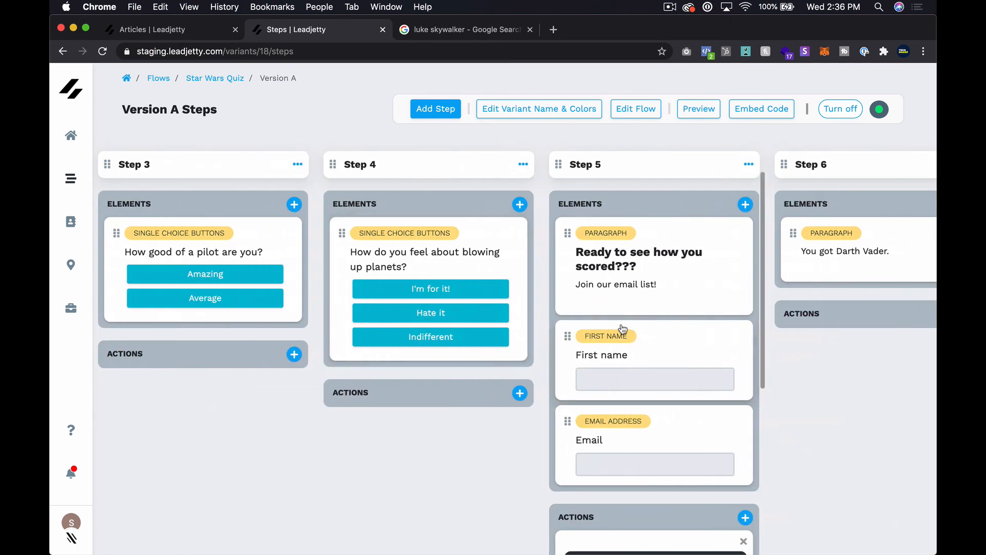
scroll(622, 326, right, 4)
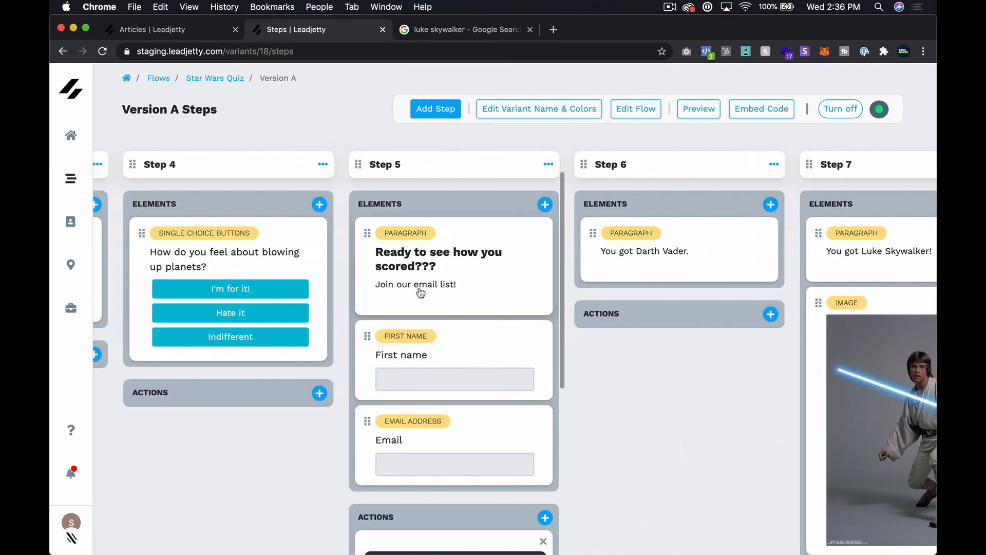
scroll(421, 293, down, 3)
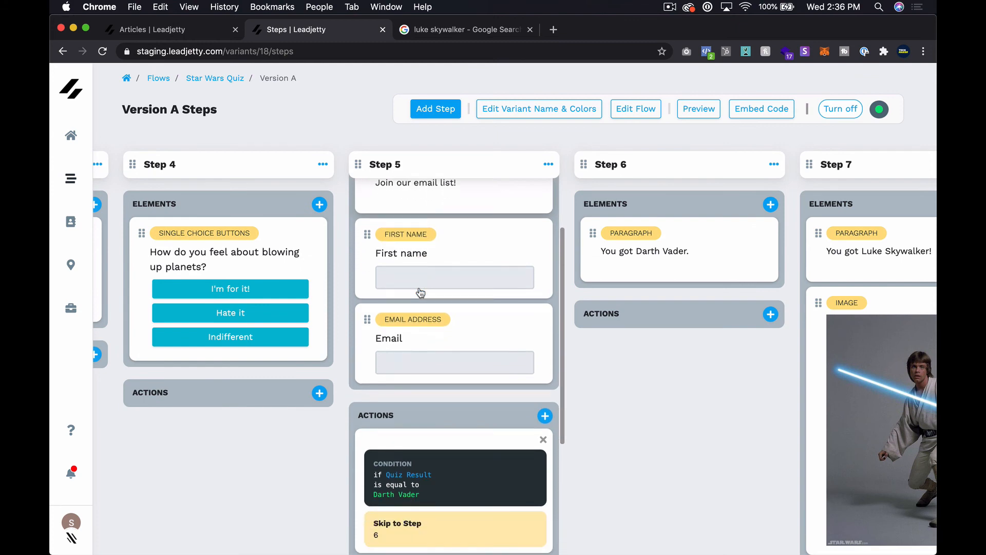
scroll(420, 293, down, 2)
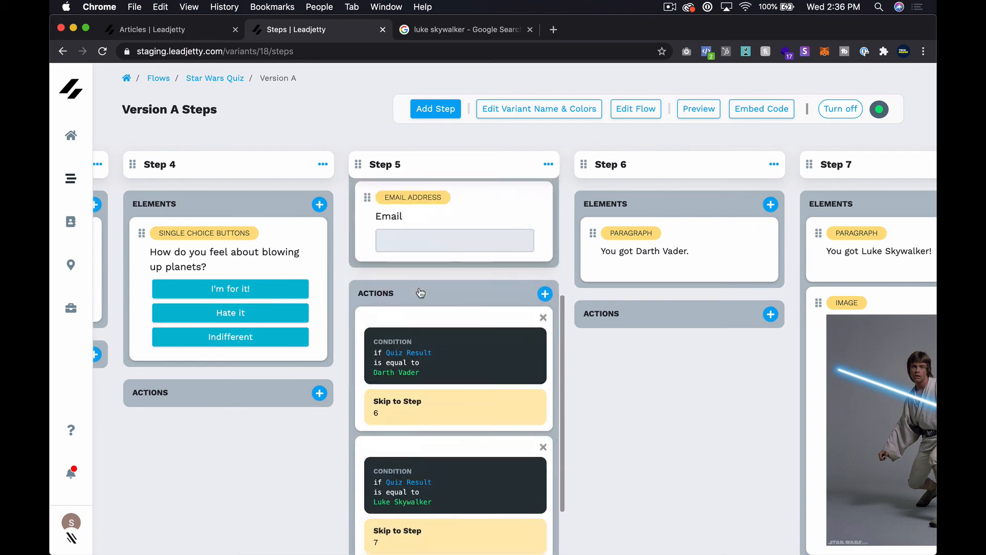
scroll(421, 293, up, 5)
click(519, 311)
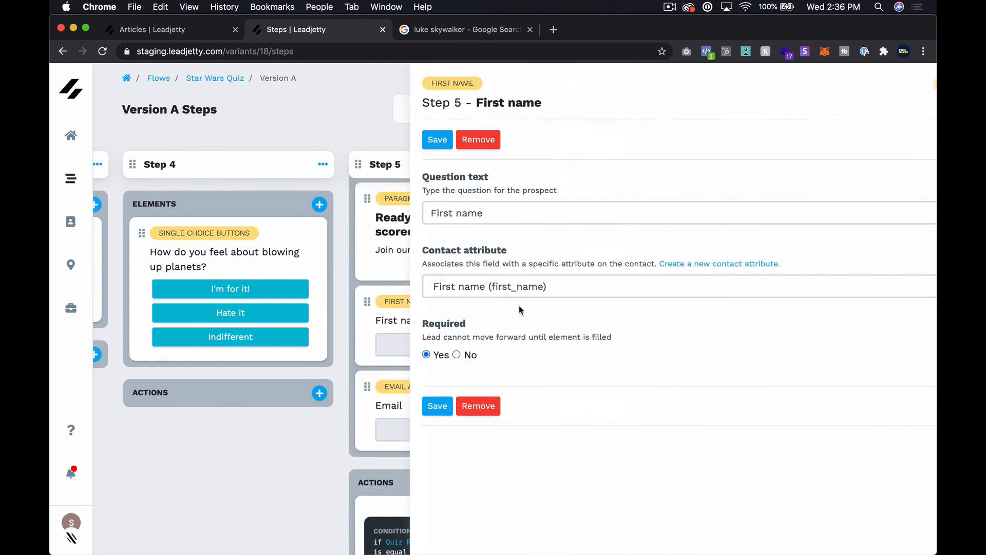
click(914, 83)
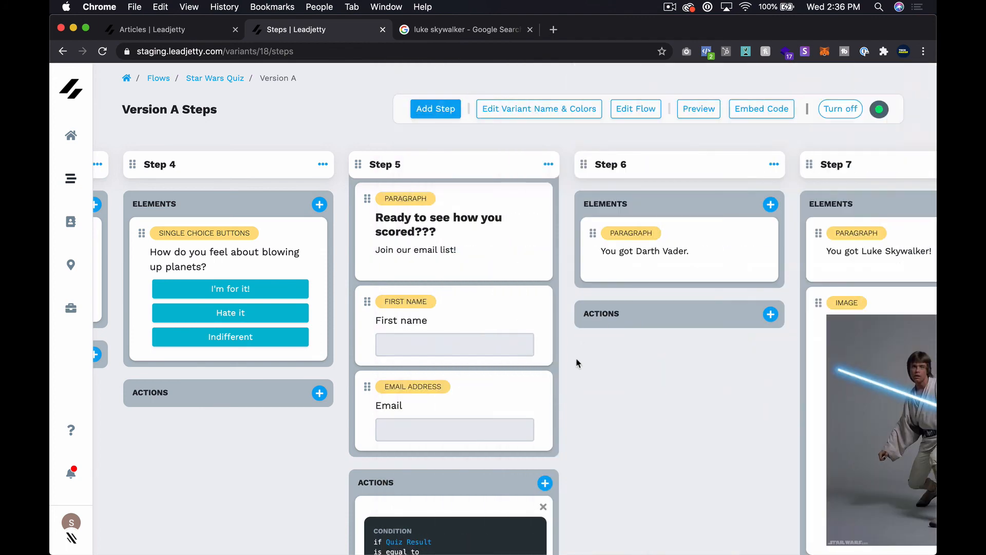
click(522, 402)
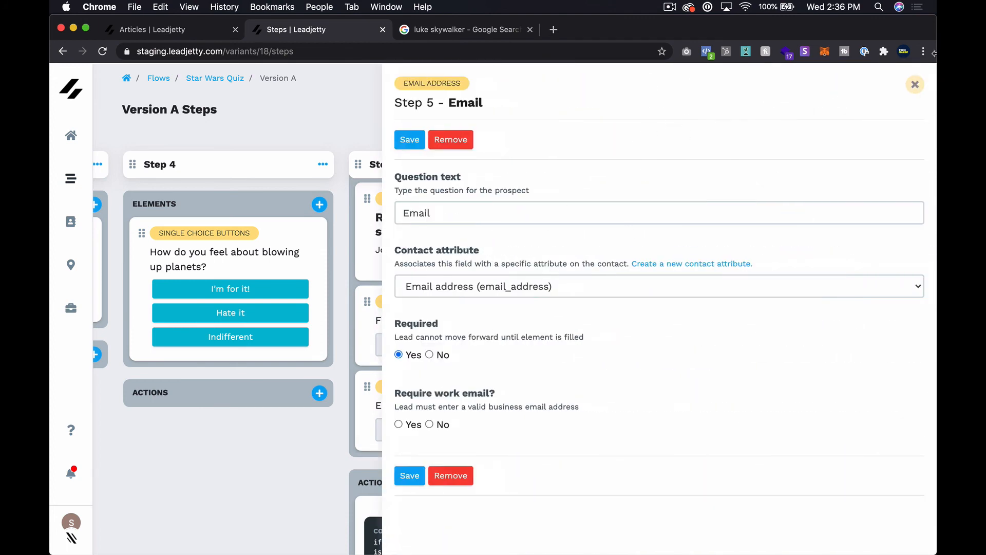
click(915, 85)
scroll(509, 429, down, 3)
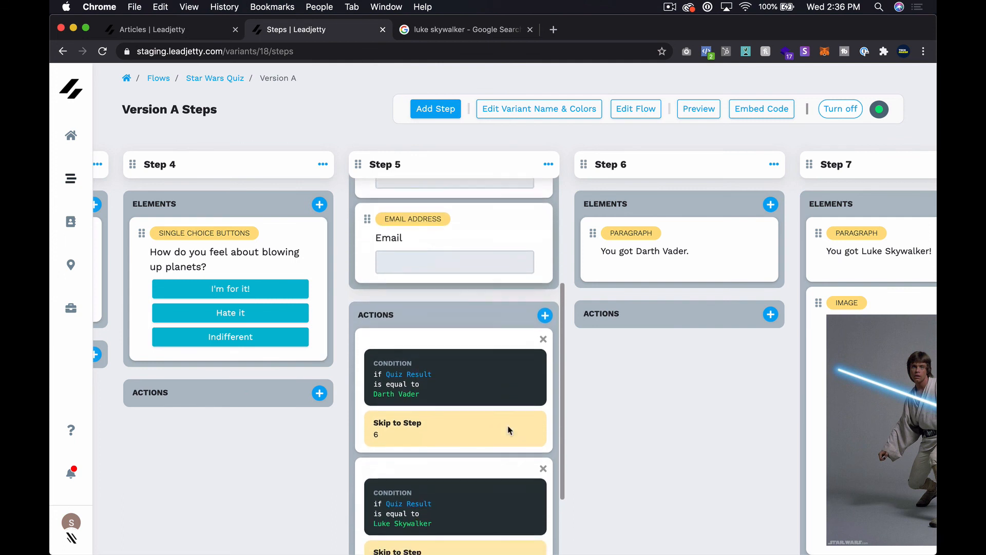
scroll(433, 399, down, 2)
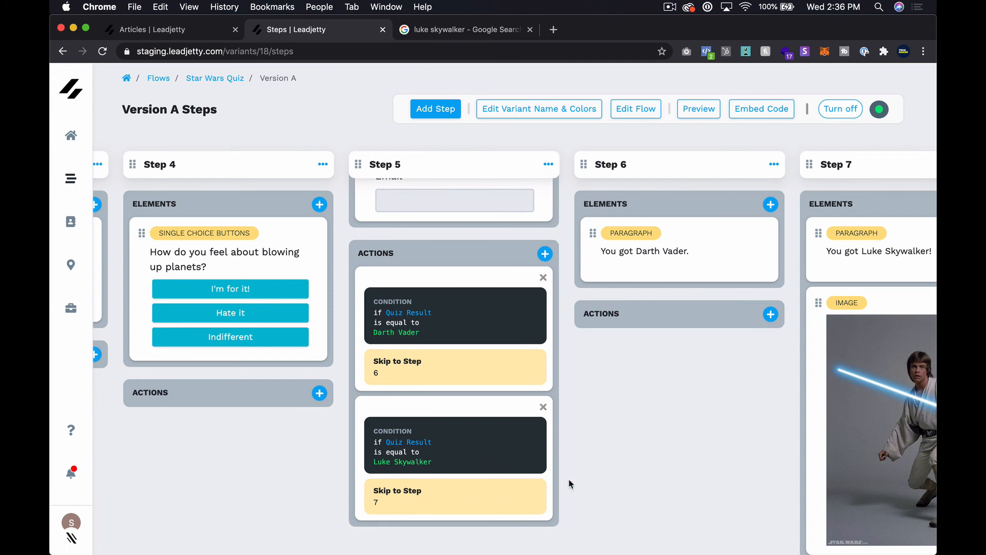
scroll(569, 484, right, 3)
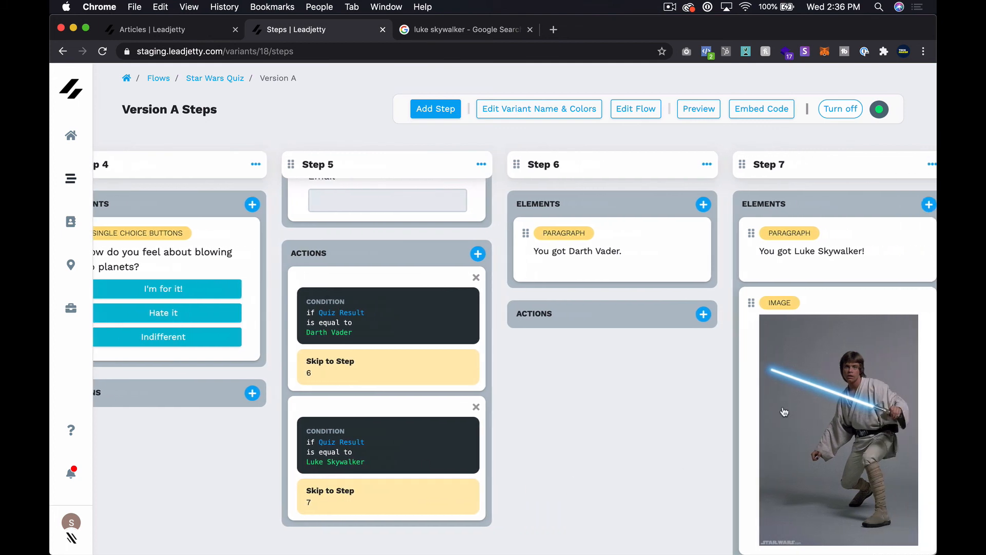
scroll(784, 411, right, 5)
scroll(785, 411, left, 3)
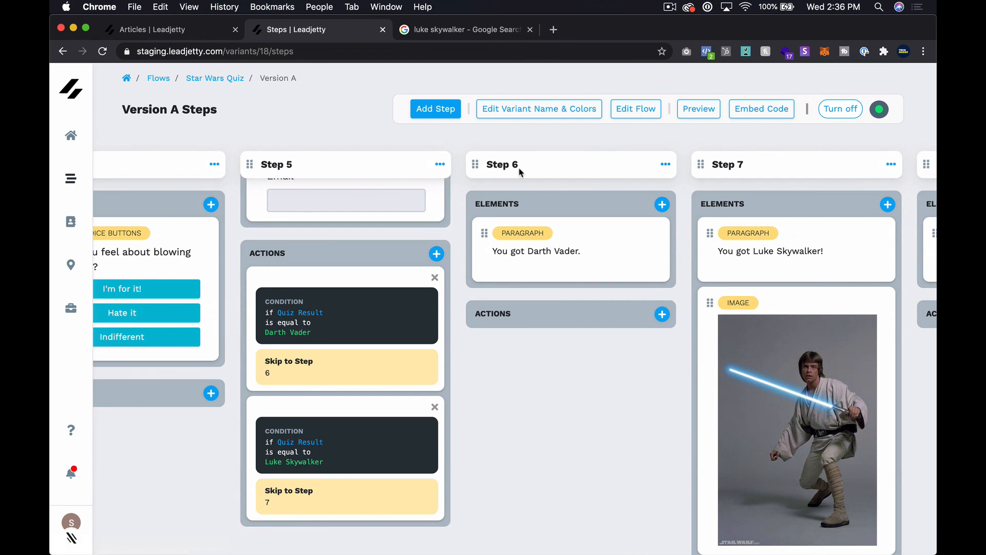
key(super+grave)
Open the flow preview link in an incognito window.
right_click(704, 109)
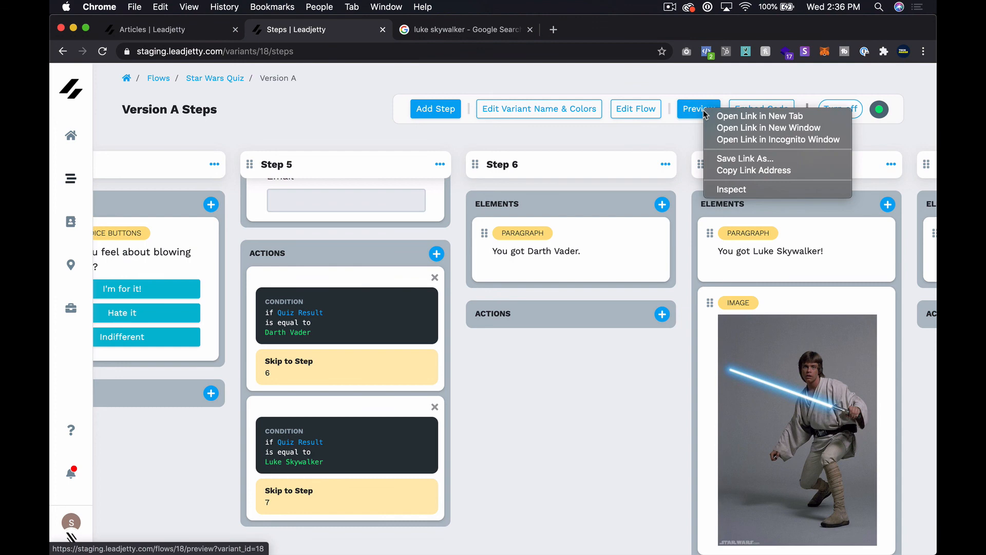
click(764, 139)
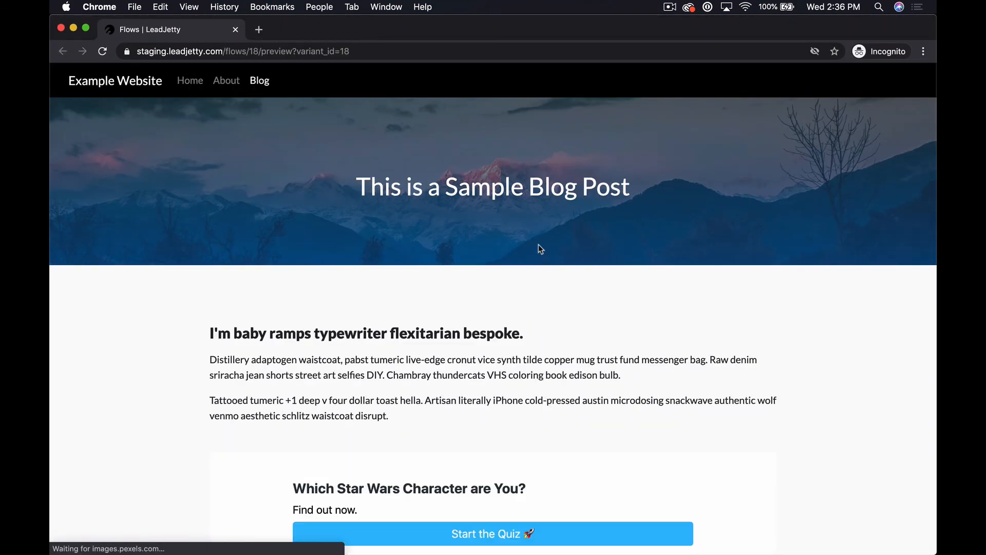
scroll(538, 246, down, 3)
Start the quiz and answer Light Saber, Amazing and Hate it.
click(545, 409)
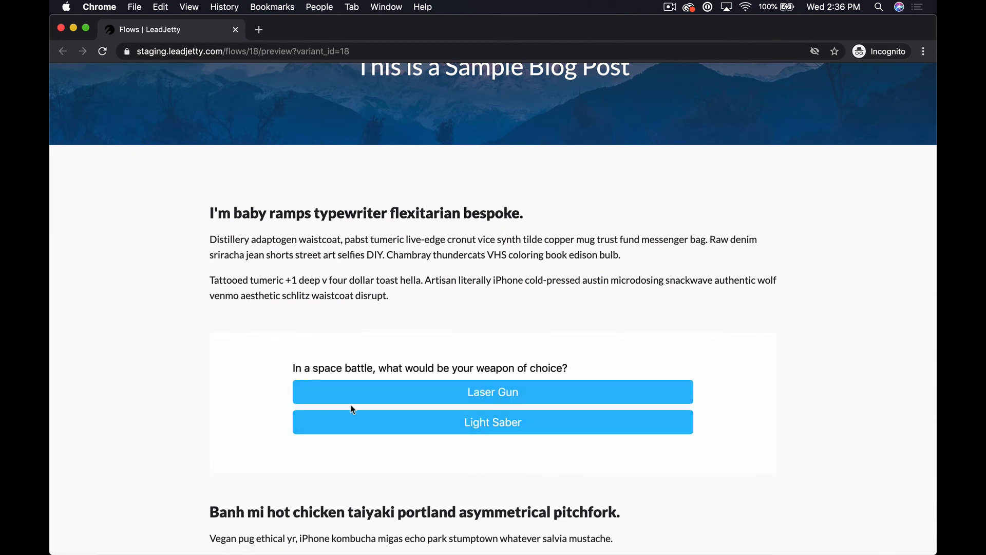
click(444, 425)
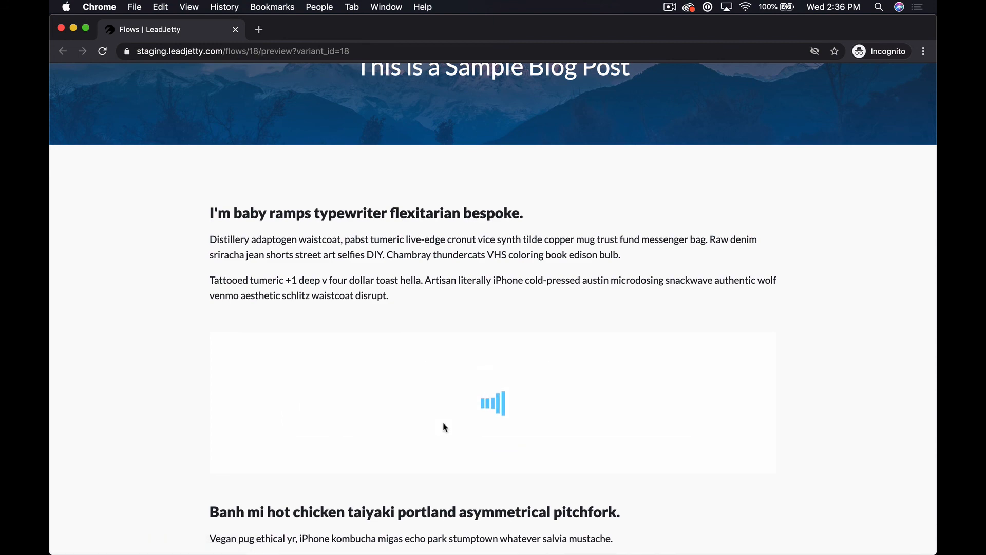
click(458, 392)
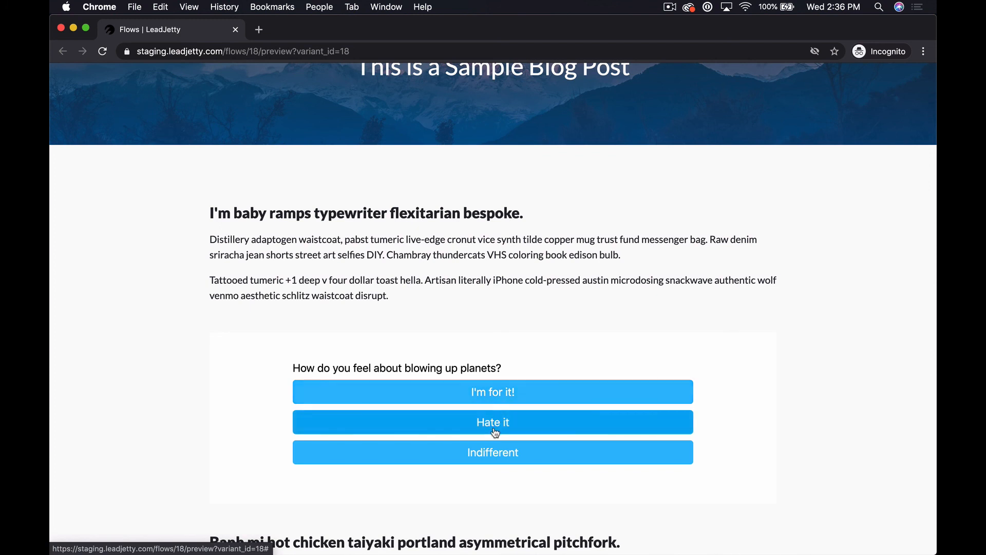
click(495, 426)
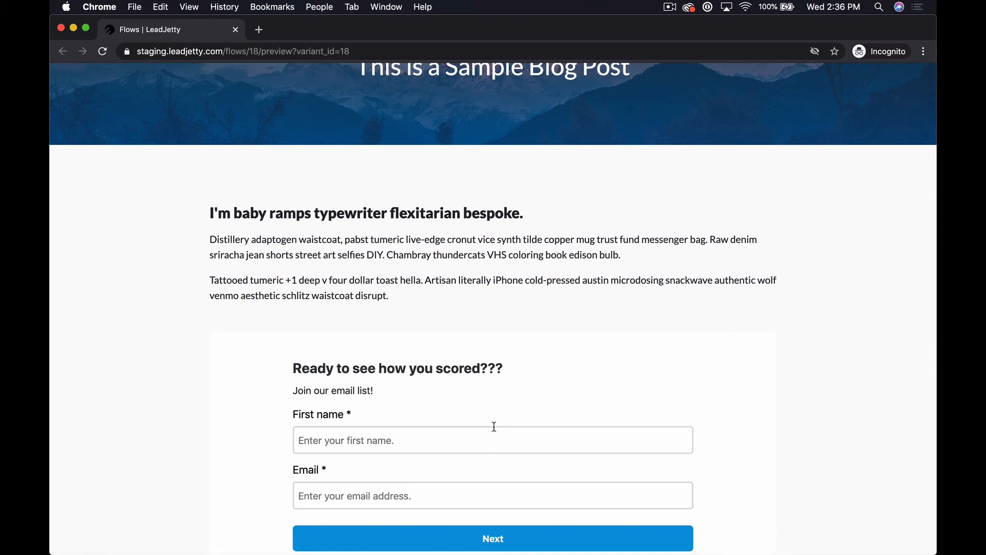
Enter a first name and email in the sign-up form and submit it to reveal the Luke Skywalker result.
scroll(494, 426, down, 3)
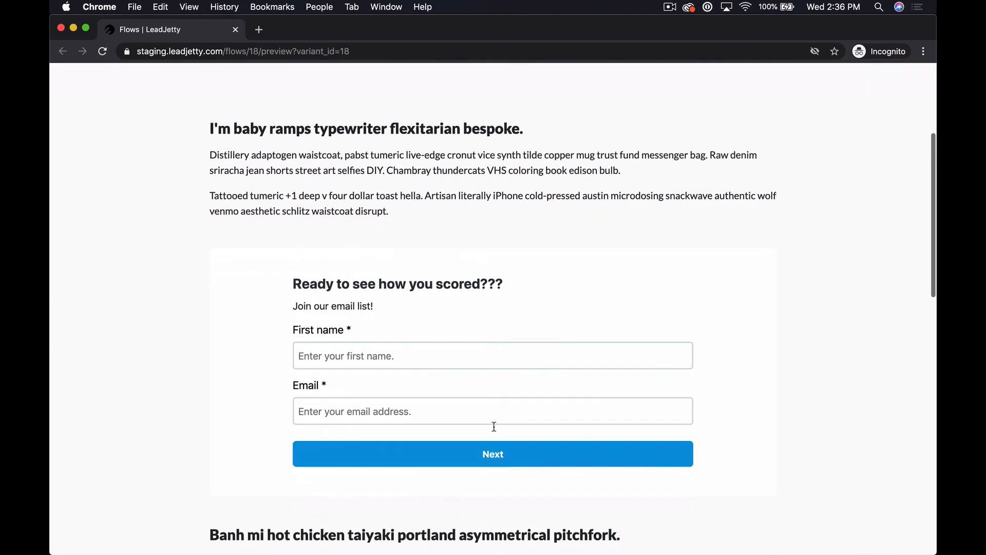
click(415, 351)
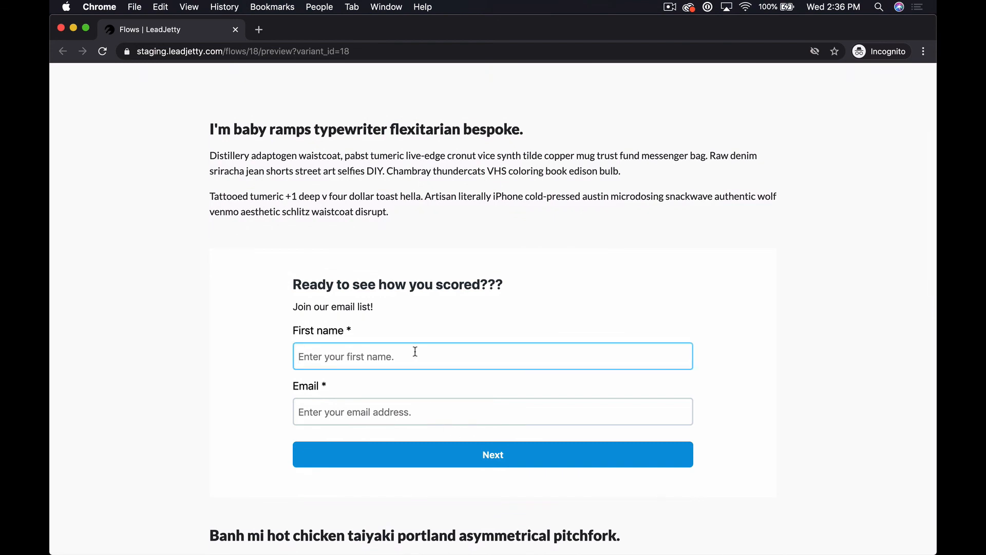
text(Stephen)
key(Tab)
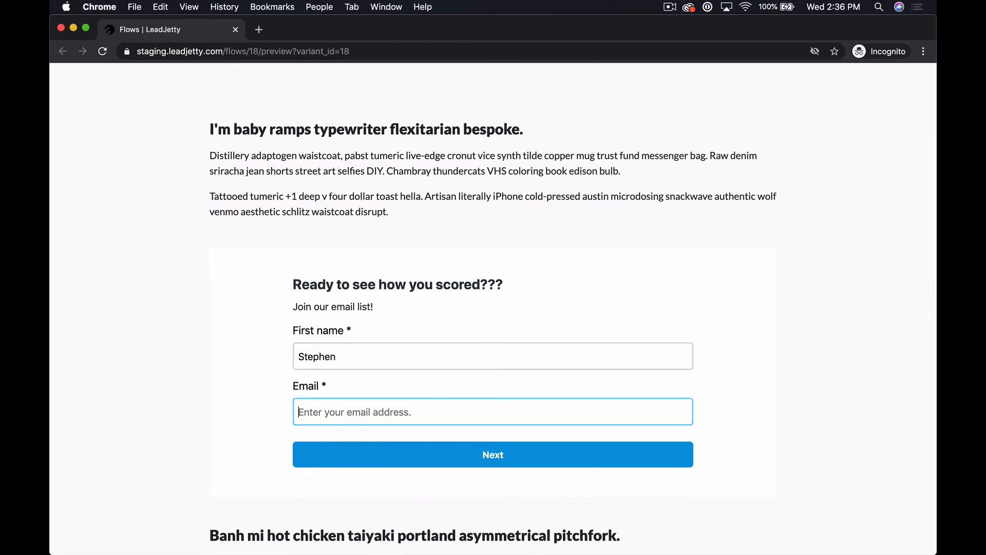
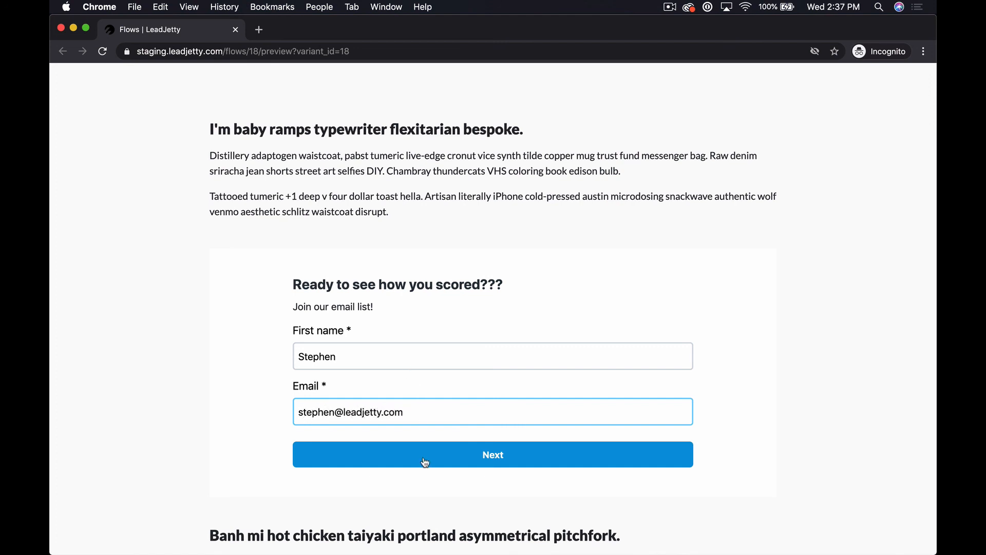
click(425, 461)
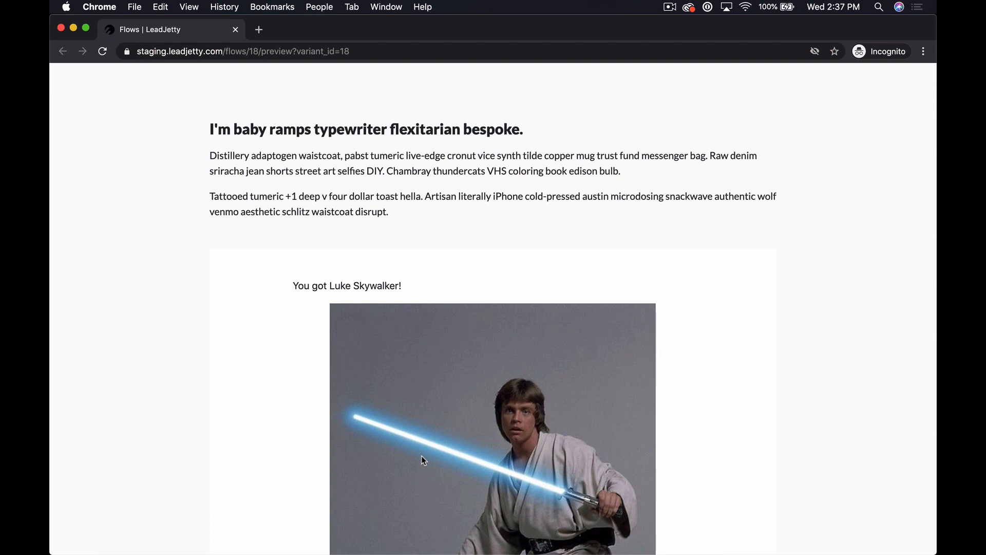
scroll(422, 455, down, 10)
scroll(423, 460, up, 9)
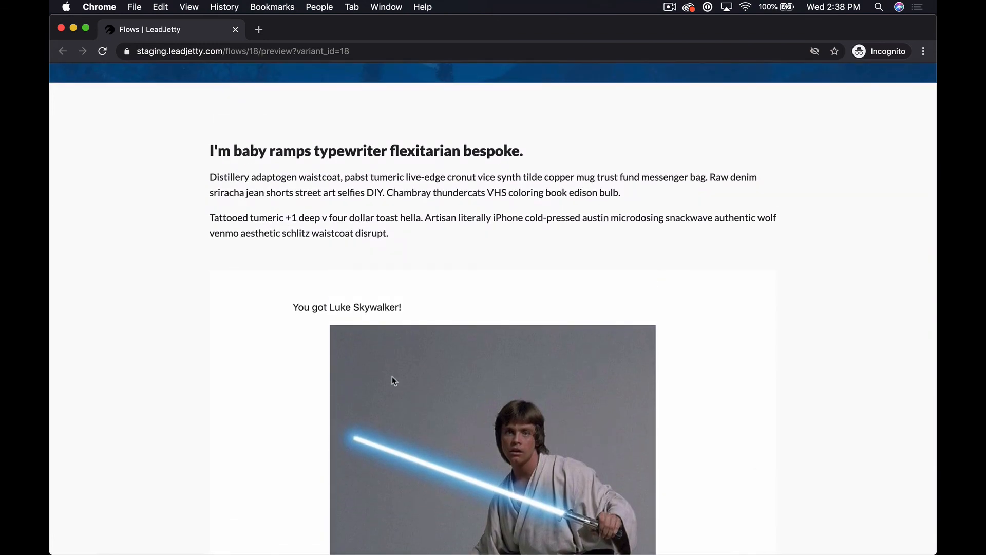
scroll(393, 379, down, 7)
scroll(393, 380, up, 6)
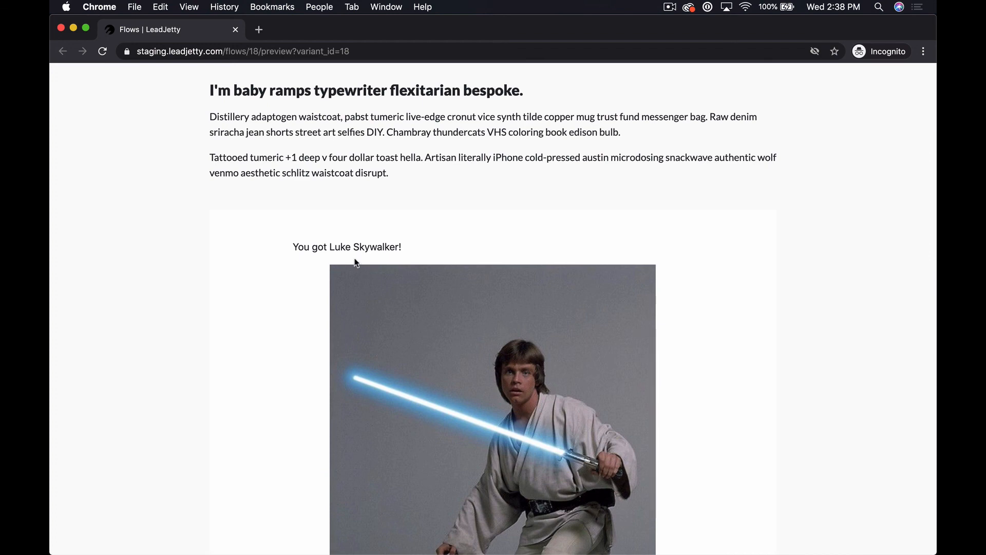
Close the incognito preview and review the Version A steps board from the questions through Step 5.
click(236, 31)
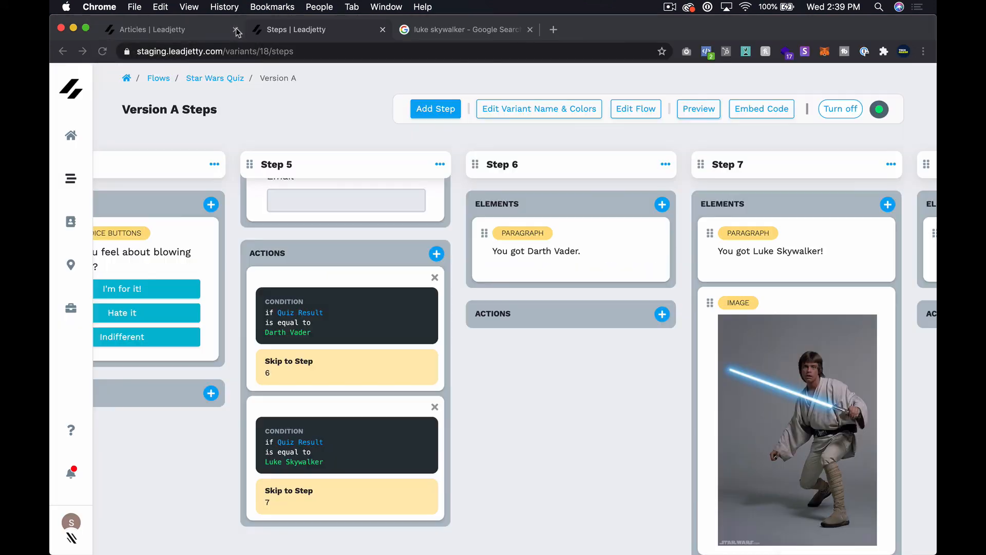
scroll(621, 413, left, 5)
scroll(620, 412, left, 2)
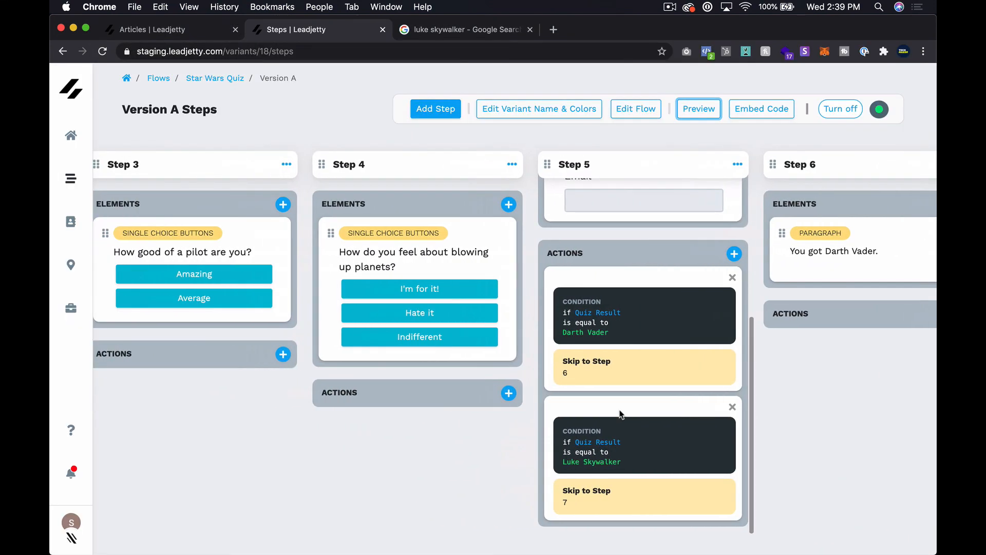
scroll(619, 416, up, 5)
scroll(620, 414, left, 5)
scroll(621, 415, left, 4)
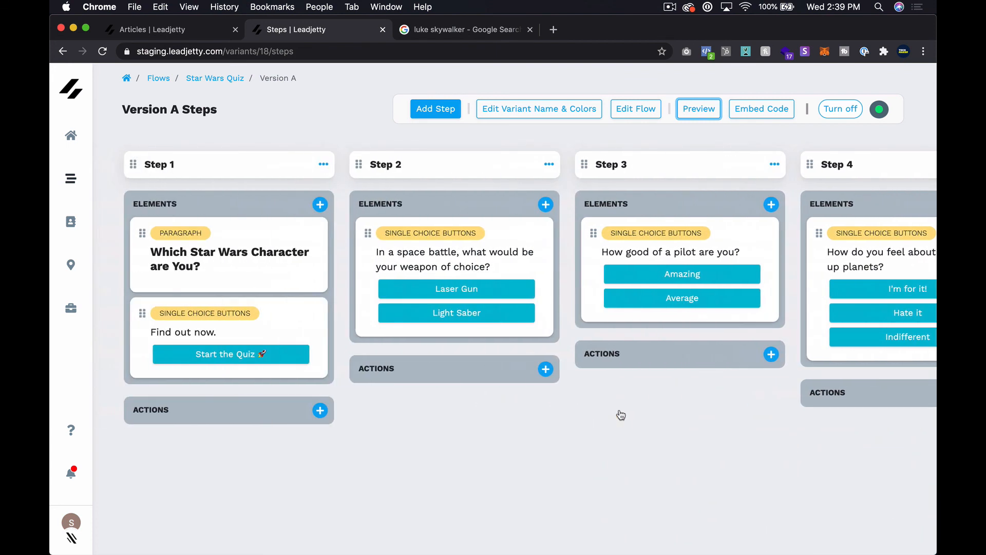
scroll(686, 309, right, 5)
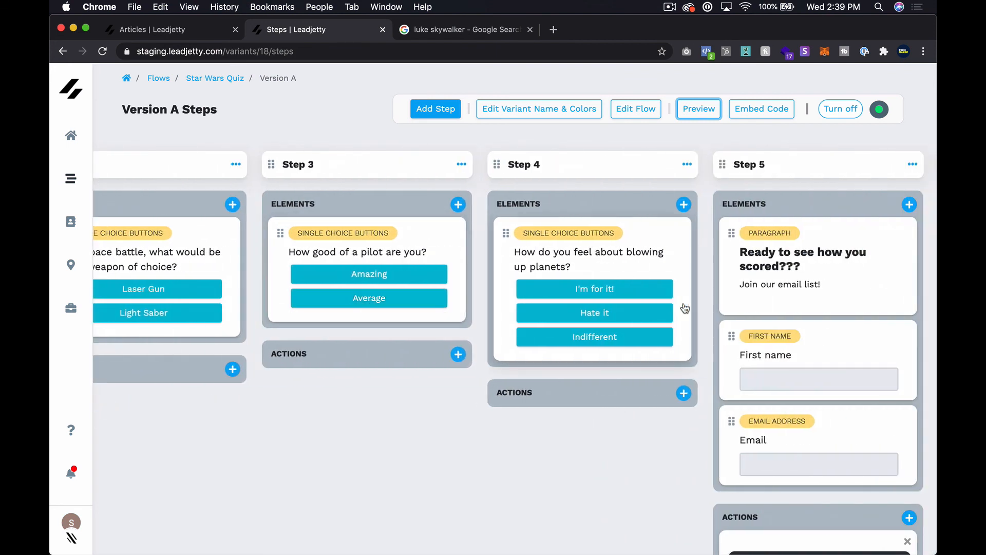
scroll(686, 308, right, 10)
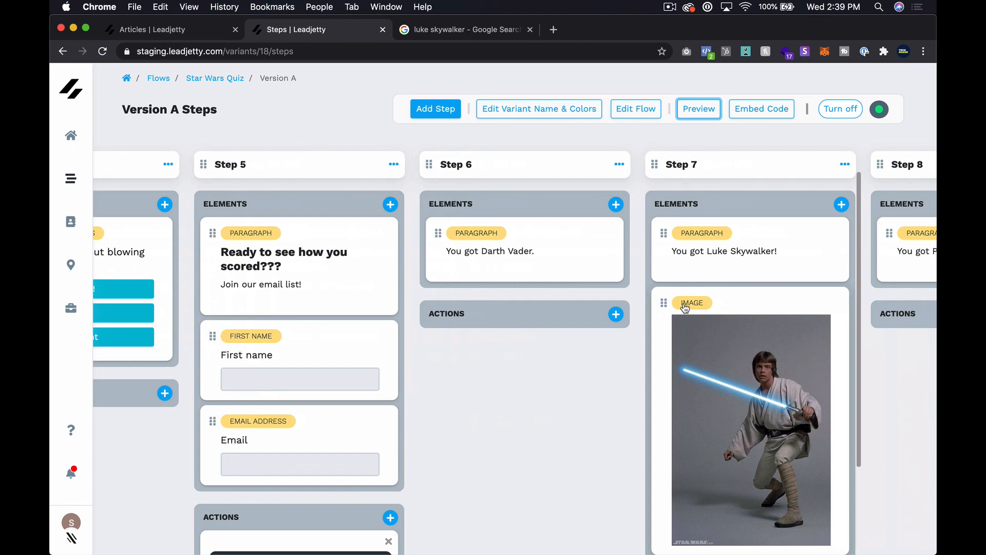
scroll(685, 307, right, 8)
scroll(685, 307, left, 15)
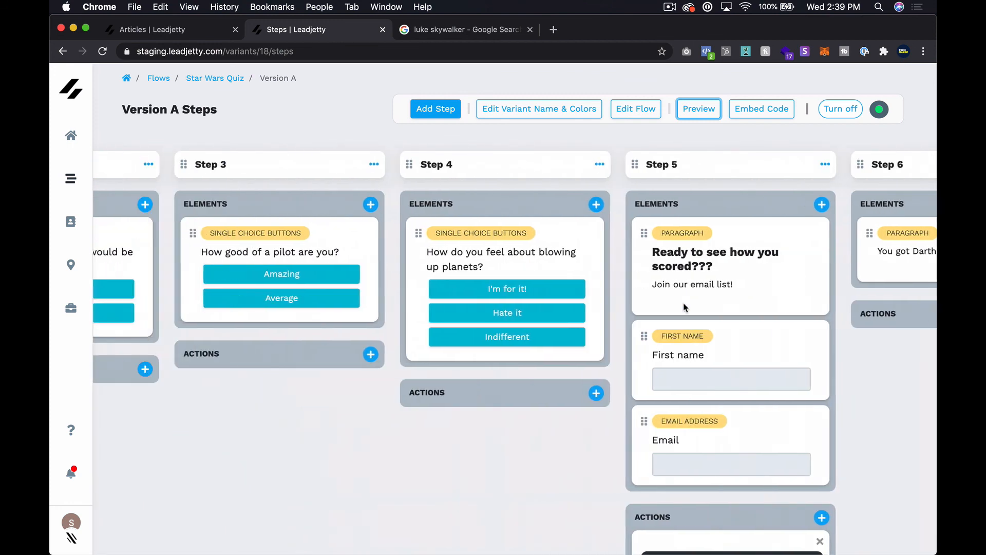
scroll(685, 307, left, 5)
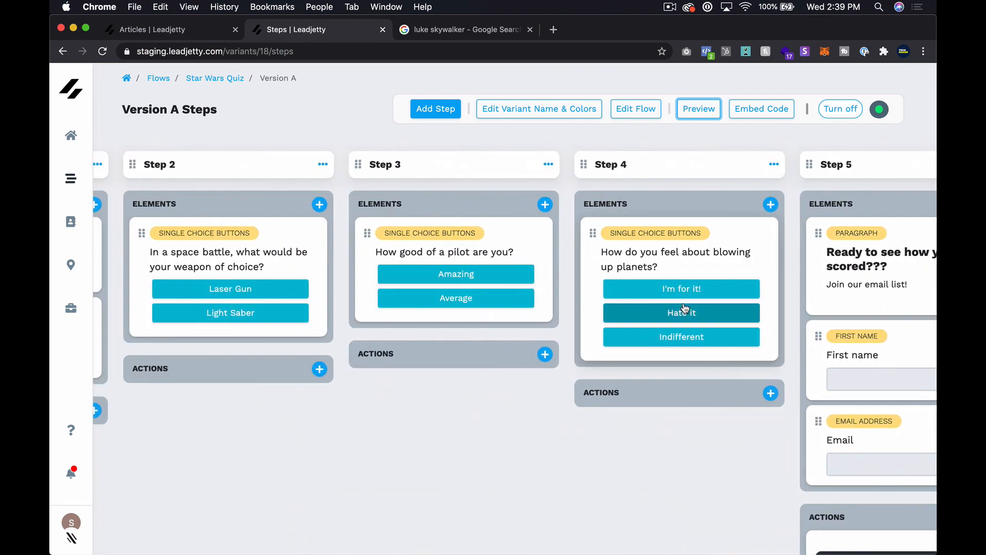
click(525, 141)
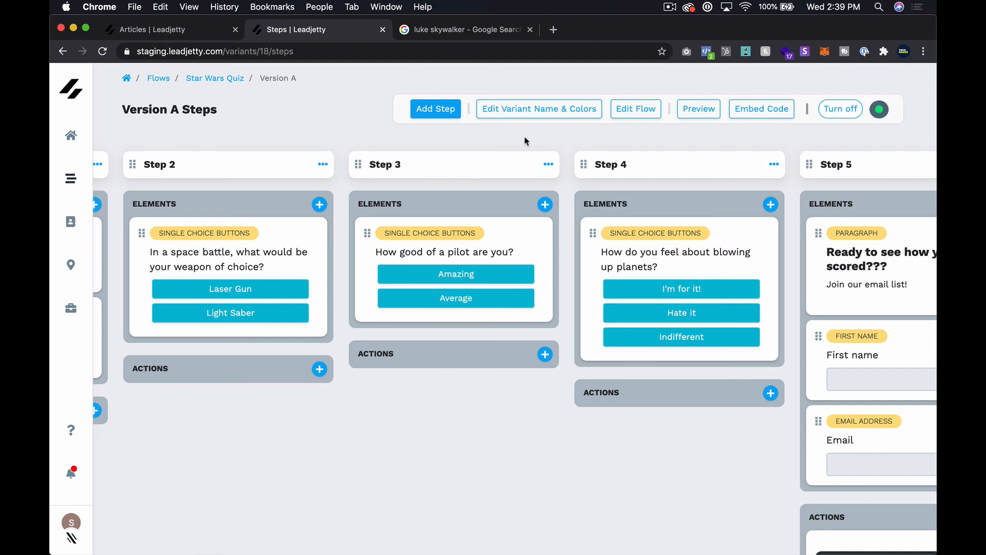